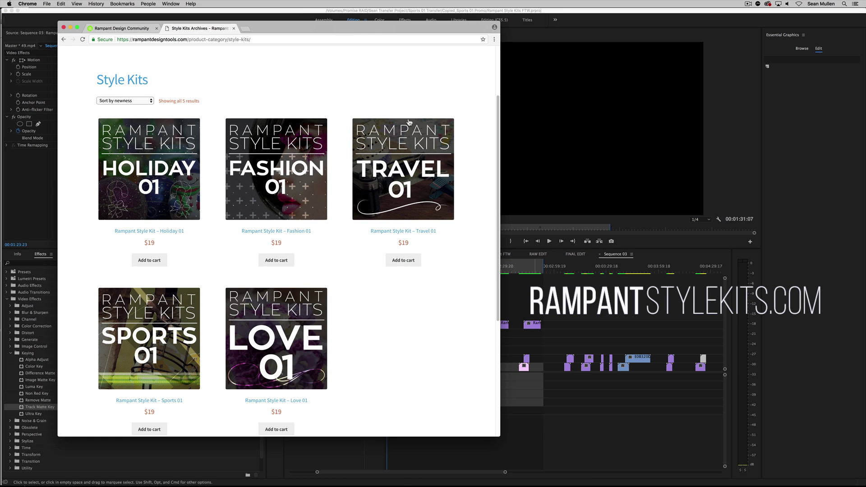
Step: Preview the Holiday, Sports, Fashion, Travel and Love style kits on the product page
mouse_move(158, 159)
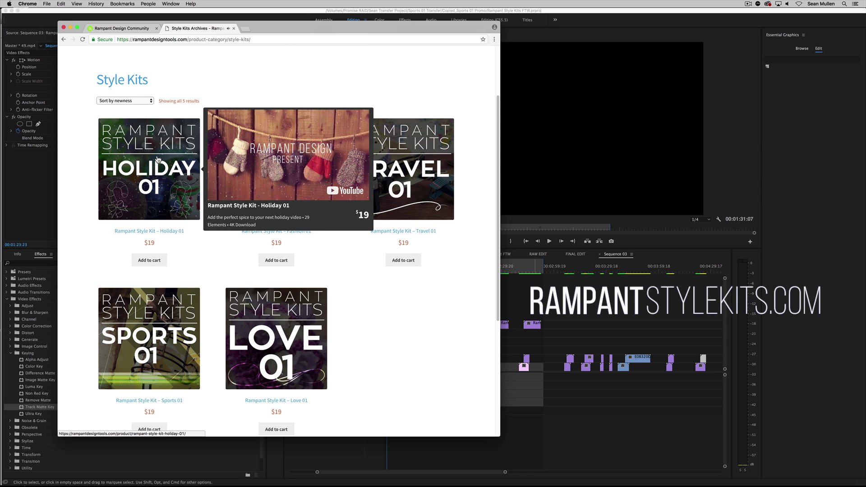
mouse_move(194, 332)
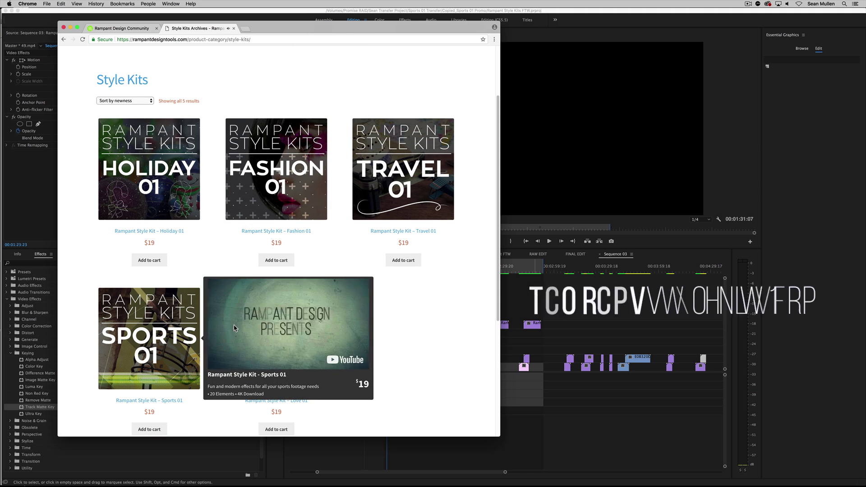
mouse_move(281, 159)
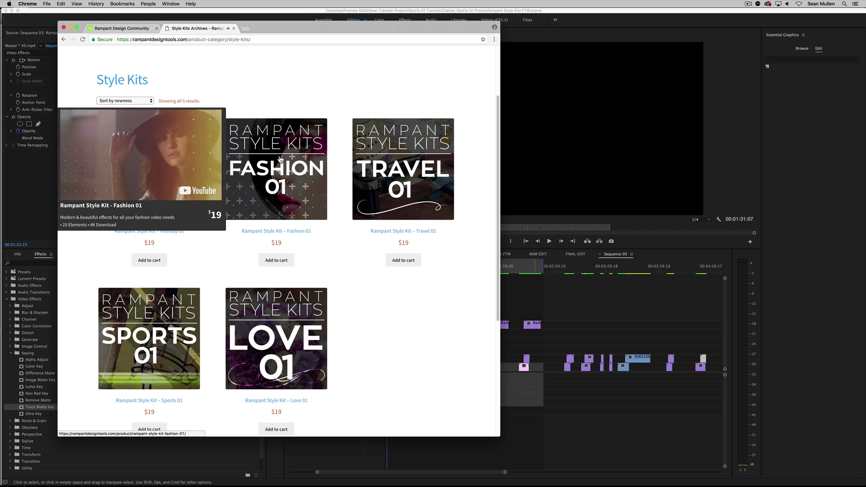
mouse_move(419, 144)
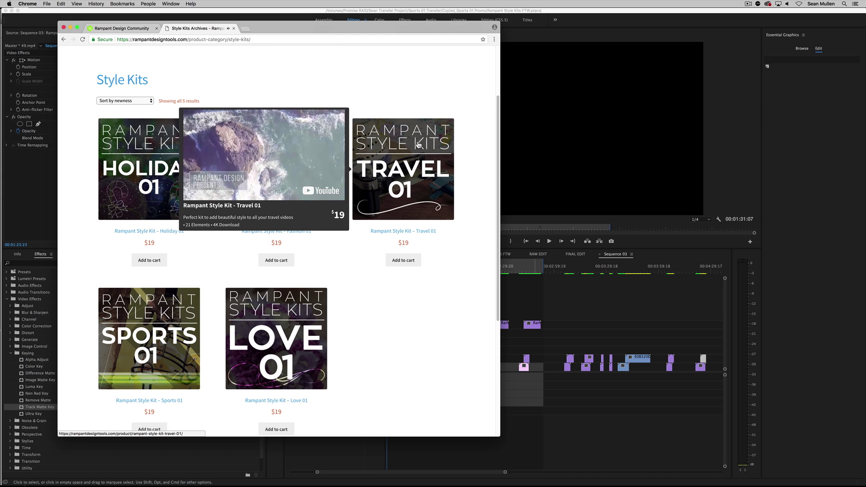
mouse_move(302, 321)
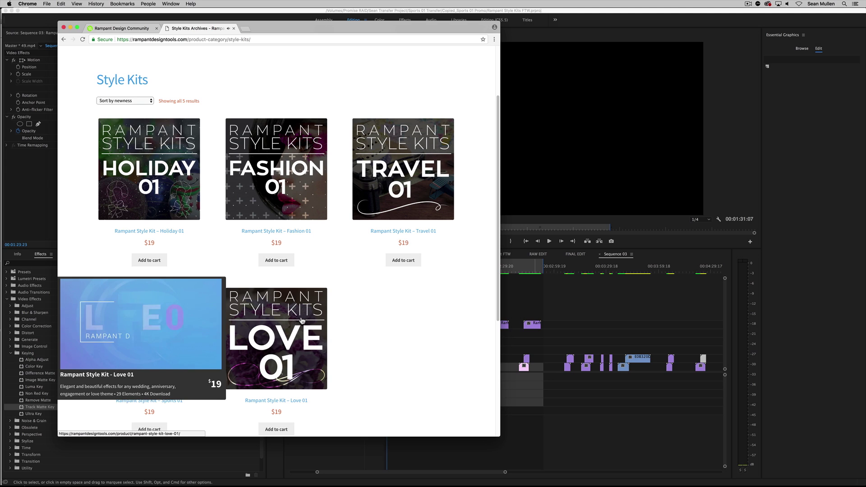
Step: Switch to Premiere Pro and play the first two finished transitions in Sequence 03, starting near 00:01:24:03 and 00:01:34:15
key("super+Tab")
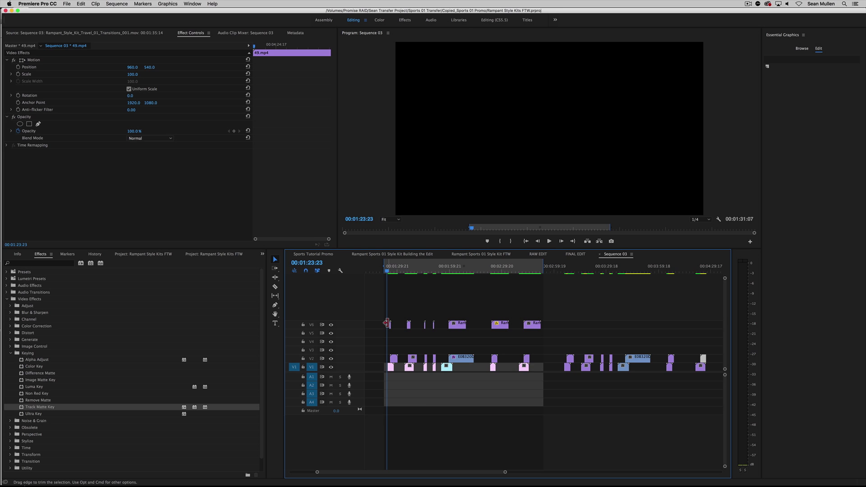
left_click(381, 296)
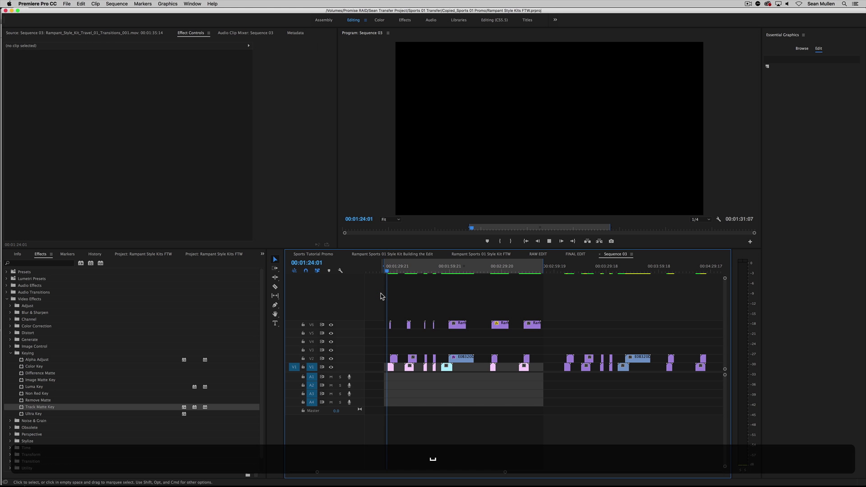
key("space")
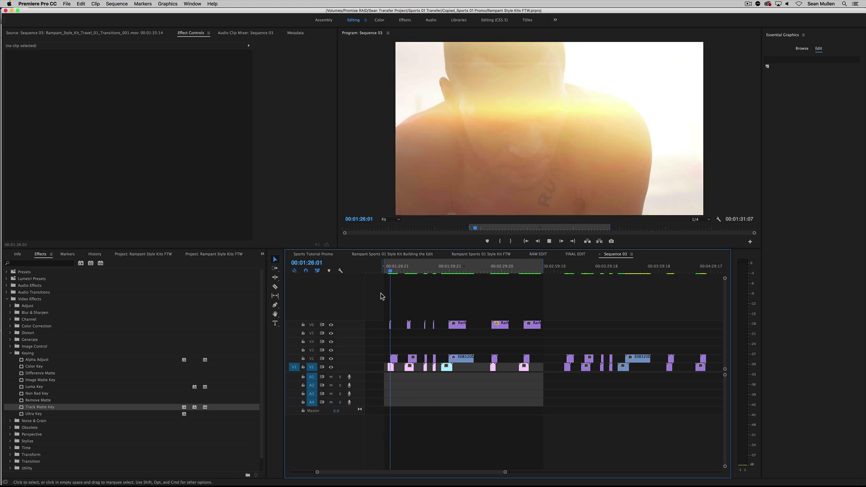
key("space")
left_click(388, 272)
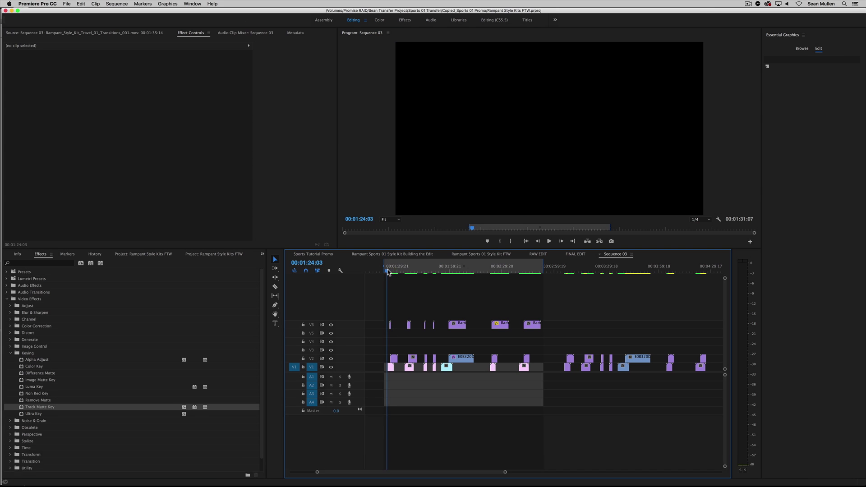
key("space")
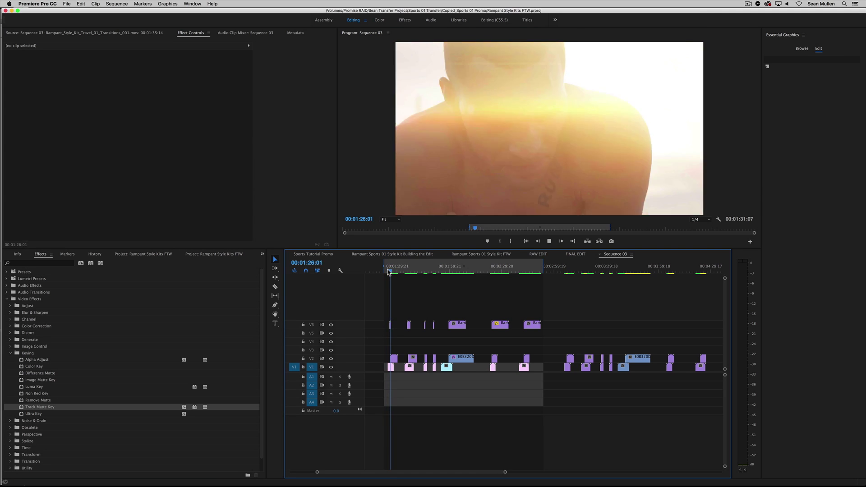
key("space")
left_click(405, 270)
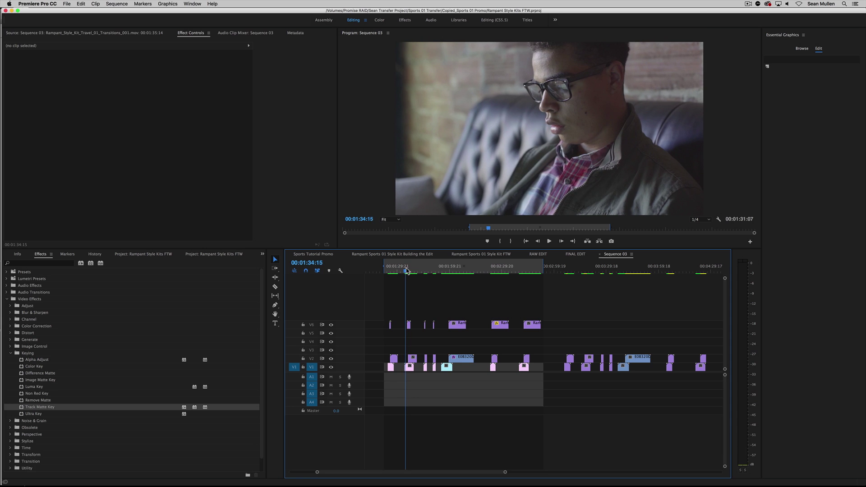
key("space")
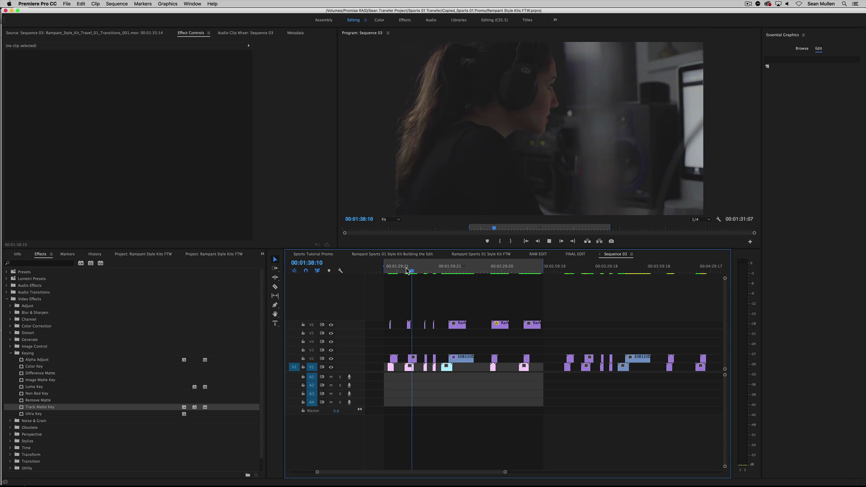
key("space")
key("space")
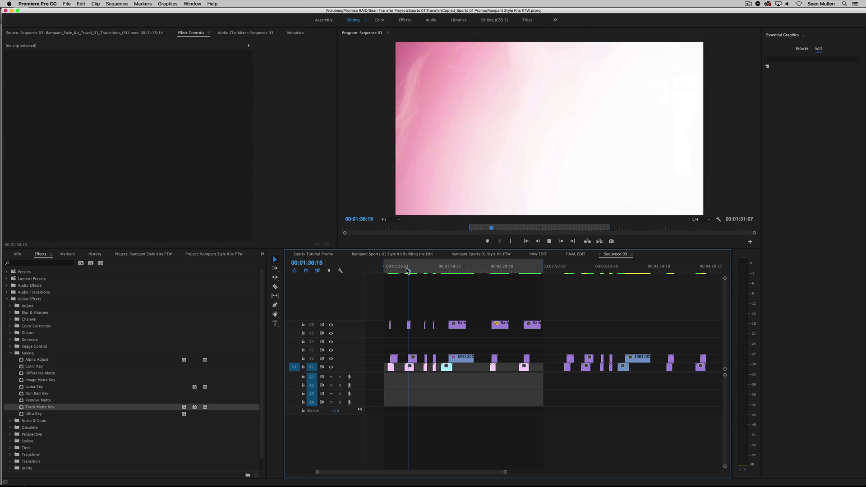
key("space")
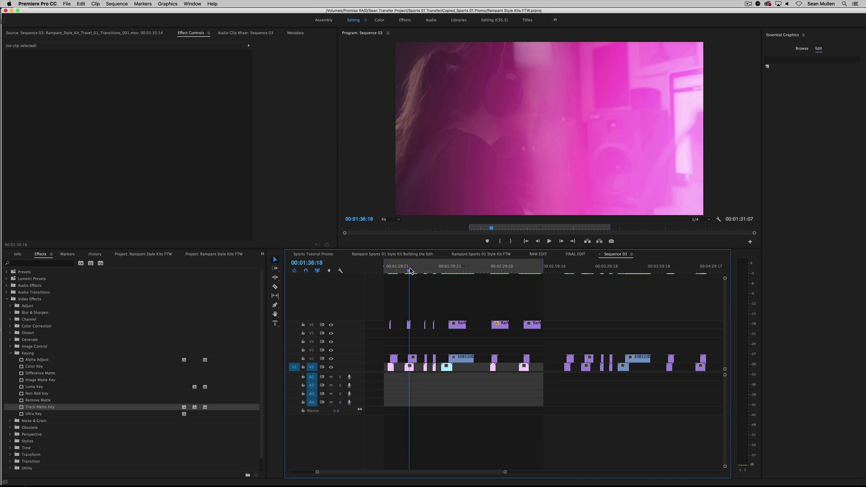
Step: Play the two football transitions in Sequence 03 from 00:01:44:17 and 00:01:49:09
left_click_drag(409, 270, 424, 270)
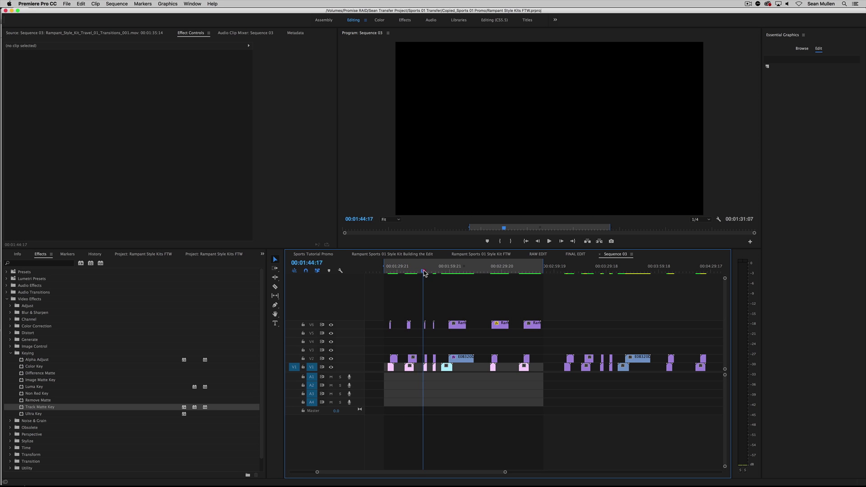
key("space")
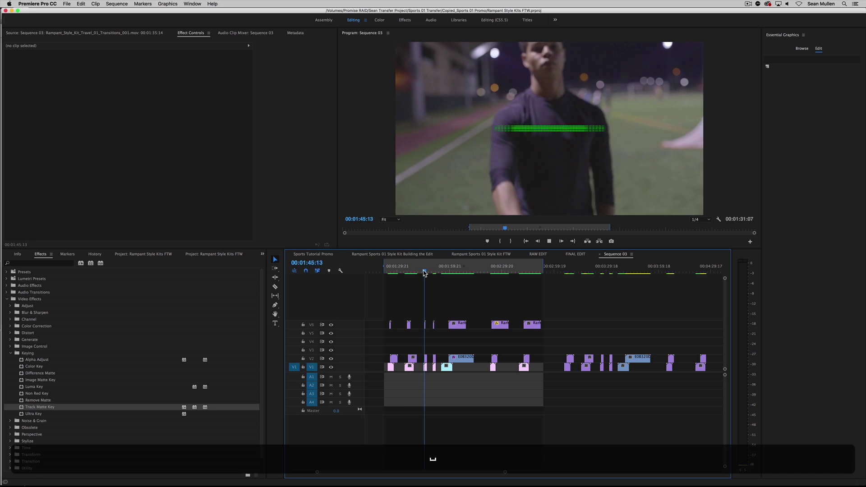
key("space")
left_click(424, 270)
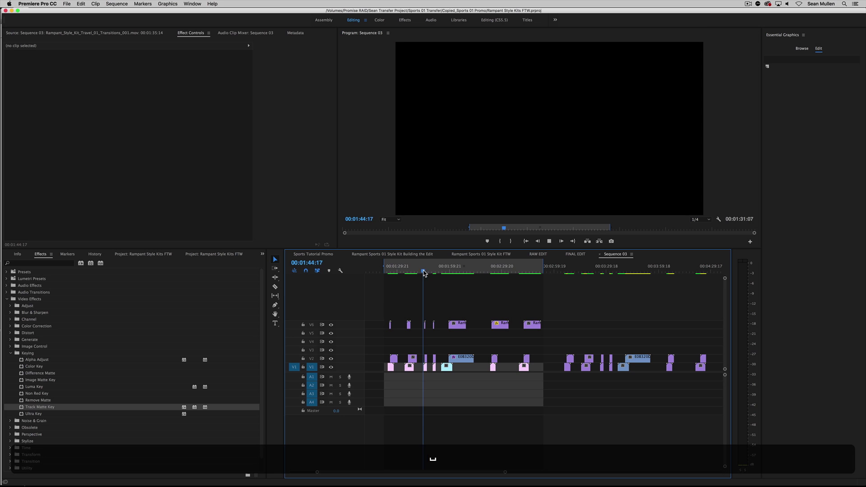
key("space")
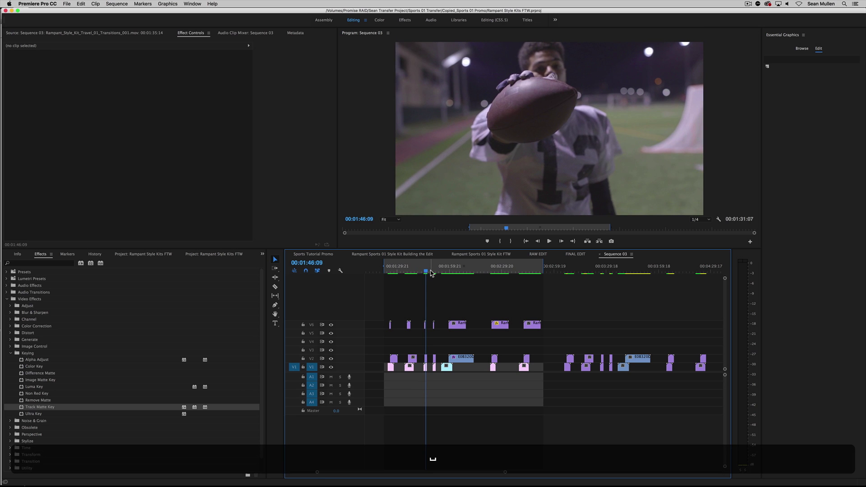
left_click(431, 271)
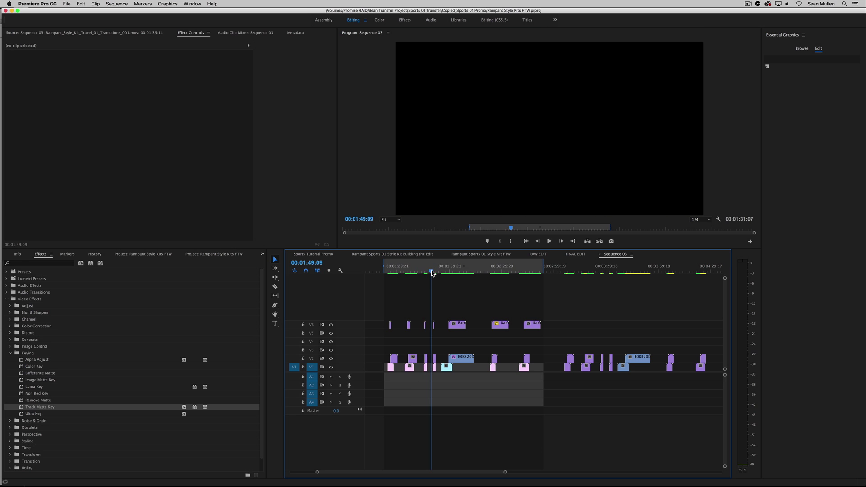
key("space")
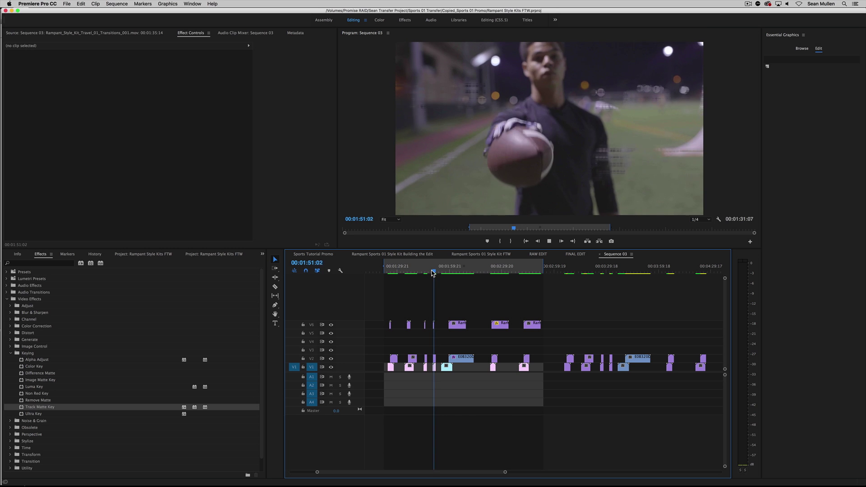
key("space")
key("space")
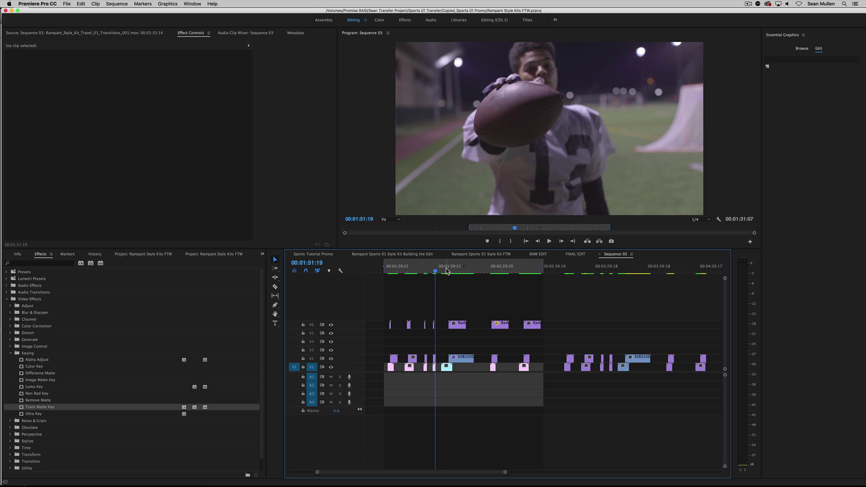
Step: Play the last three finished transitions of the first clip group: the Christmas mug, office and forest stream shots
left_click(447, 271)
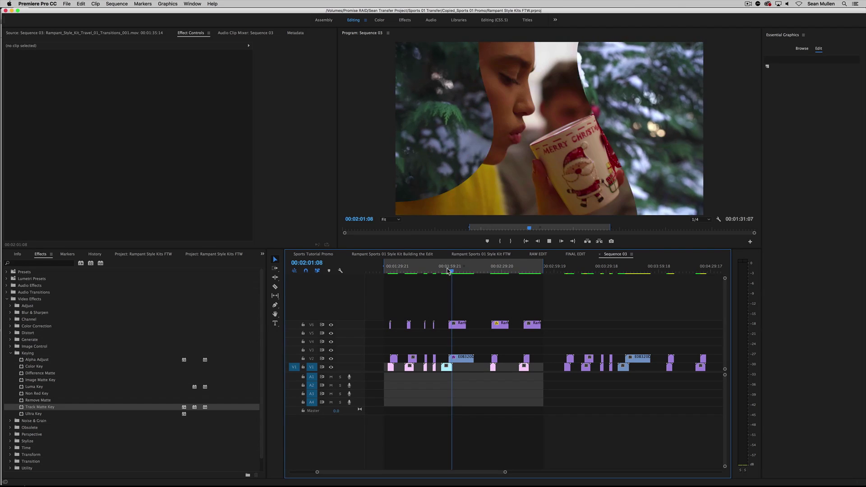
key("space")
left_click(488, 270)
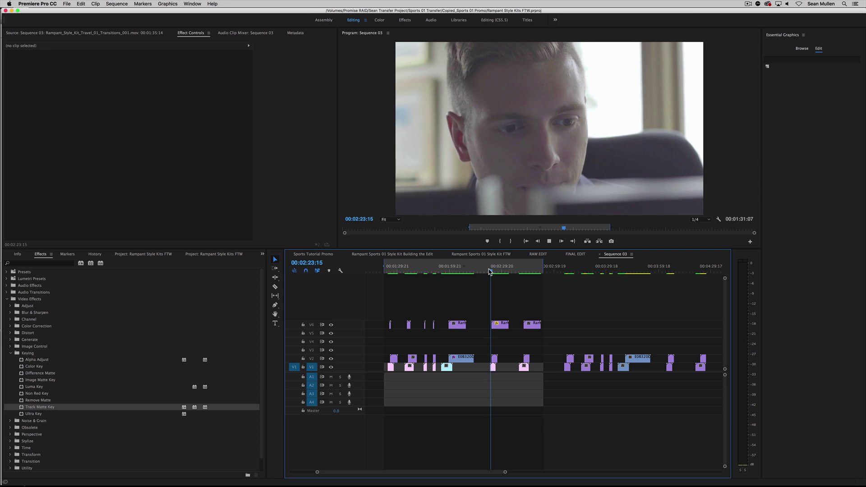
key("space")
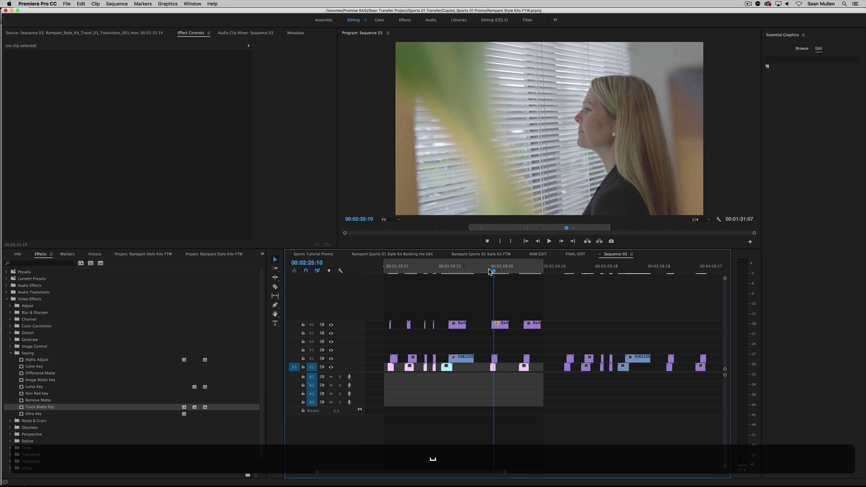
left_click(518, 270)
key("space")
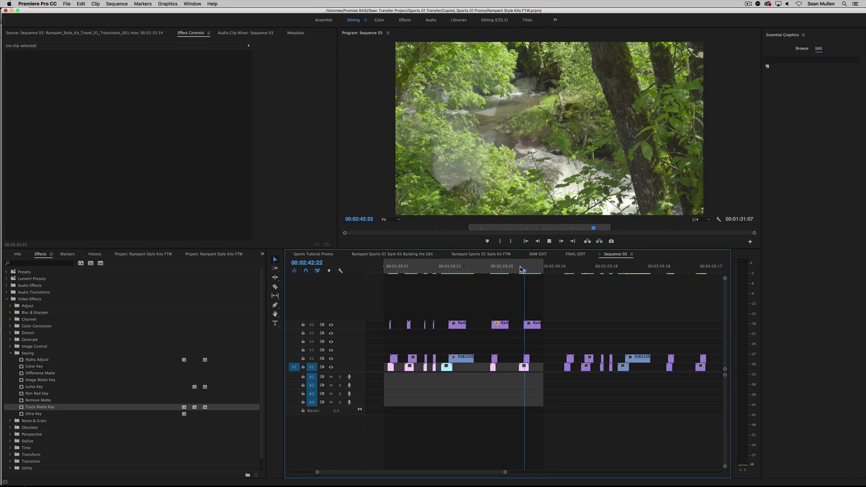
key("space")
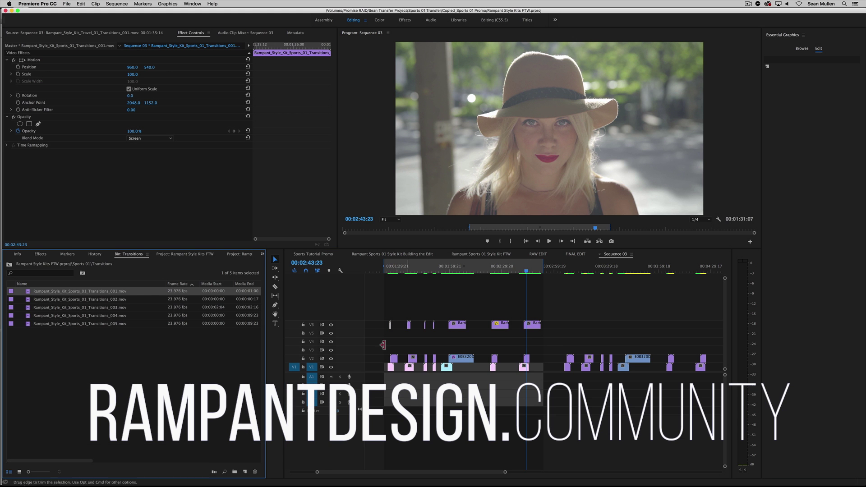
Step: Replay the first finished transition and compare it with the same bare cut in the second clip group
left_click(388, 270)
key("space")
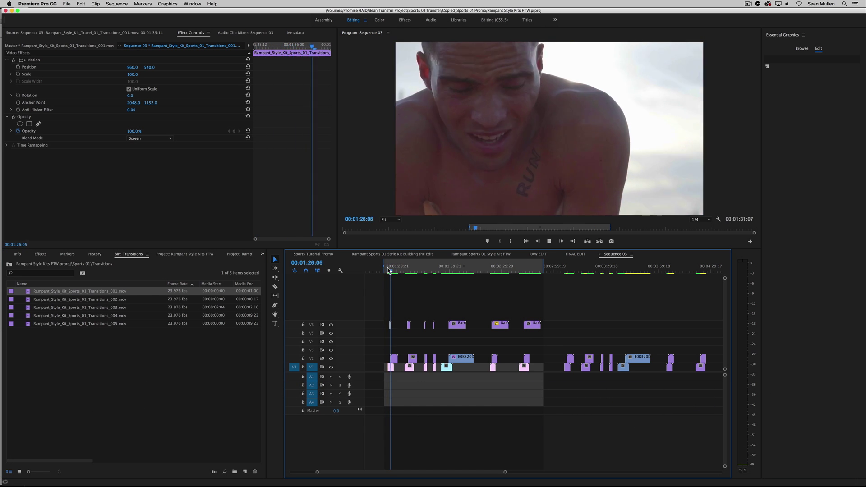
key("space")
left_click(561, 267)
key("space")
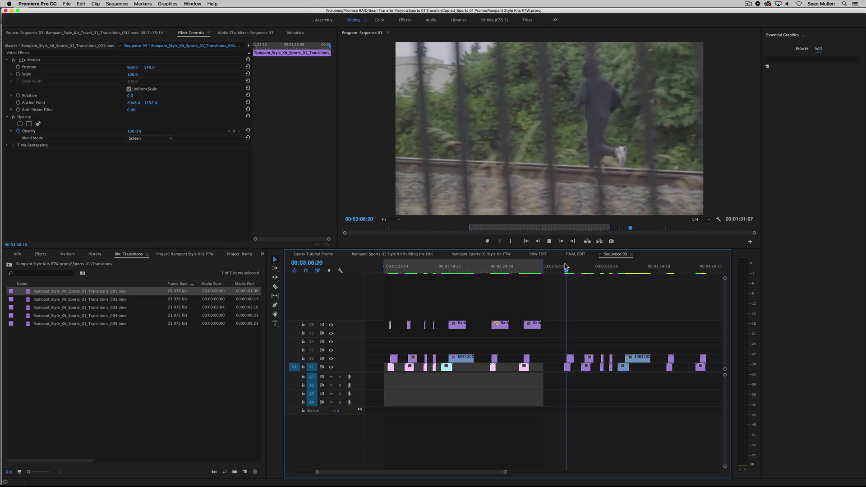
key("space")
Step: Duplicate the first transition clip on V6 over the matching bare cut at 00:03:07:04 and play it back
left_click_drag(565, 266, 567, 267)
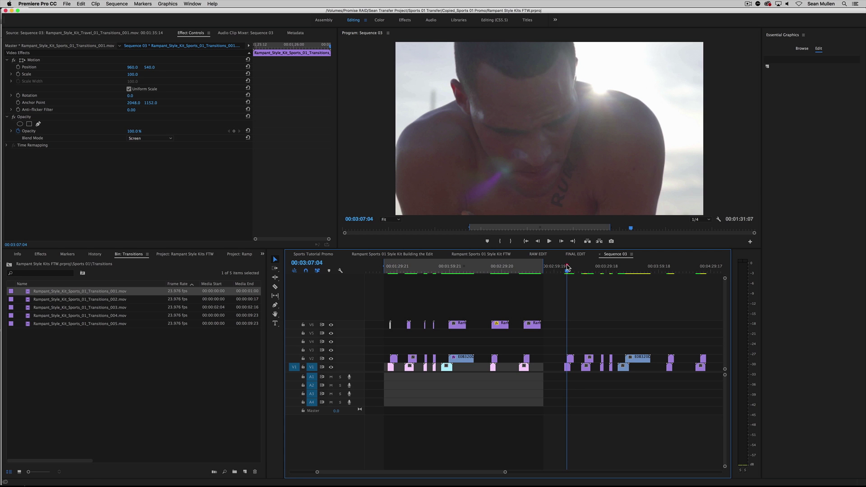
double_click(390, 324)
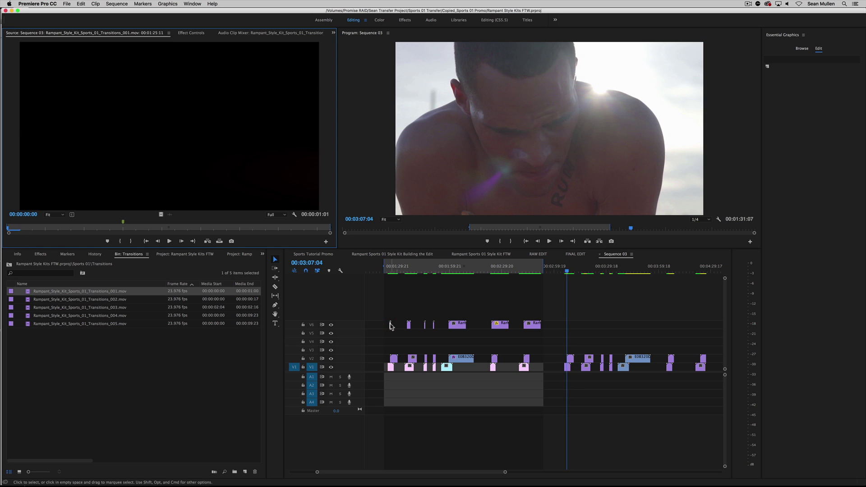
left_click(390, 326)
left_click_drag(391, 325, 566, 326)
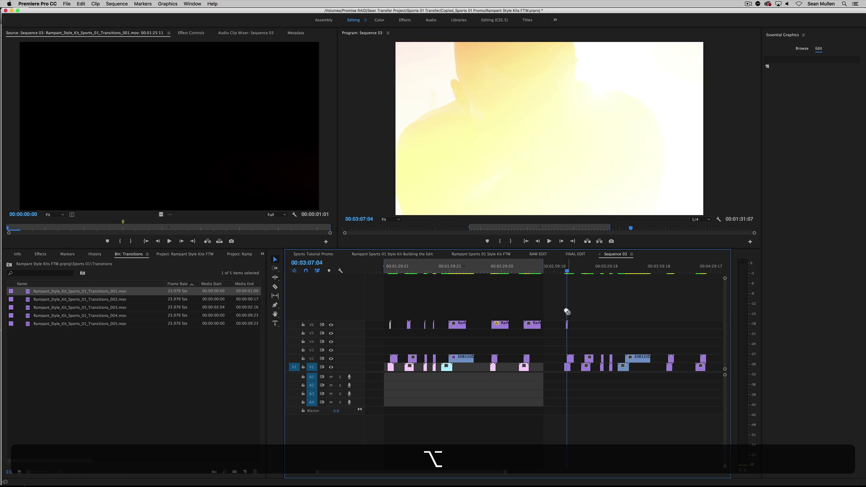
key("space")
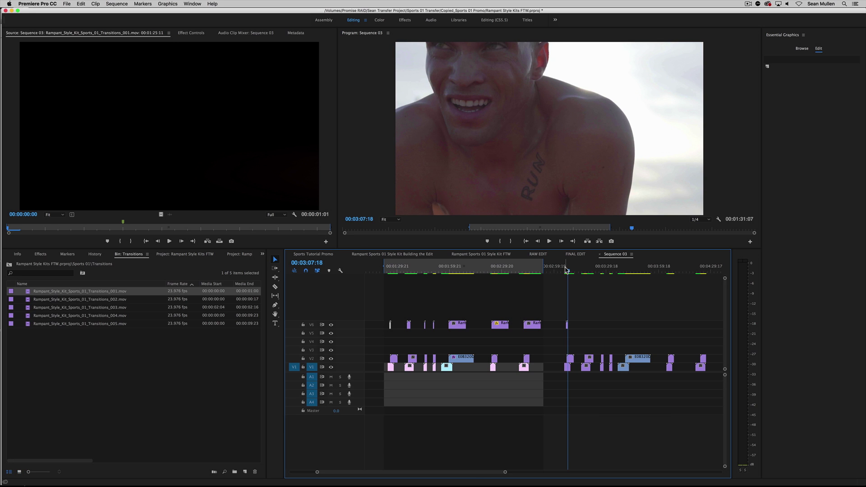
Step: Open Rampant_Style_Kit_Sports_01_Transitions_001.mov from the Transitions bin for source viewing and scrub to 00:00:00:11
left_click(205, 355)
double_click(86, 291)
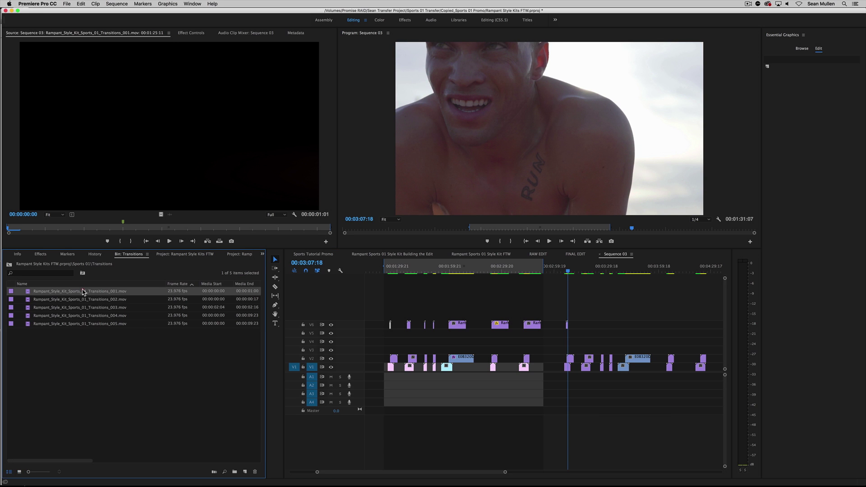
left_click_drag(15, 229, 149, 231)
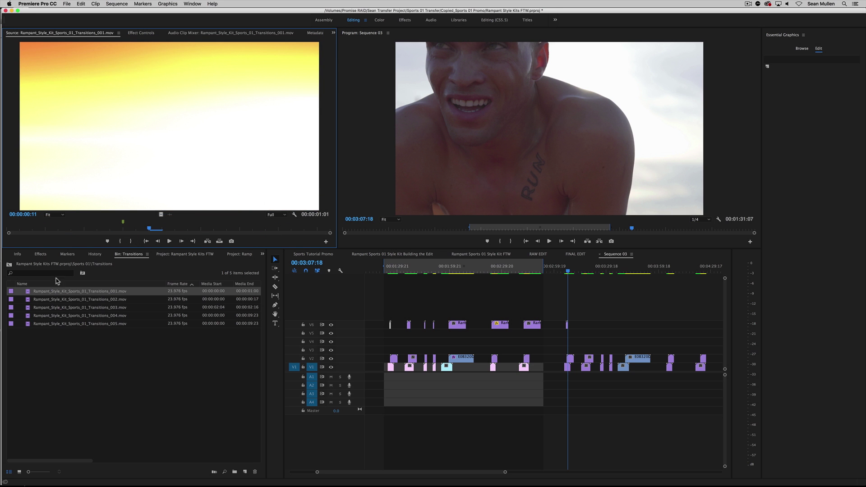
Step: Place Rampant_Style_Kit_Sports_01_Transitions_001.mov on V5 leading up to the first bare cut, and delete the duplicate transition on V6
left_click_drag(29, 292, 464, 302)
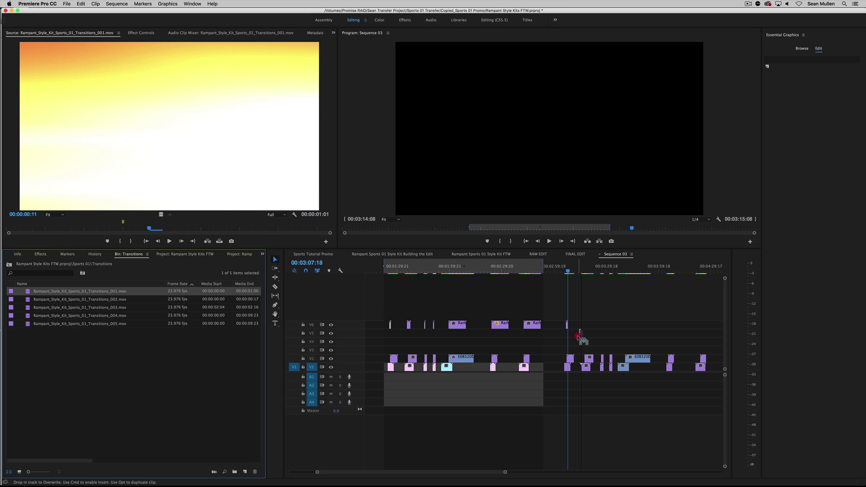
left_click_drag(573, 336, 573, 333)
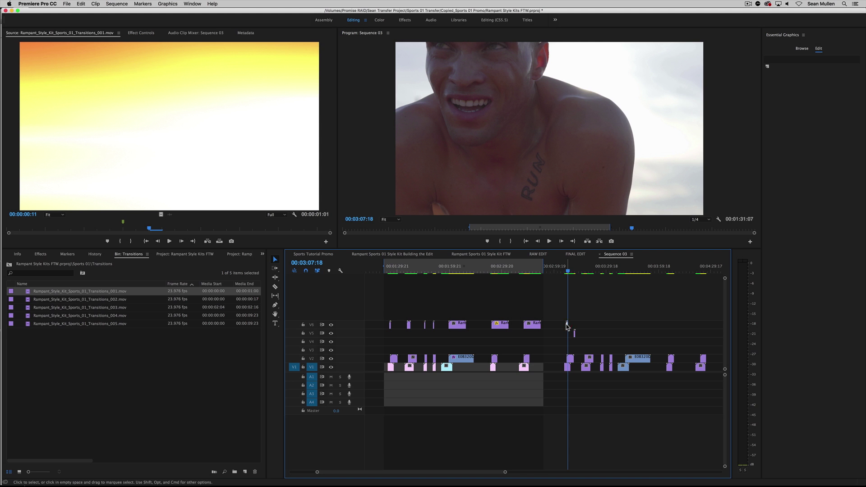
key("BackSpace")
left_click_drag(574, 334, 565, 334)
Step: Play the unblended V5 transition over the cut from the runner shot to the shirtless athlete shot
key("space")
left_click(565, 266)
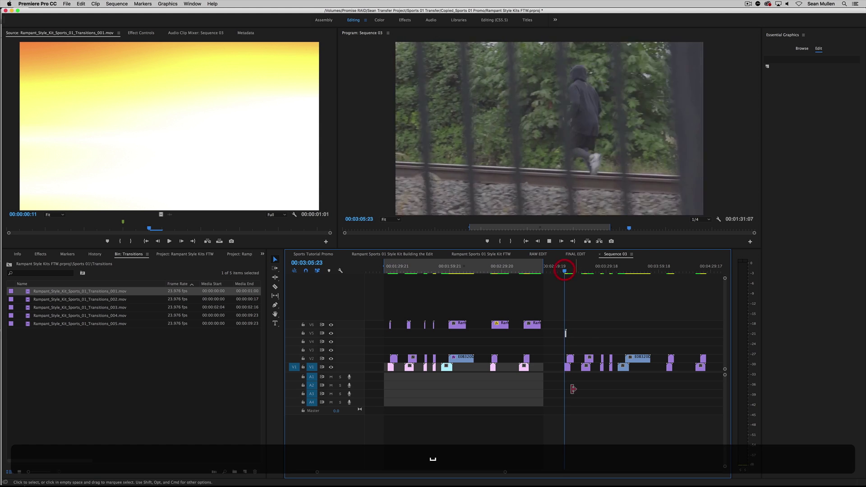
key("space")
left_click_drag(505, 472, 438, 470)
left_click(530, 270)
key("space")
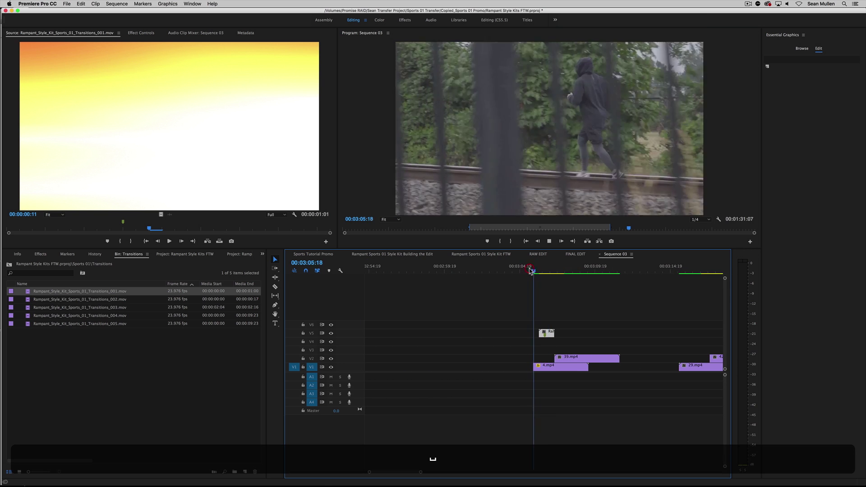
key("space")
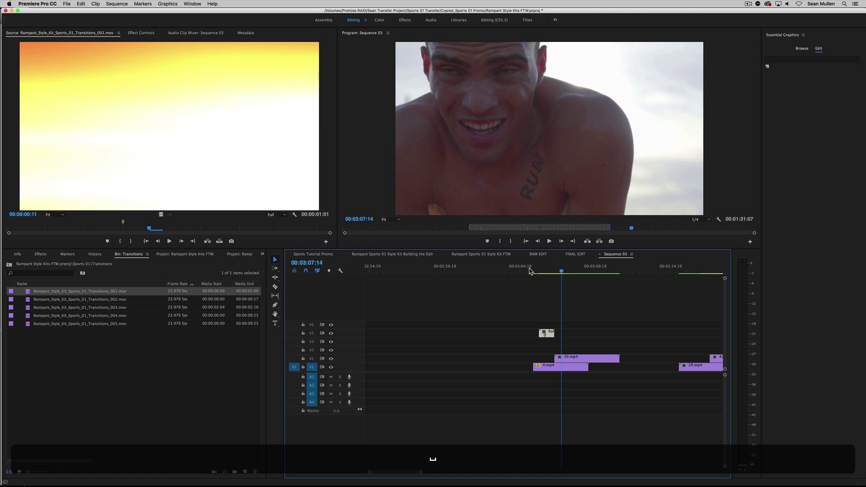
Step: Park the playhead at 00:03:06:05, set the V5 transition clip's blend mode to Screen, and review the other blend modes
mouse_move(531, 270)
left_mouse_down()
mouse_move(551, 271)
mouse_move(544, 274)
left_mouse_up()
key("Left")
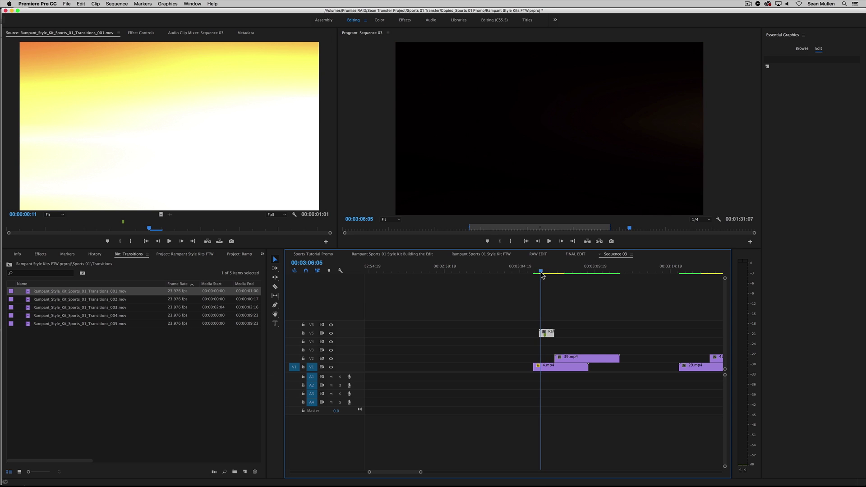
left_click(573, 319)
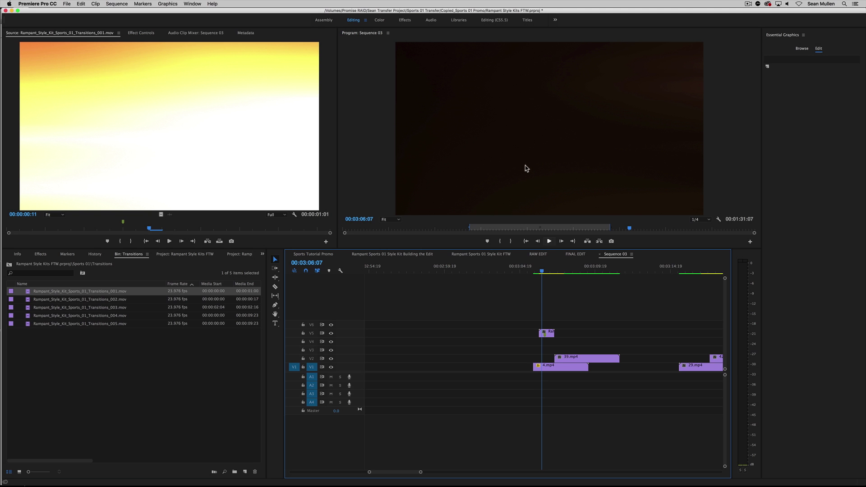
key("Left")
key("Left")
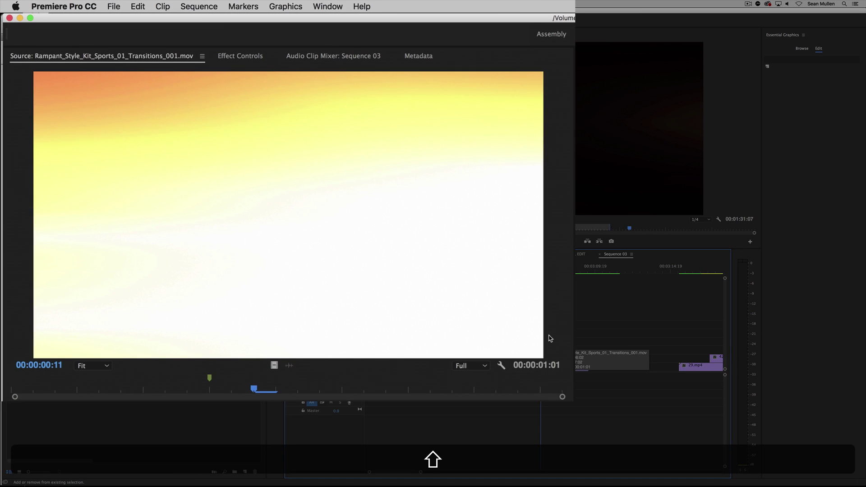
key("shift+5")
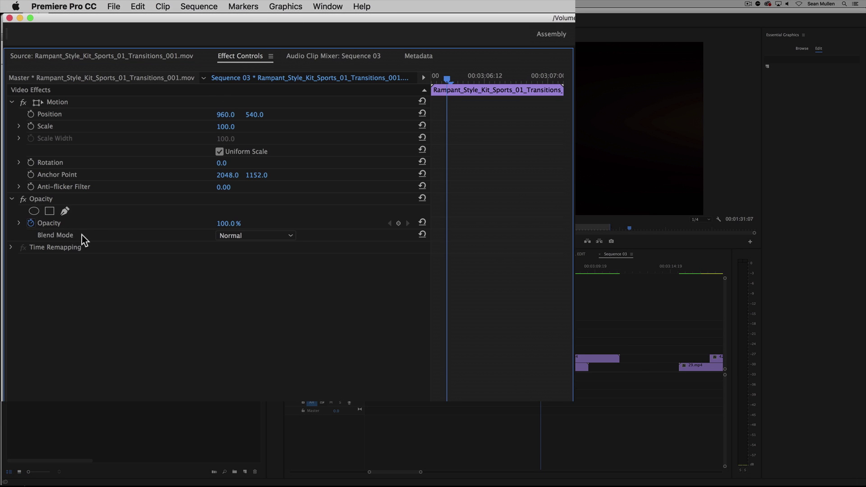
left_click(286, 235)
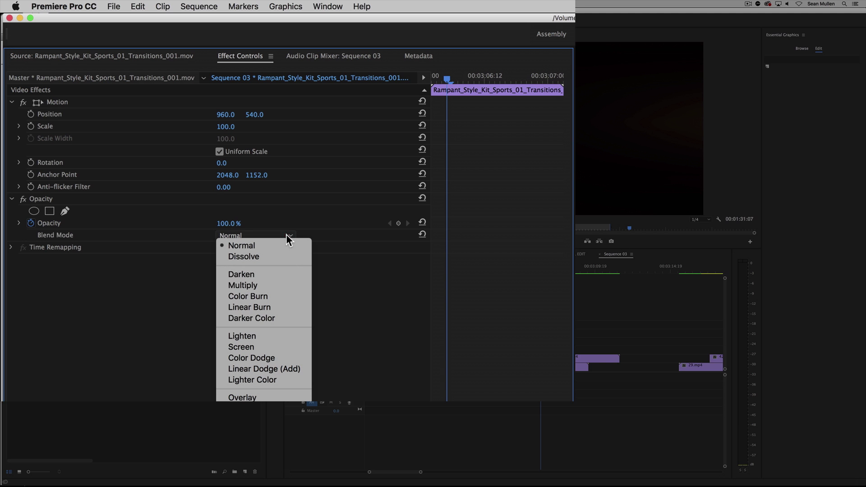
left_click(285, 348)
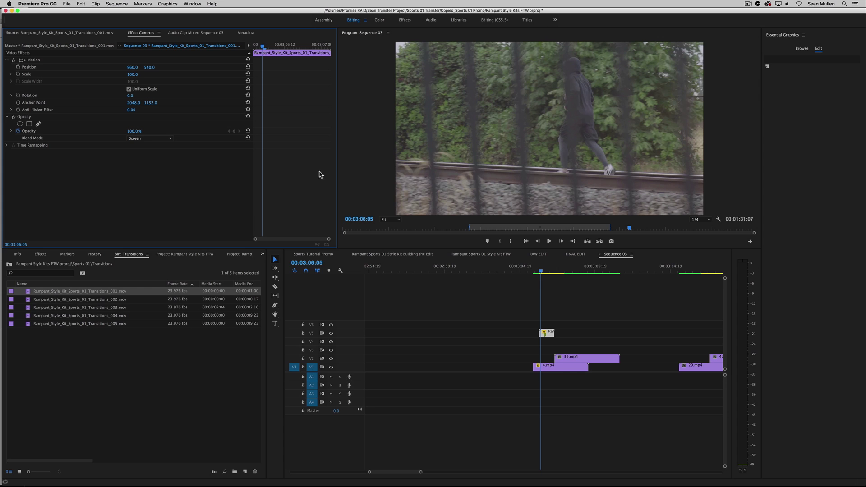
left_click(155, 138)
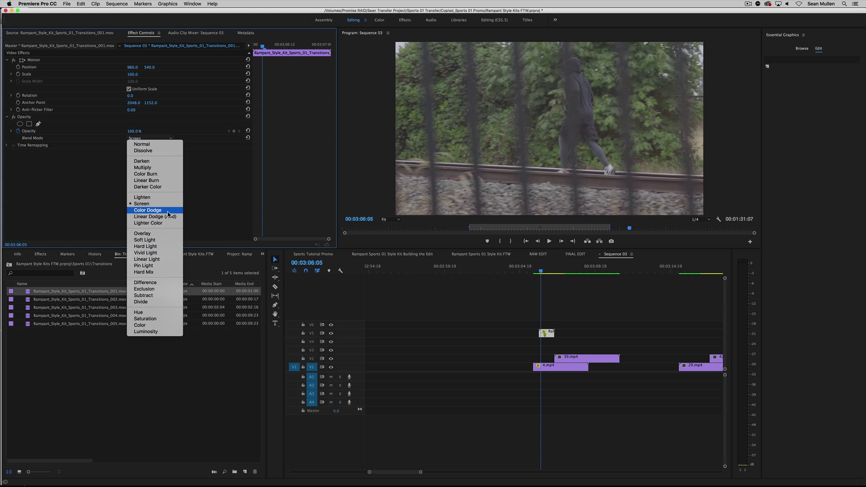
Step: Play the Screen-blended V5 transition from its start at 00:03:06:02
left_click(537, 271)
key("space")
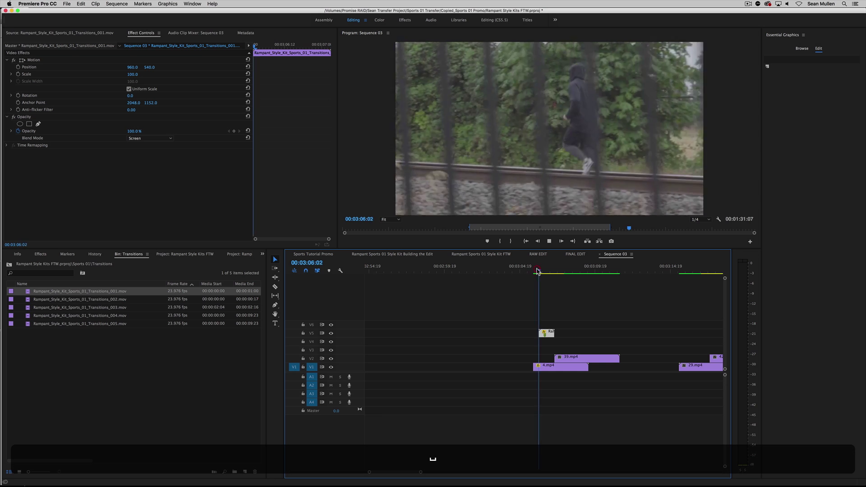
key("space")
key("space")
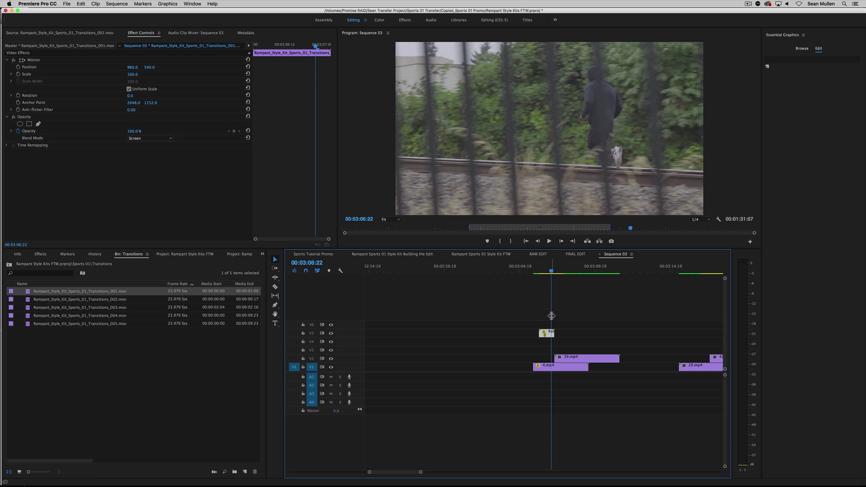
Step: Move the V5 transition clip later so it straddles the cut between the two shots, and replay it
left_click_drag(560, 336, 559, 336)
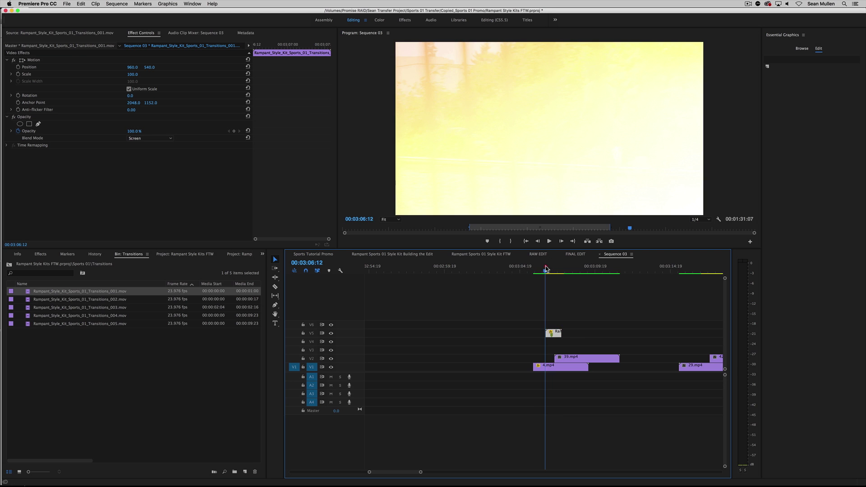
key("space")
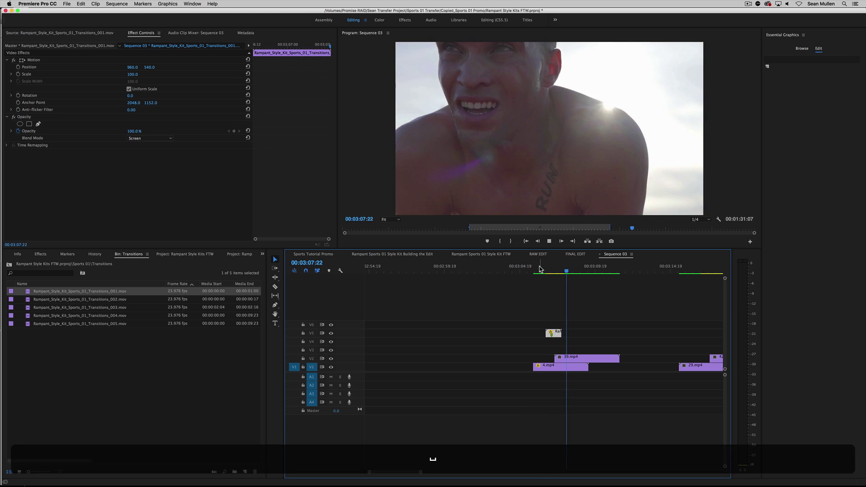
left_click(539, 269)
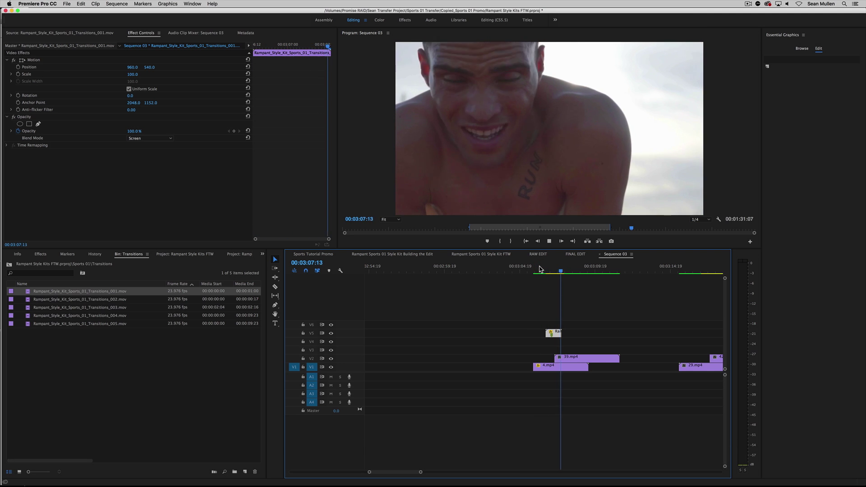
key("space")
Step: Move the V5 transition clip back so it ends at the cut, and replay it
left_click_drag(558, 335, 551, 335)
left_click(541, 270)
key("space")
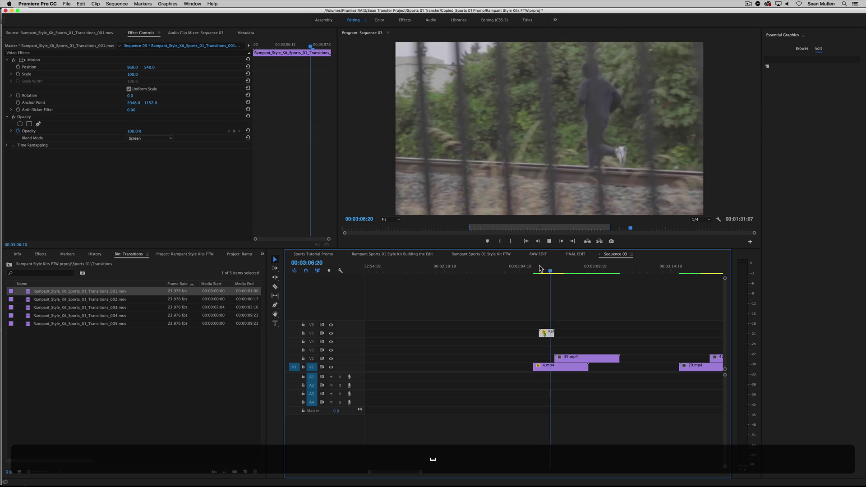
key("space")
Step: Set the V5 transition clip's In point to 00:00:00:11 and move its start to the cut at 00:03:07:03
double_click(550, 335)
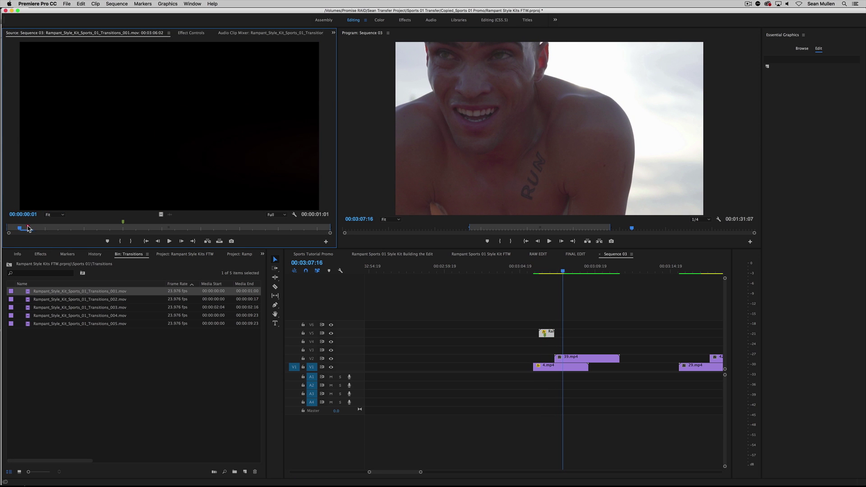
left_click_drag(28, 229, 149, 230)
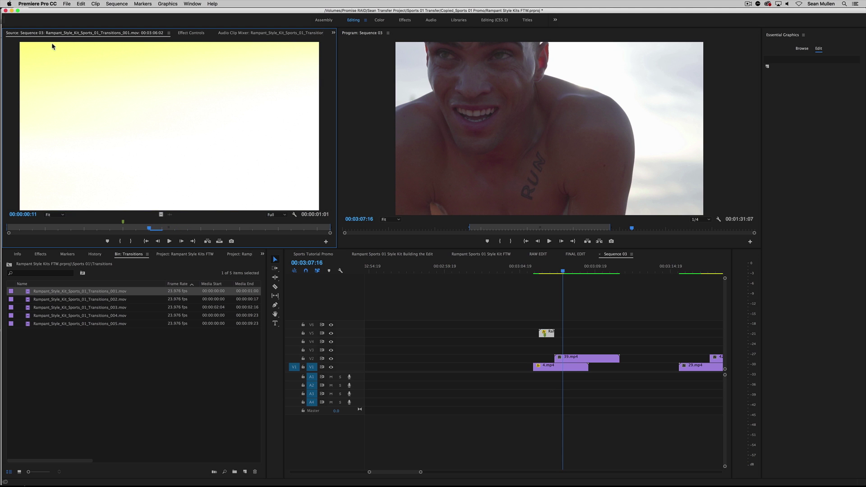
left_click(120, 243)
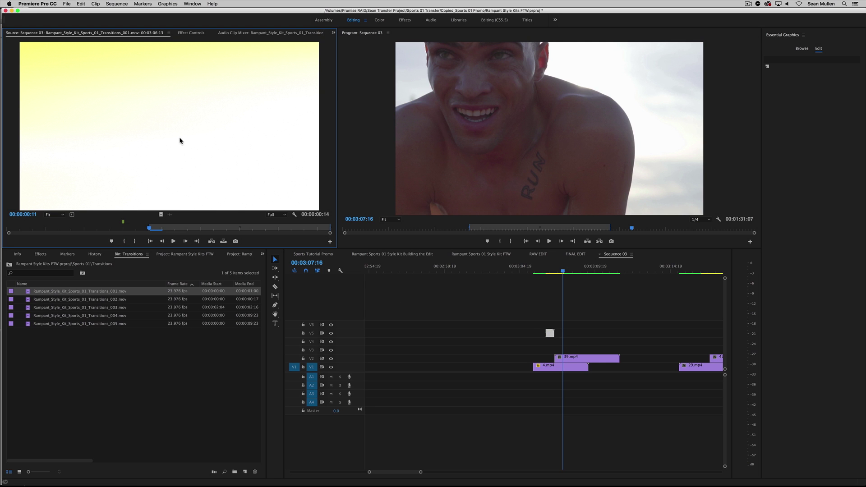
left_click_drag(553, 271, 556, 270)
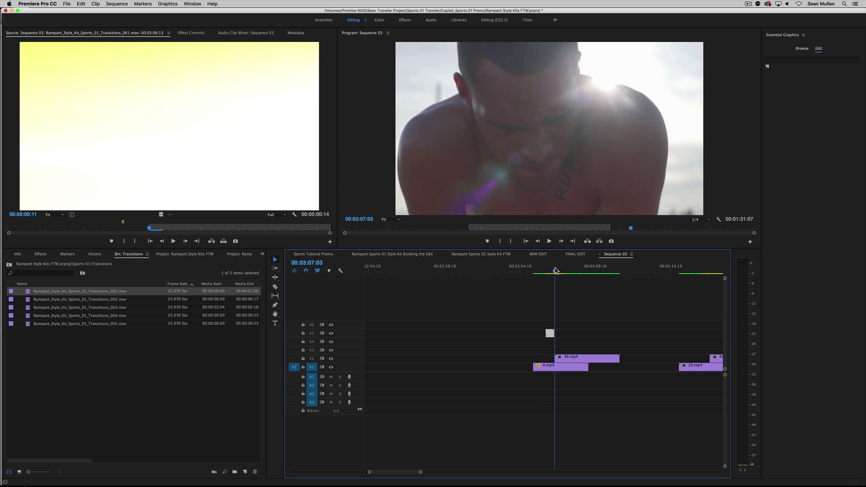
left_click_drag(550, 336, 559, 334)
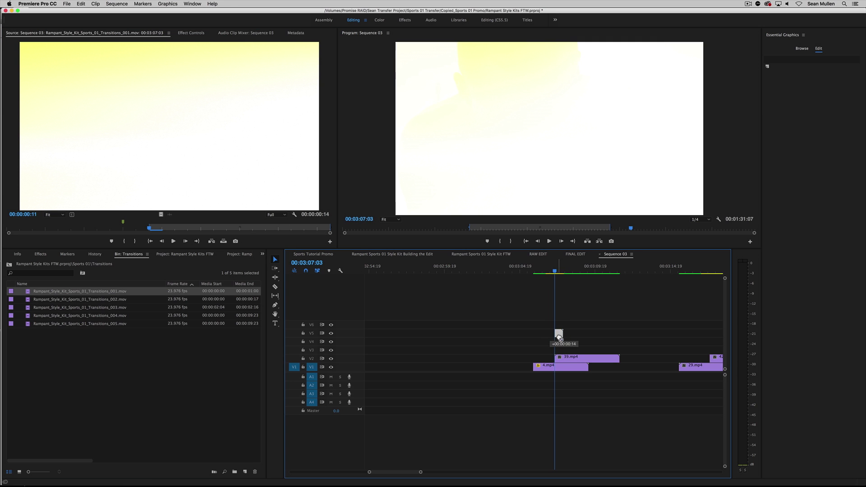
Step: Replay the cut several times with the trimmed V5 transition starting right on it
key("space")
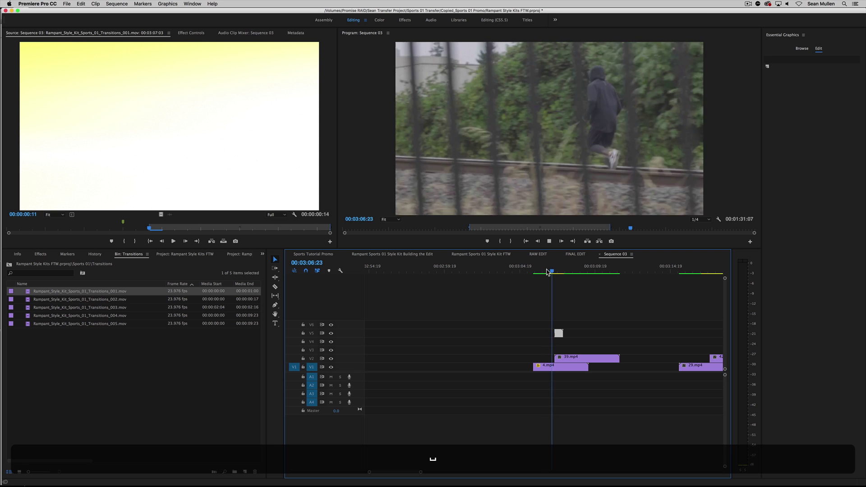
left_click(550, 270)
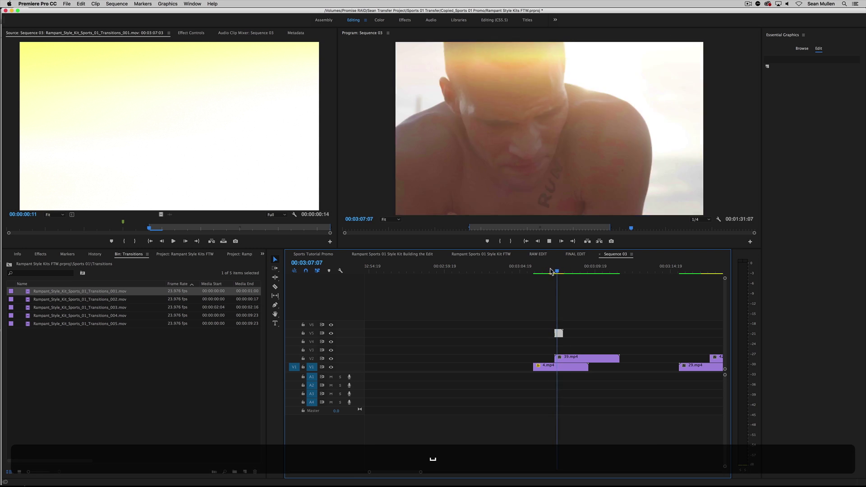
left_click(549, 271)
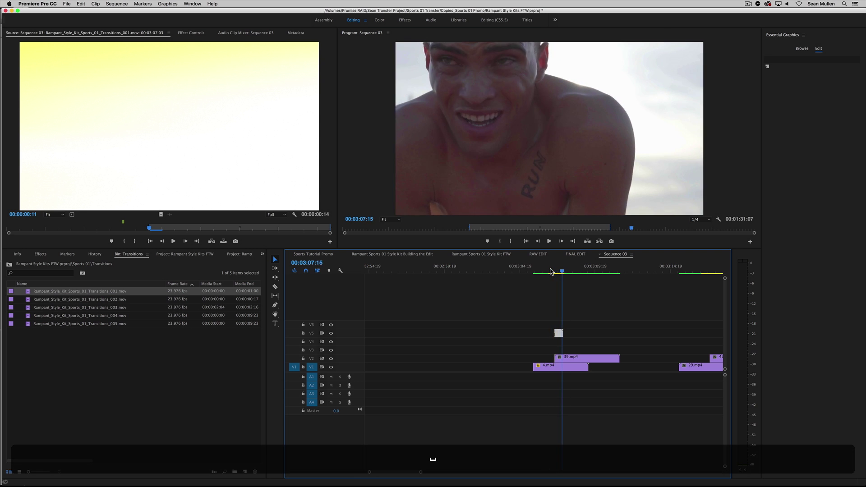
left_click(549, 270)
left_click(550, 270)
key("space")
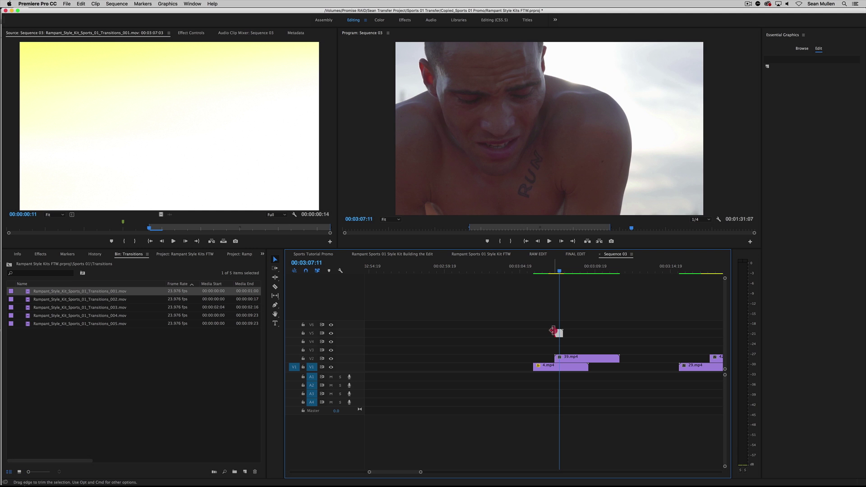
Step: Extend the start of the V5 transition clip back over the end of the runner shot and replay the cut
left_click_drag(554, 332, 548, 331)
left_click(541, 269)
key("space")
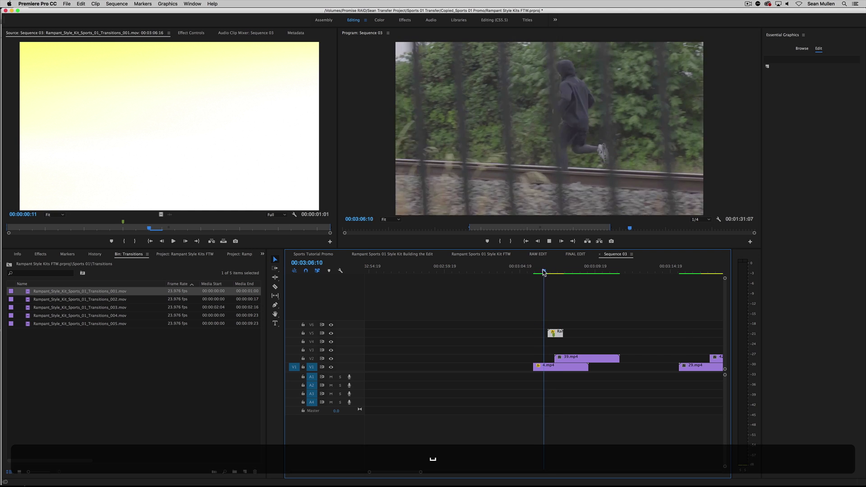
key("space")
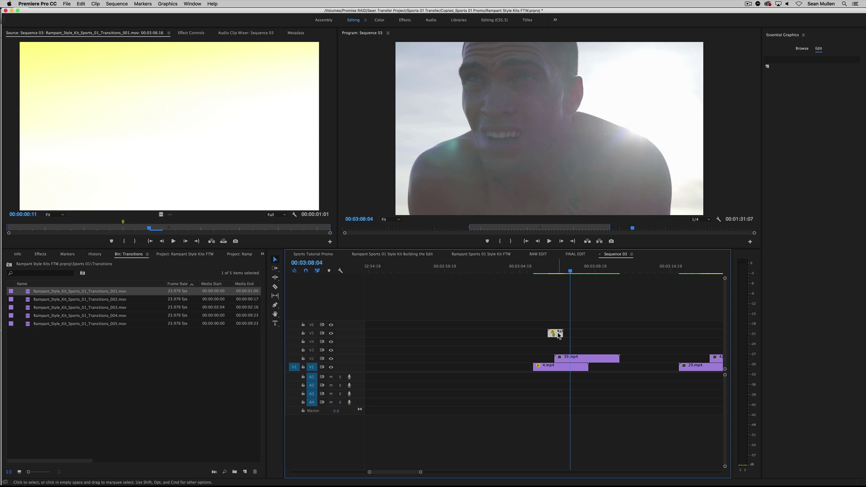
Step: Delete the V5 transition clip, then reopen Rampant_Style_Kit_Sports_01_Transitions_001.mov from the bin and play it through
key("BackSpace")
double_click(26, 293)
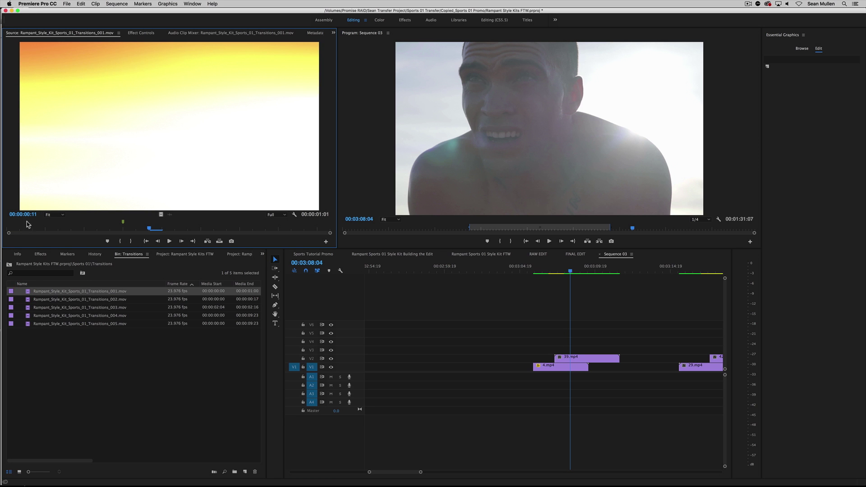
key("space")
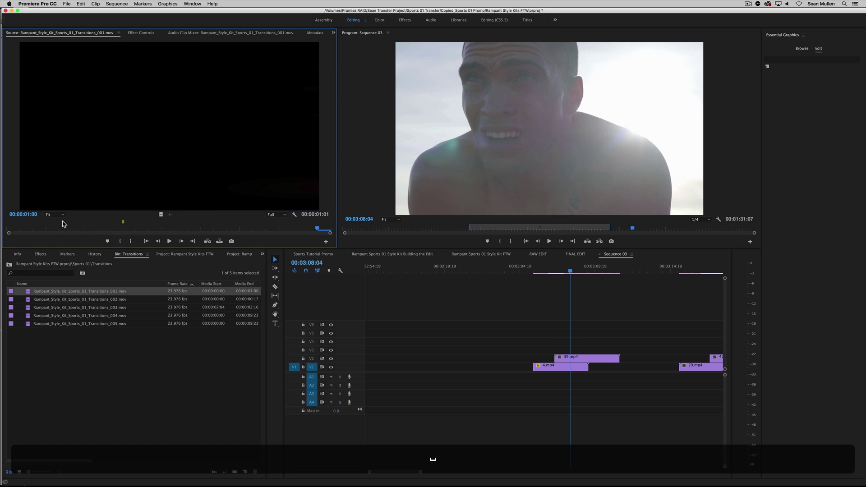
Step: Set the source transition's In point at its marker, 00:00:00:09, and place the trimmed clip on V4 over the first cut
left_click_drag(33, 230, 123, 239)
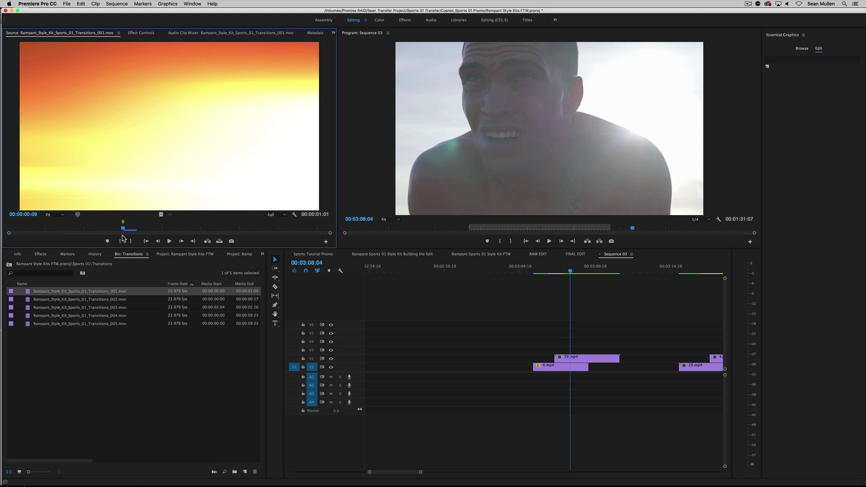
left_click(123, 238)
left_click_drag(161, 171, 548, 342)
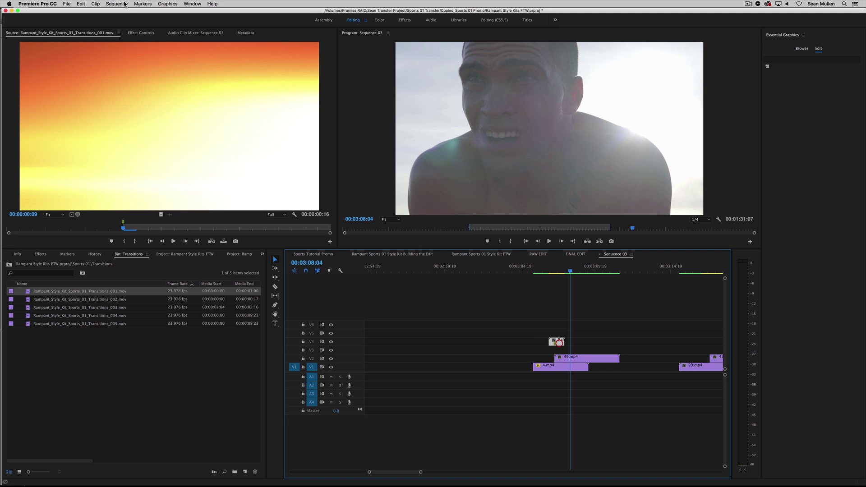
Step: Set the blend mode of the V4 transition over the first cut to Screen and play through the cut
left_click(140, 33)
left_click(156, 141)
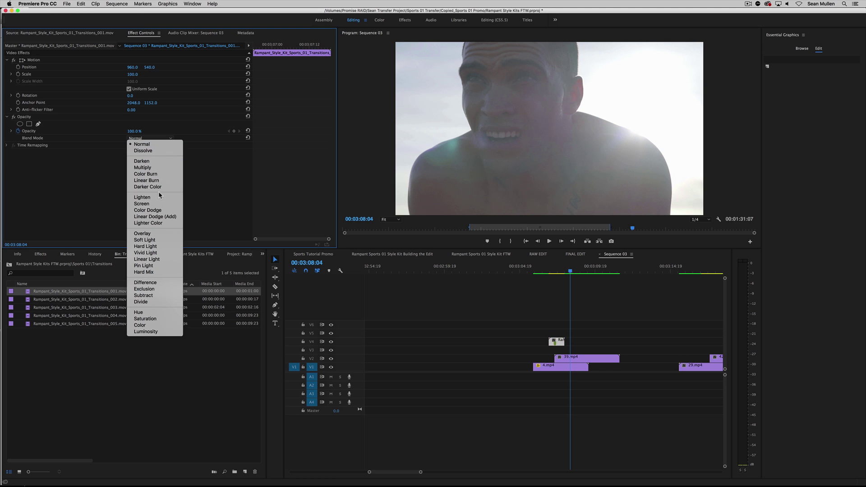
left_click(155, 208)
left_click(543, 271)
key("space")
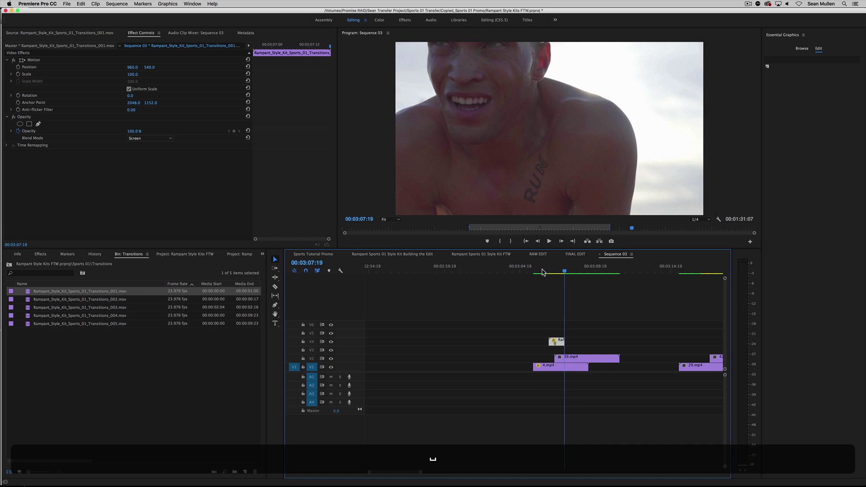
left_click(543, 272)
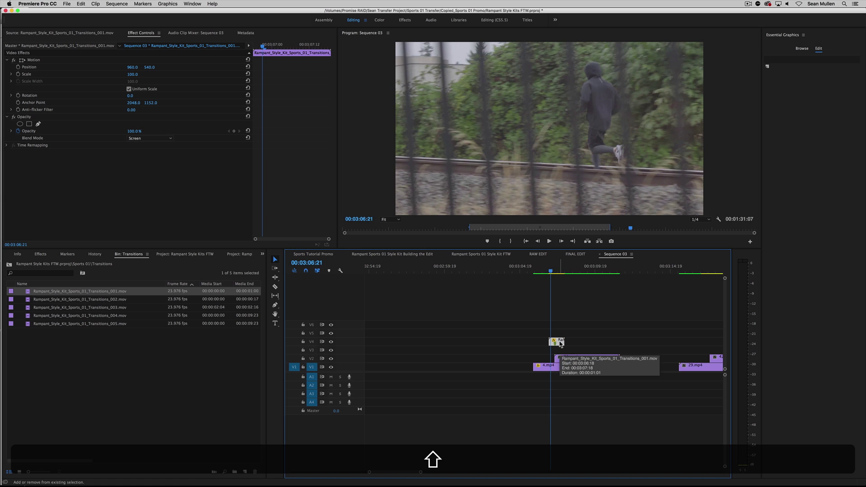
Step: Switch the V4 transition's blend mode to Normal for comparison and set it back to Screen
key("shift+5")
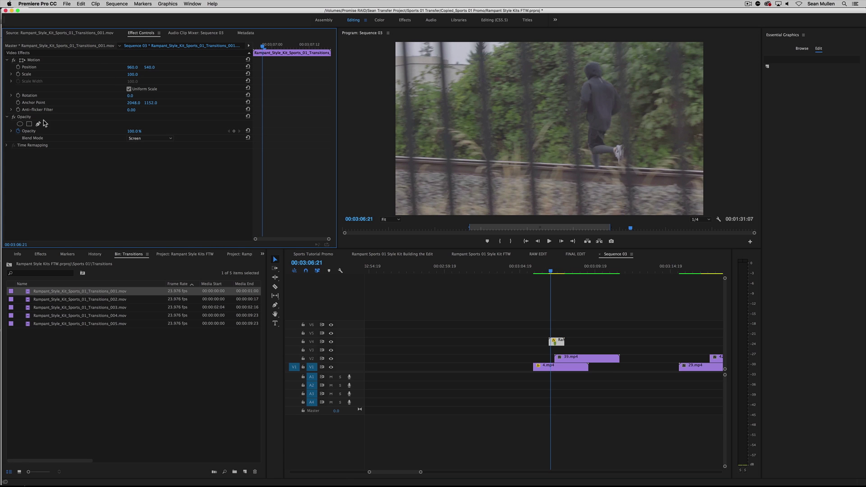
left_click(140, 138)
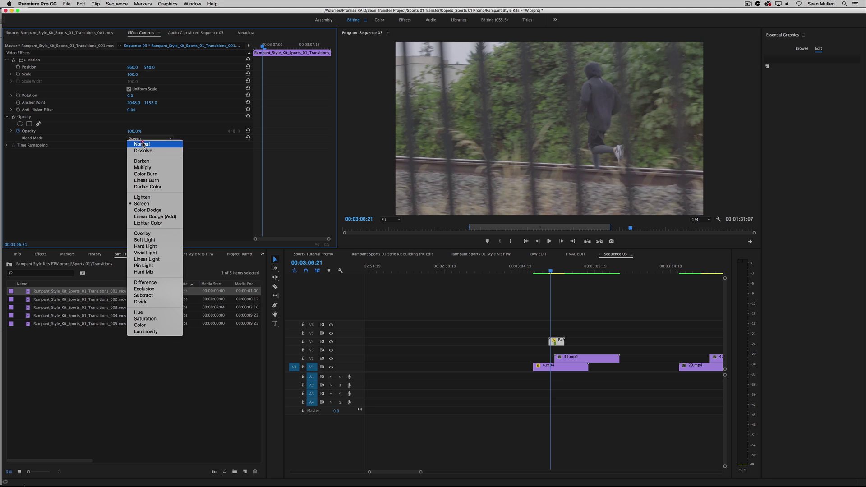
left_click(142, 144)
left_click(168, 138)
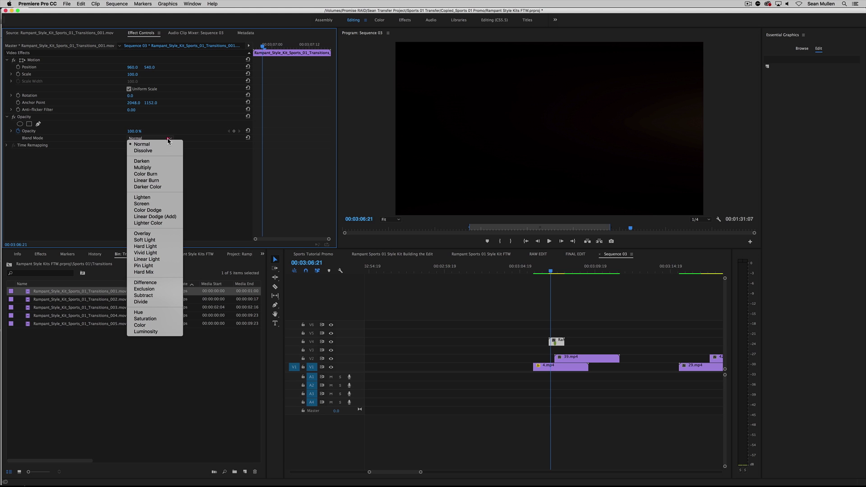
left_click(164, 203)
Step: Replay the first cut from the start of the runner shot with the Screen-blended transition
left_click(546, 270)
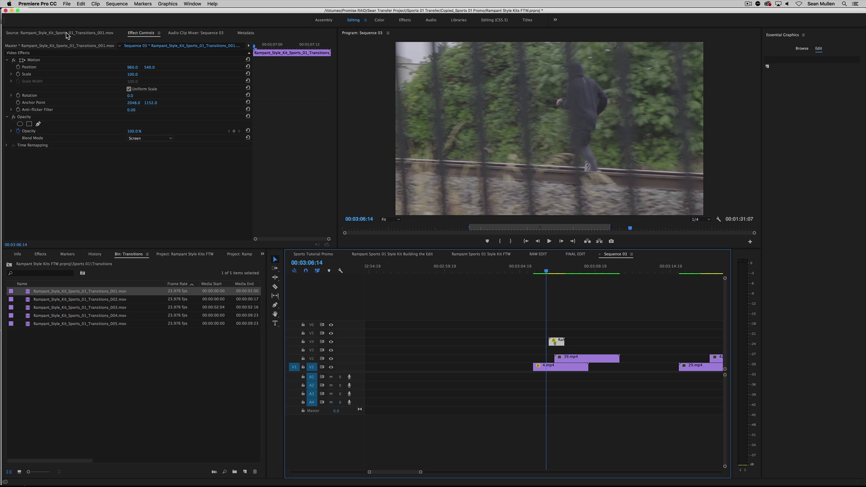
key("space")
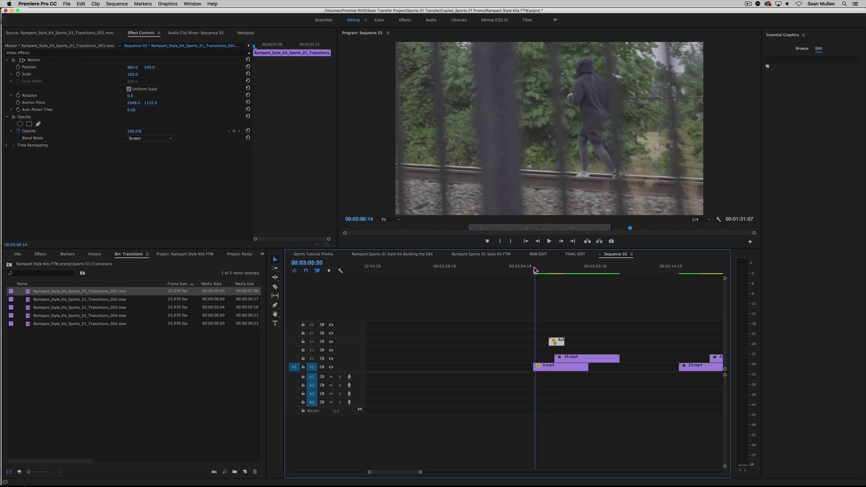
key("space")
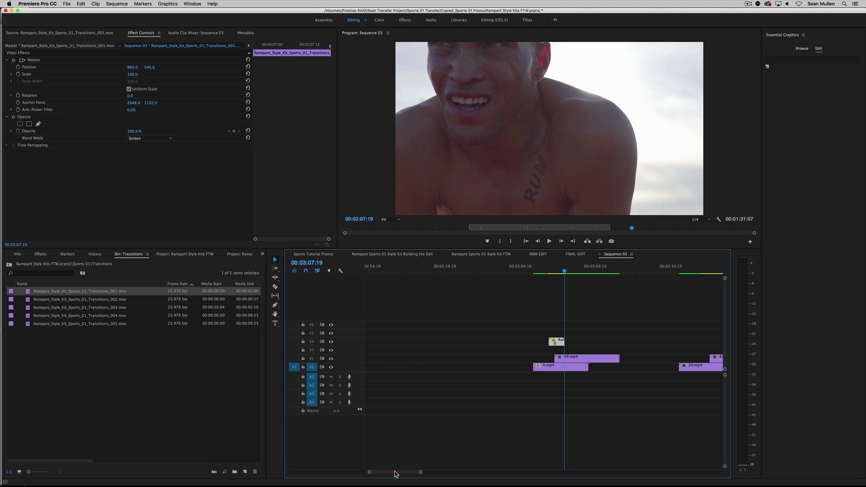
Step: Play the bare cut between 29.mp4 and 42.mp4 twice to review it without a transition
mouse_move(421, 472)
left_mouse_down()
mouse_move(477, 477)
mouse_move(415, 467)
left_mouse_up()
left_click(484, 269)
key("space")
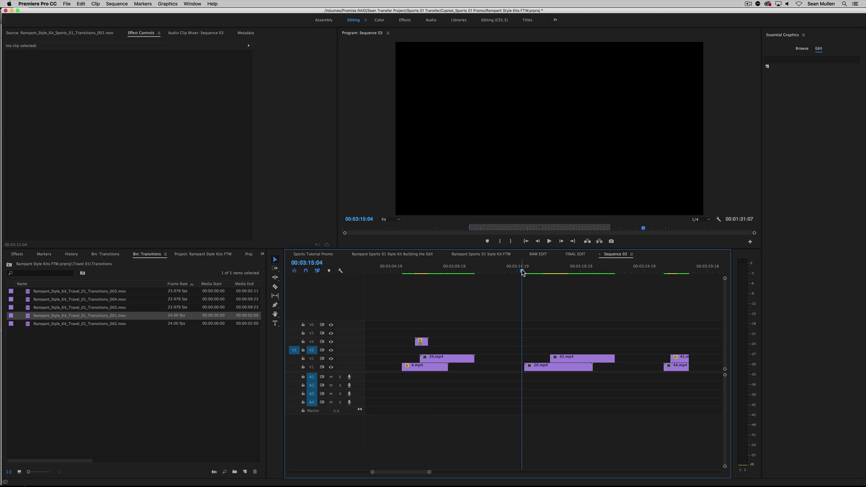
key("space")
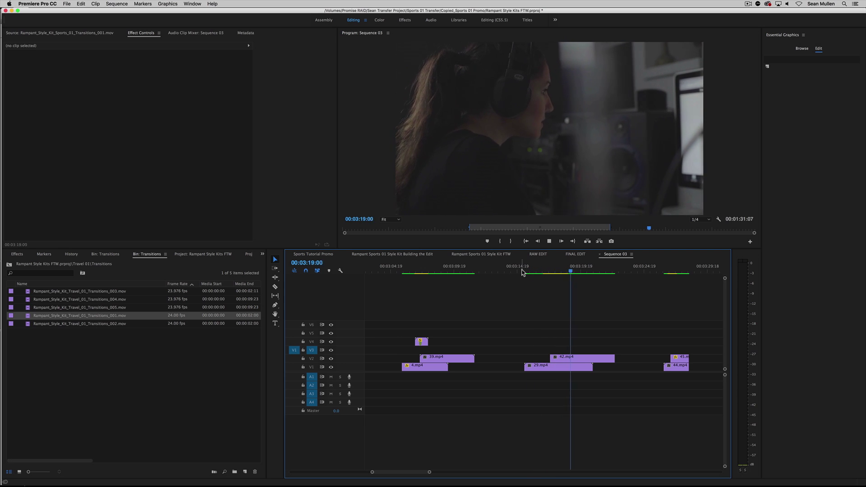
key("space")
left_click(537, 269)
key("space")
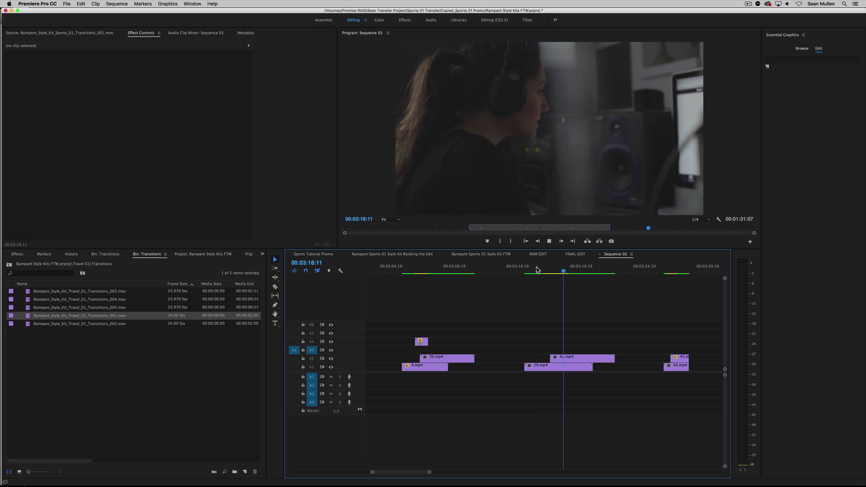
key("space")
Step: Place Rampant_Style_Kit_Travel_01_Transitions_001.mov on V4 at 00:03:16:16, spanning the cut from 29.mp4 to 42.mp4
left_click(553, 273)
left_click_drag(553, 273, 542, 275)
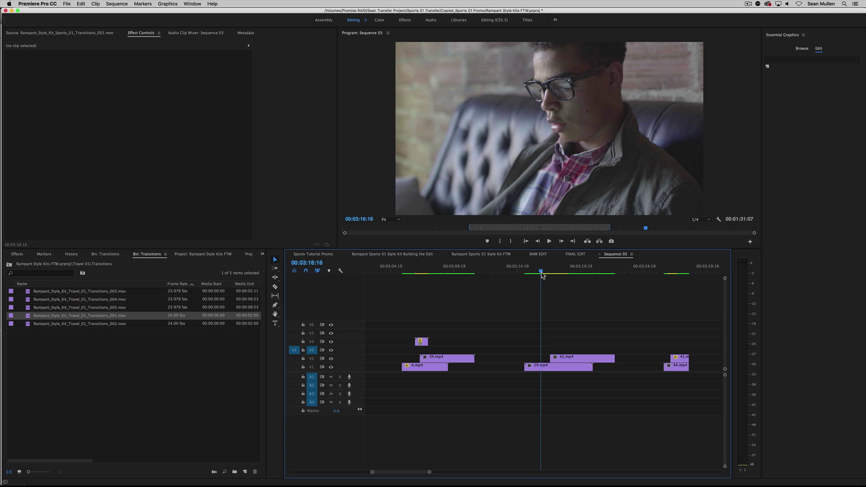
left_click_drag(32, 318, 540, 341)
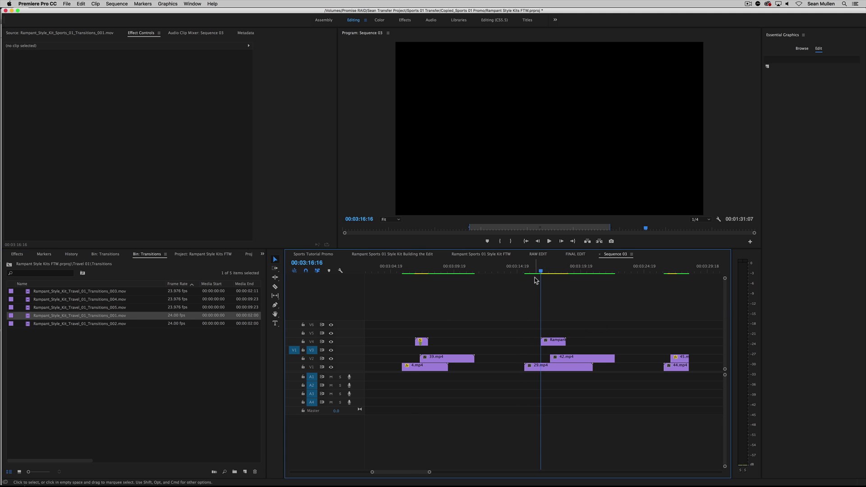
Step: Play the cut repeatedly with the Travel transition and park the playhead on its magenta flare at 00:03:17:08
key("space")
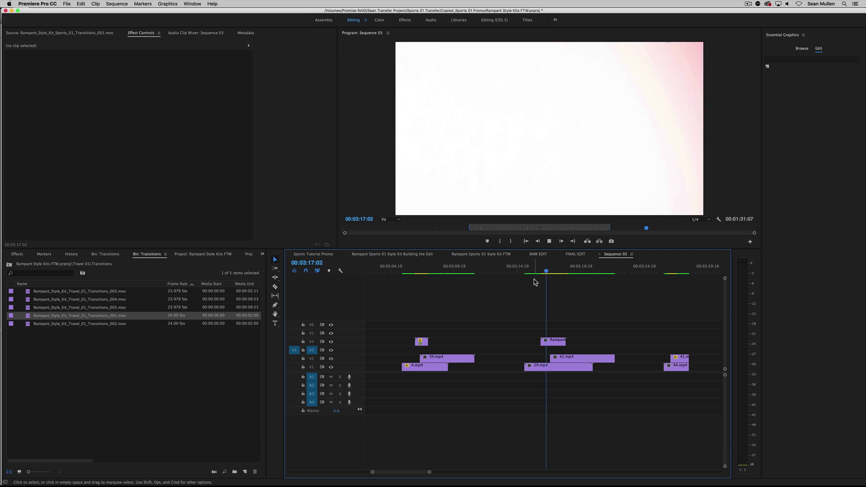
key("space")
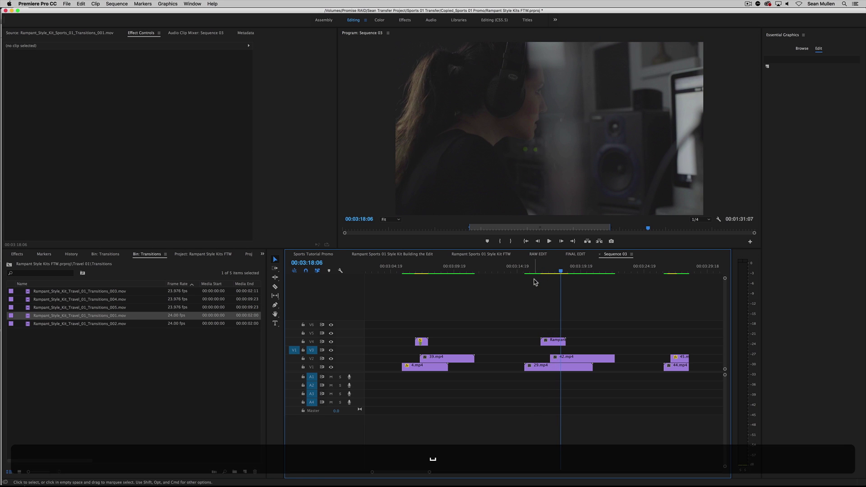
mouse_move(536, 271)
left_mouse_down()
mouse_move(554, 273)
mouse_move(535, 273)
left_mouse_up()
key("space")
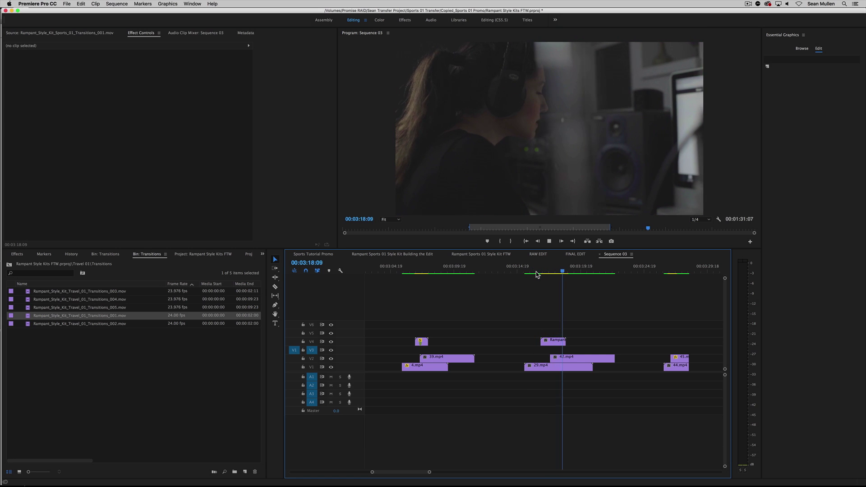
left_click(544, 271)
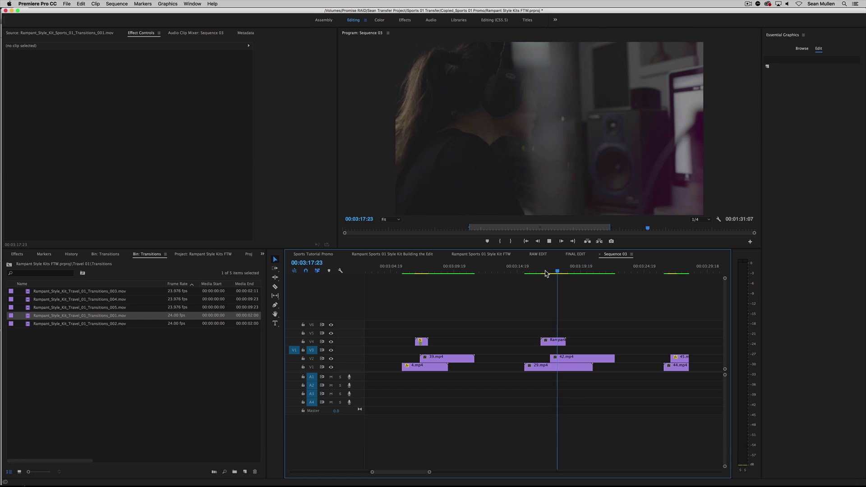
key("space")
left_click_drag(545, 273, 551, 274)
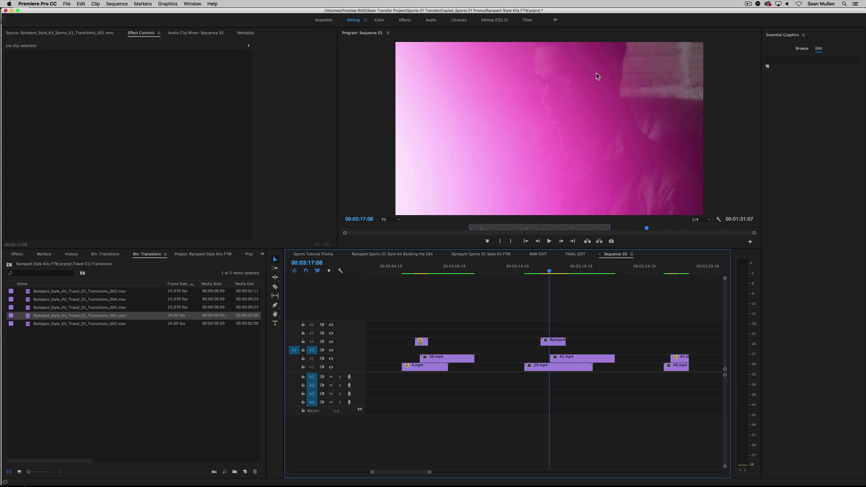
Step: Set the Travel transition clip's blend mode to Screen and replay the cut between 29.mp4 and 42.mp4
left_click(553, 344)
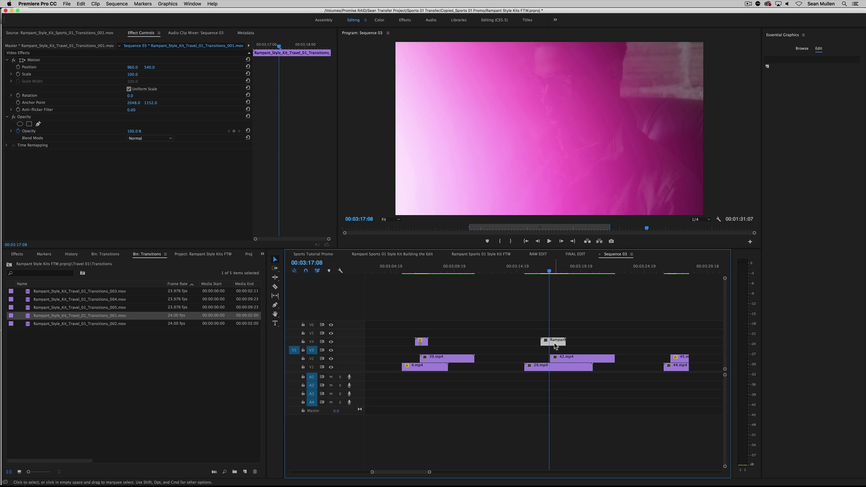
key("shift+5")
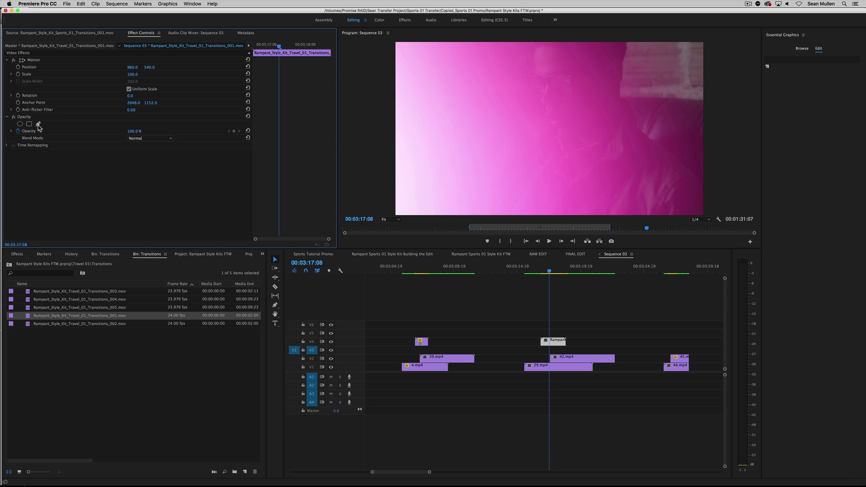
left_click(32, 140)
left_click(141, 139)
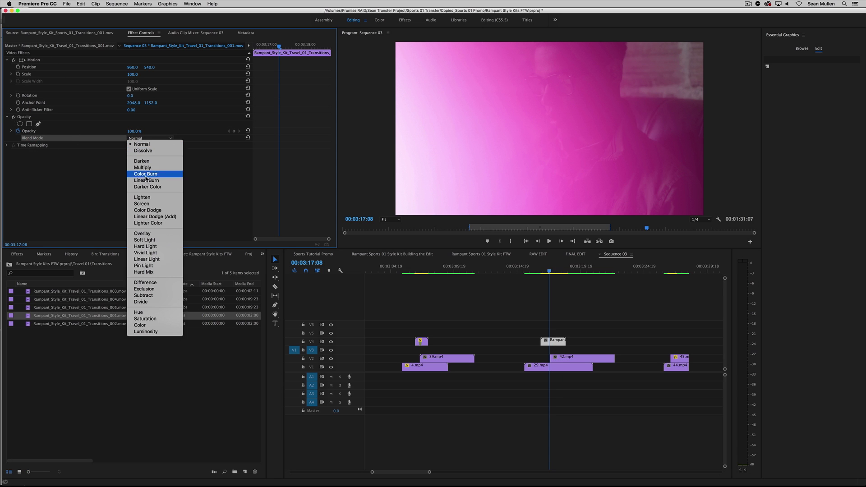
left_click(148, 205)
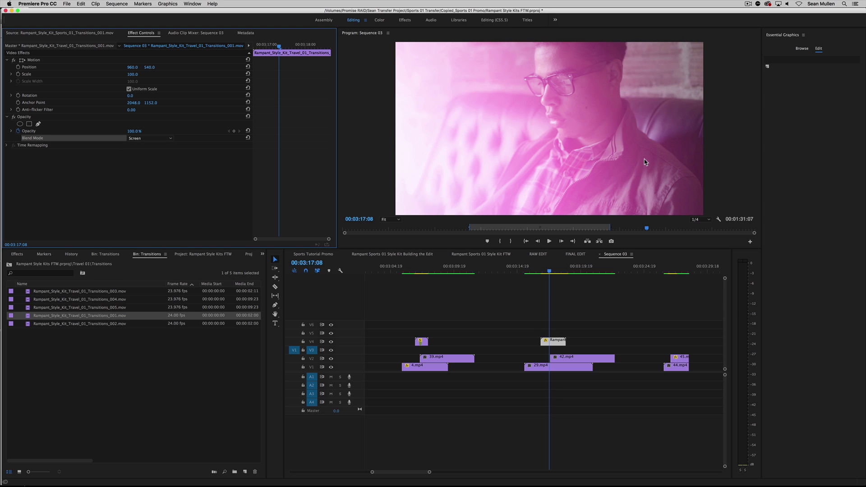
left_click(535, 262)
key("space")
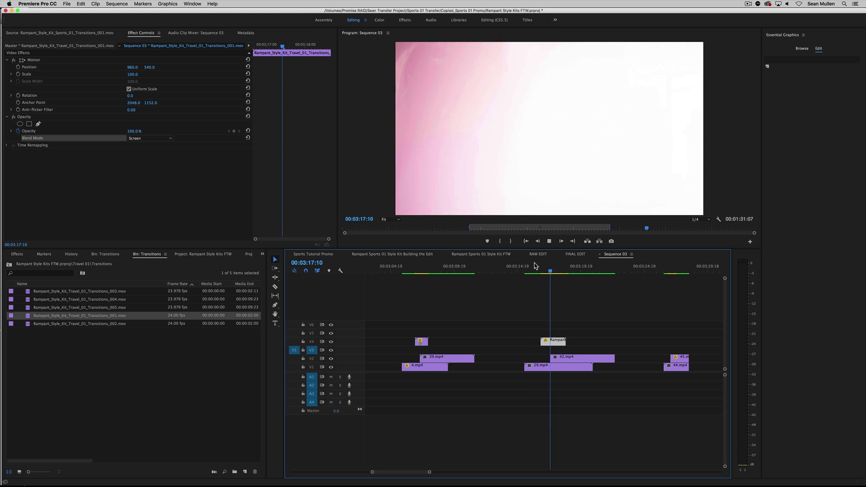
key("space")
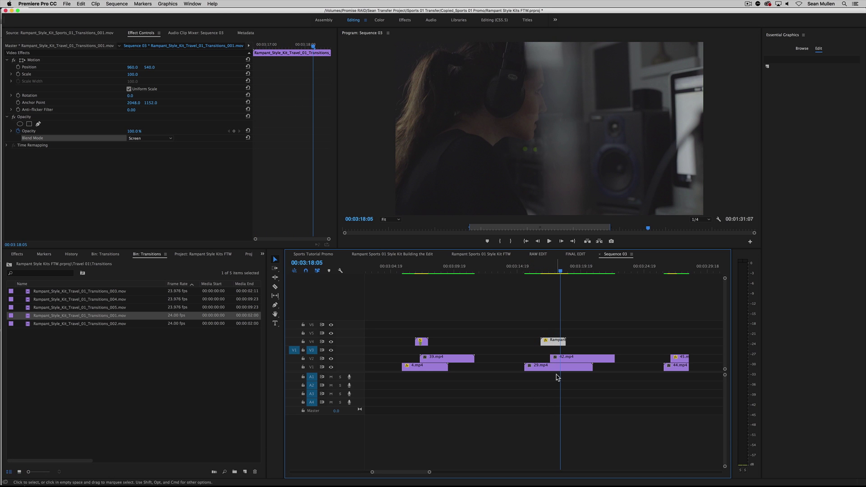
Step: Open the V4 Travel transition in the Source monitor and set its In point at the full-white frame, 00:00:00:12
double_click(555, 345)
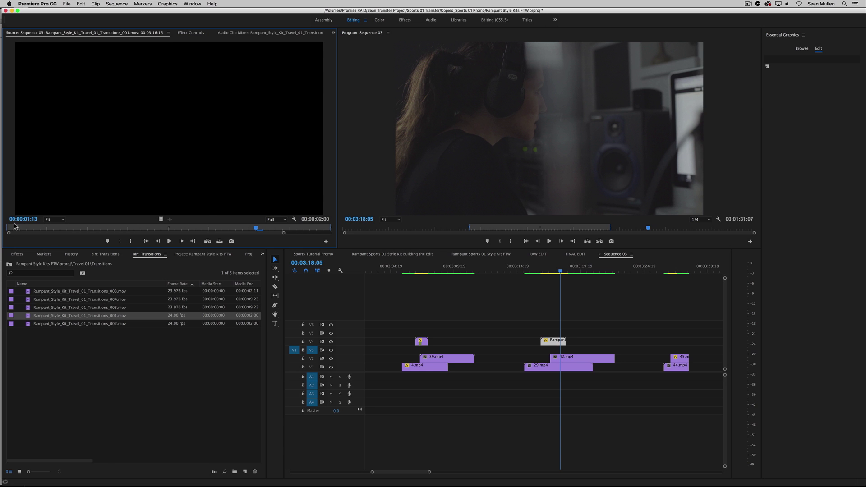
left_click_drag(24, 229, 90, 231)
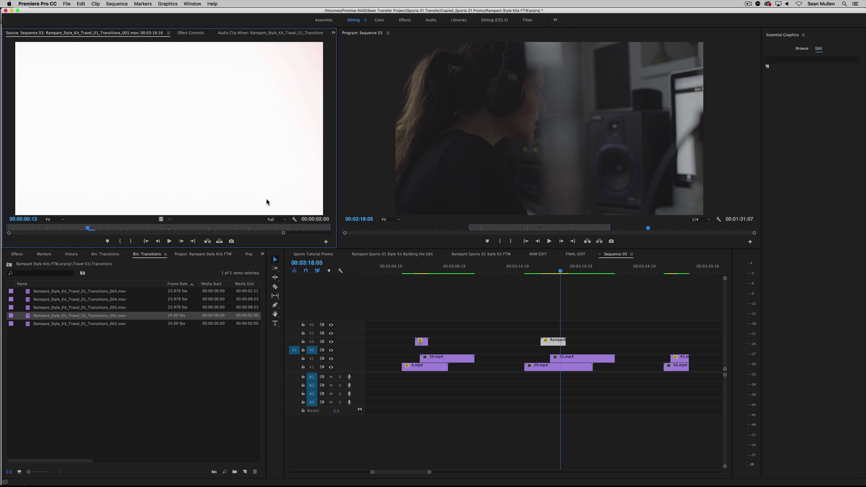
left_click(121, 242)
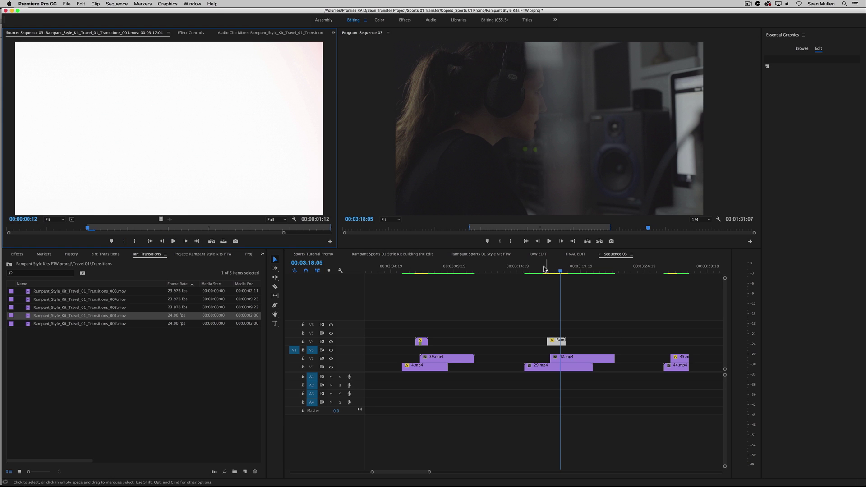
Step: Move the trimmed Travel transition so it starts exactly where 42.mp4 begins, and replay the cut
left_click_drag(545, 270, 549, 266)
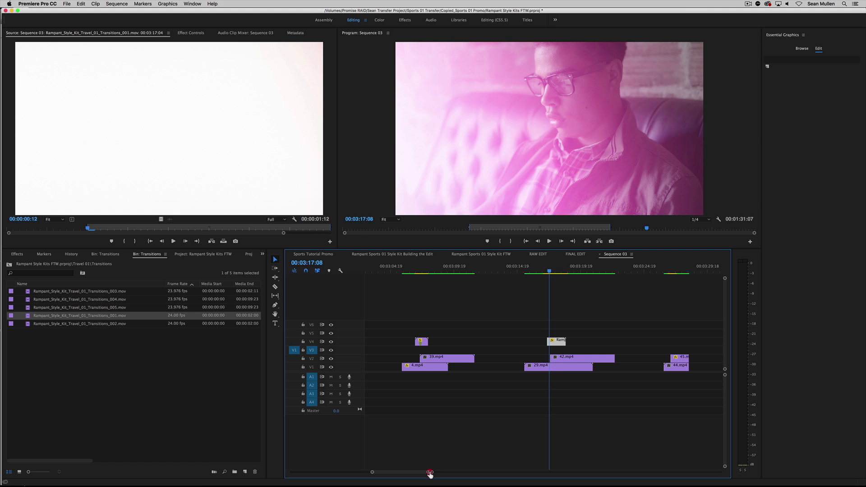
left_click_drag(429, 472, 395, 472)
left_click_drag(533, 344, 588, 343)
key("space")
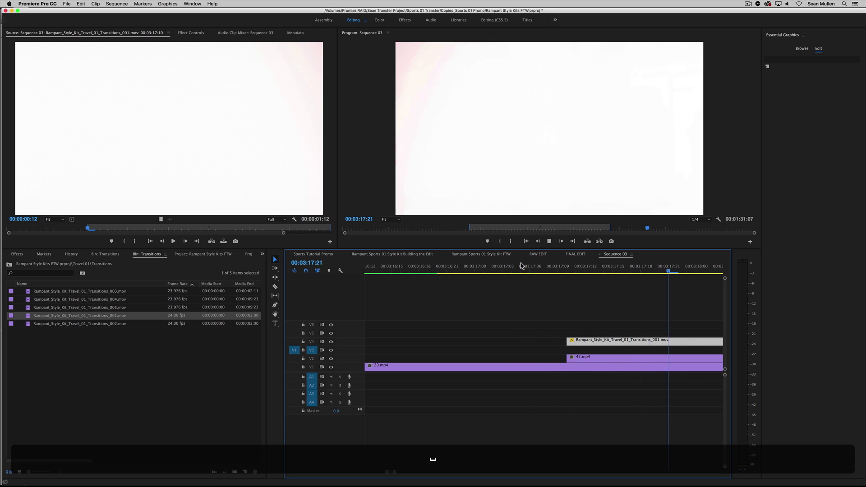
left_click(520, 266)
left_click(520, 266)
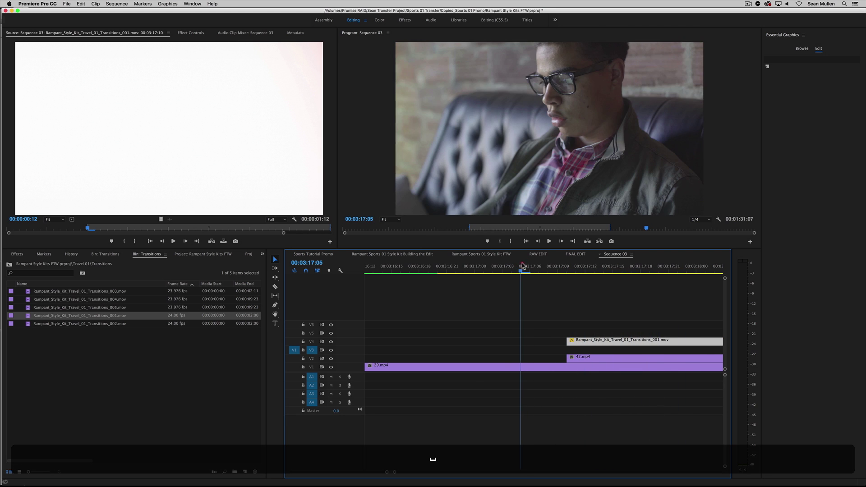
key("space")
Step: Extend the start of the Travel transition back to its full length at 00:03:16:22, then play and scrub across the cut
left_click_drag(395, 474, 434, 473)
mouse_move(546, 341)
left_mouse_down()
mouse_move(524, 342)
mouse_move(544, 342)
left_mouse_up()
left_click(537, 269)
key("space")
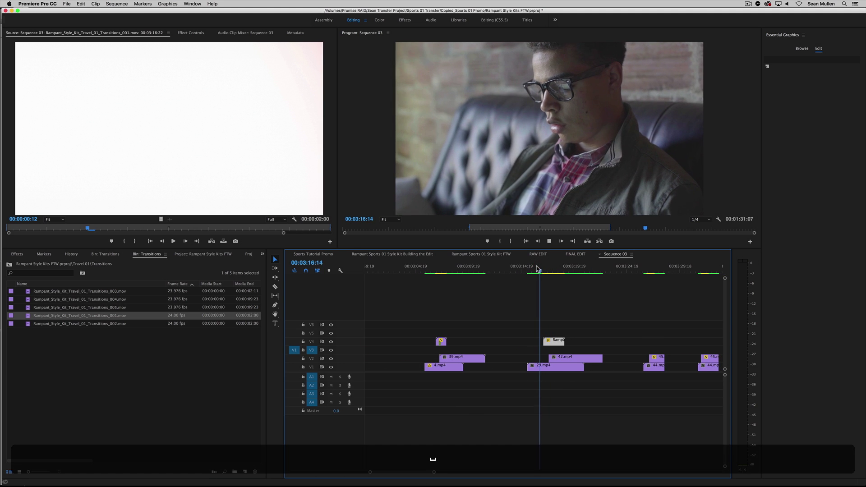
key("space")
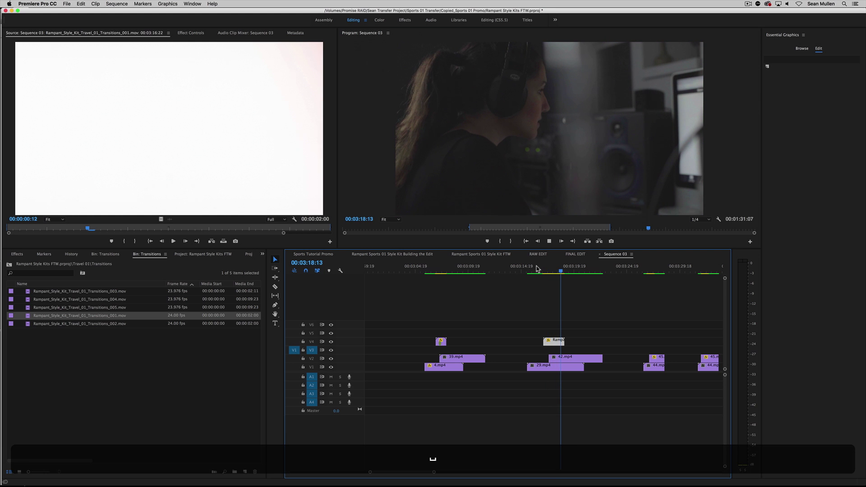
left_click_drag(537, 269, 557, 269)
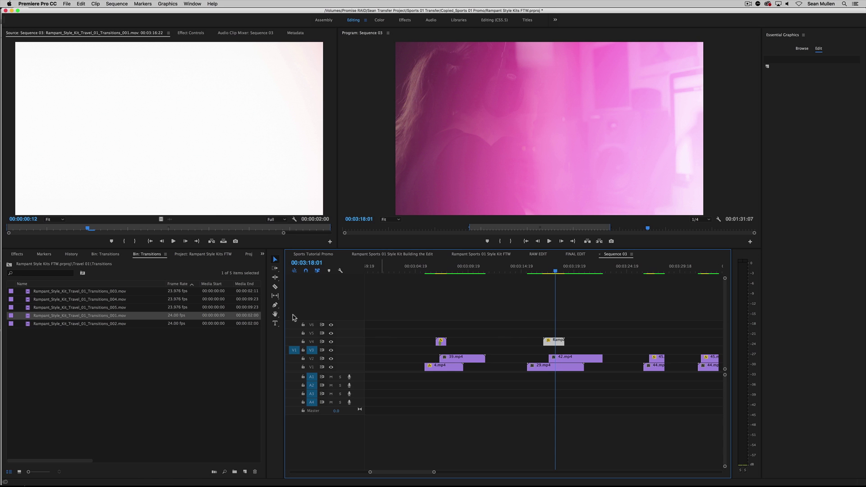
Step: Find the Tint effect under Color Correction and apply it to the Travel transition clip on V4
left_click(262, 255)
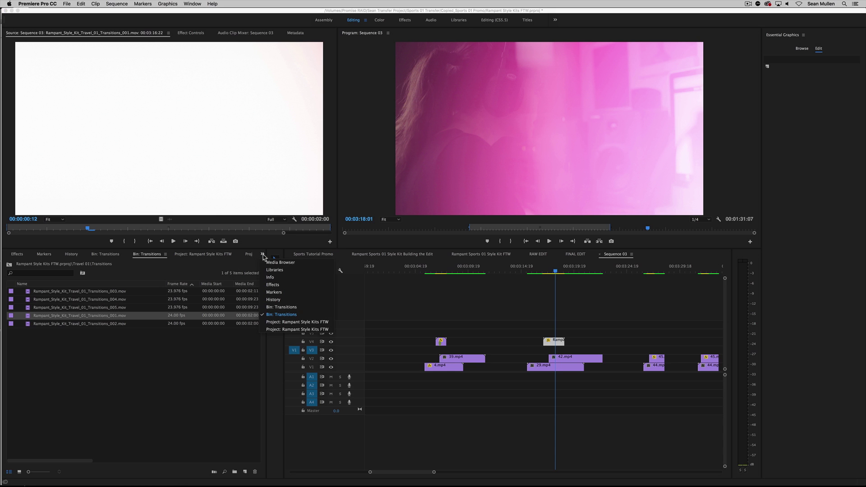
left_click(272, 285)
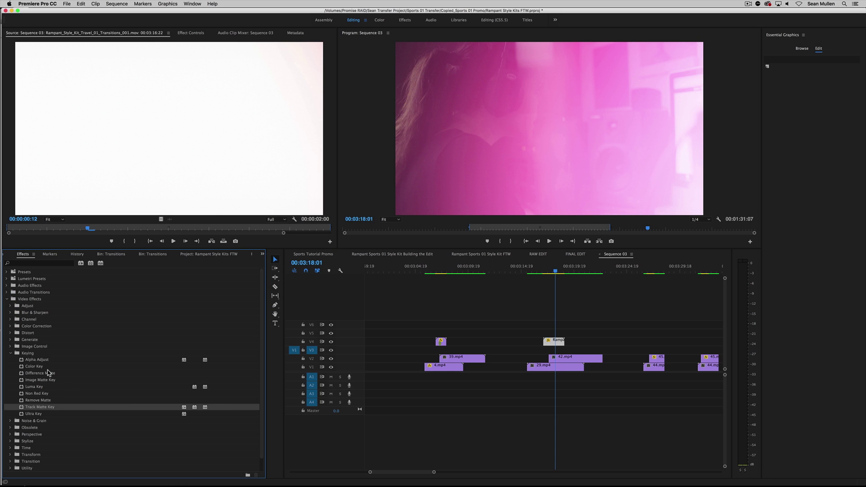
left_click(10, 353)
left_click(10, 326)
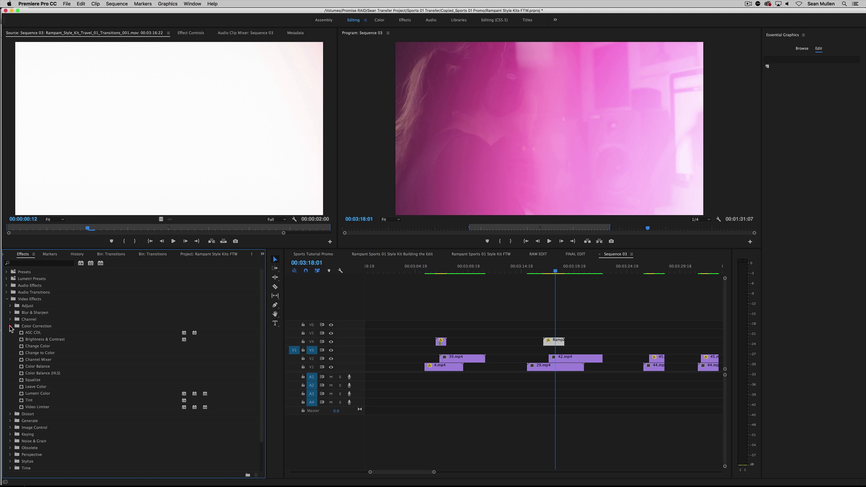
left_click(32, 400)
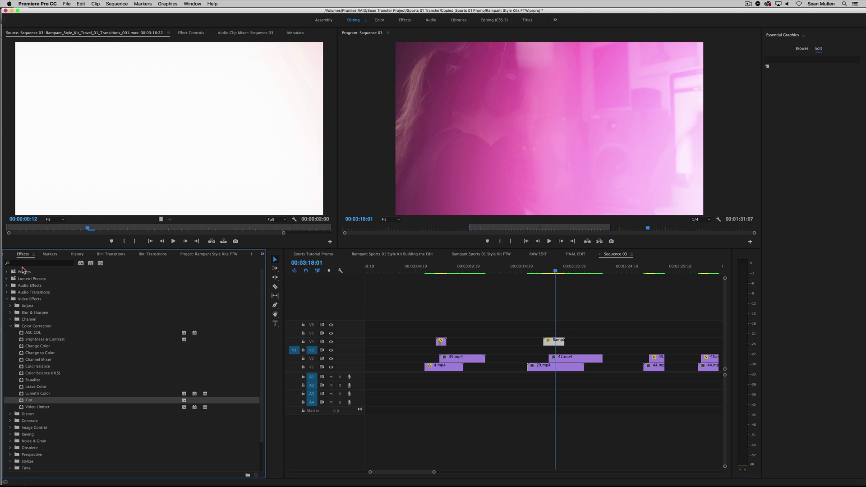
type("tint")
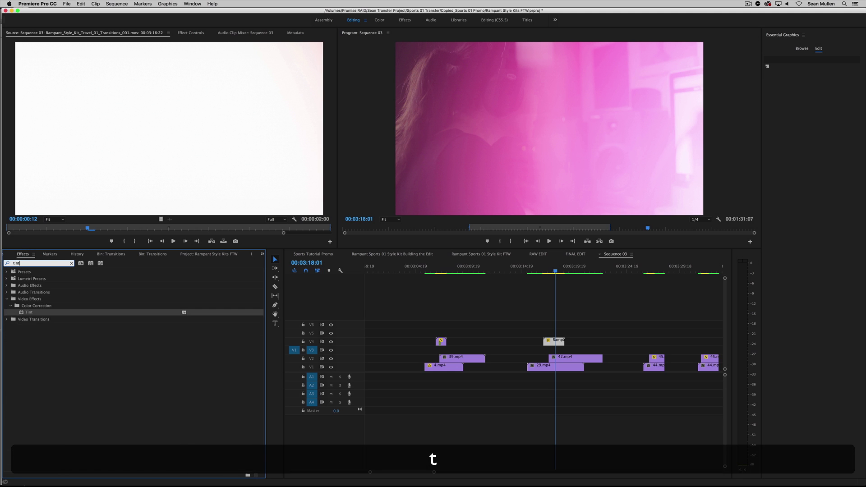
left_click(21, 314)
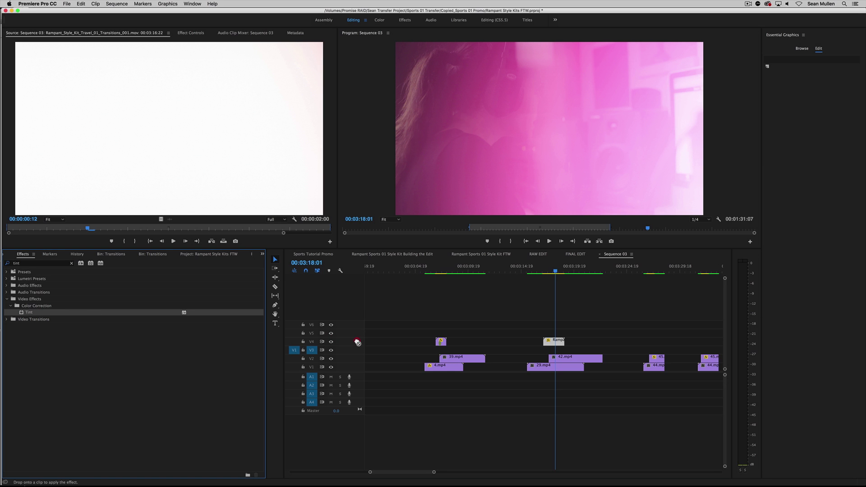
left_click_drag(551, 344, 552, 343)
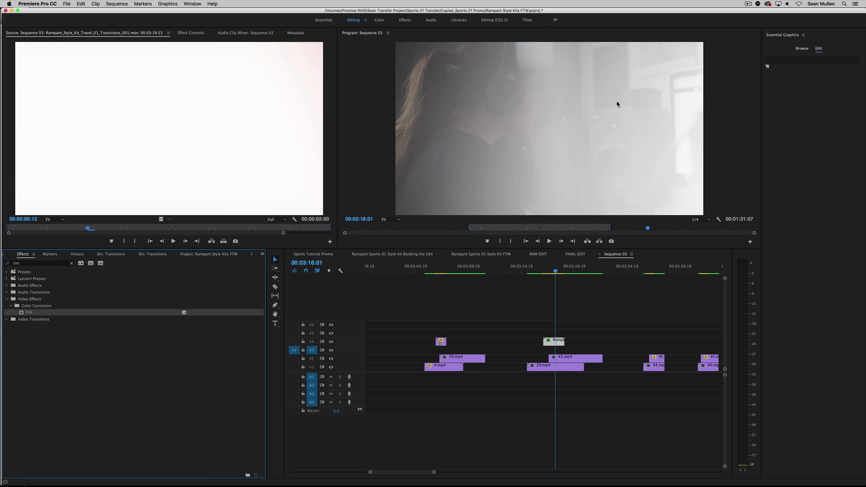
Step: Show the Travel transition's effect settings and set Tint's Map White To colour to blue 1F5DEA
left_click(555, 344)
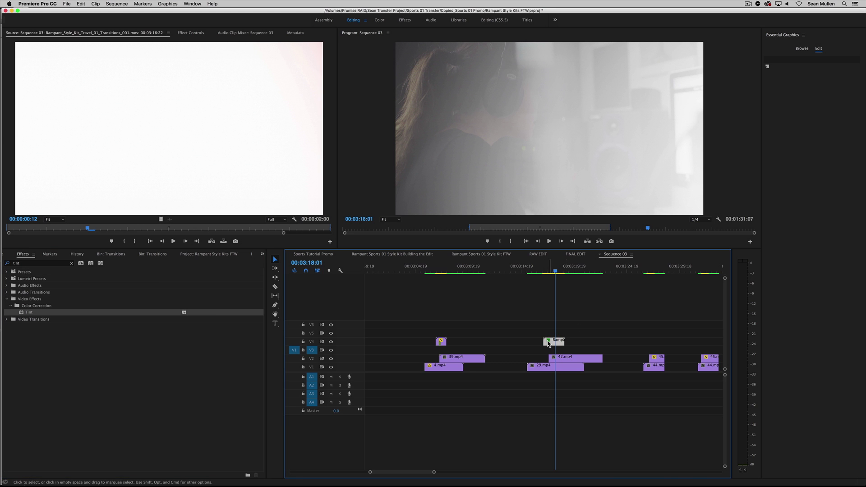
key("shift+5")
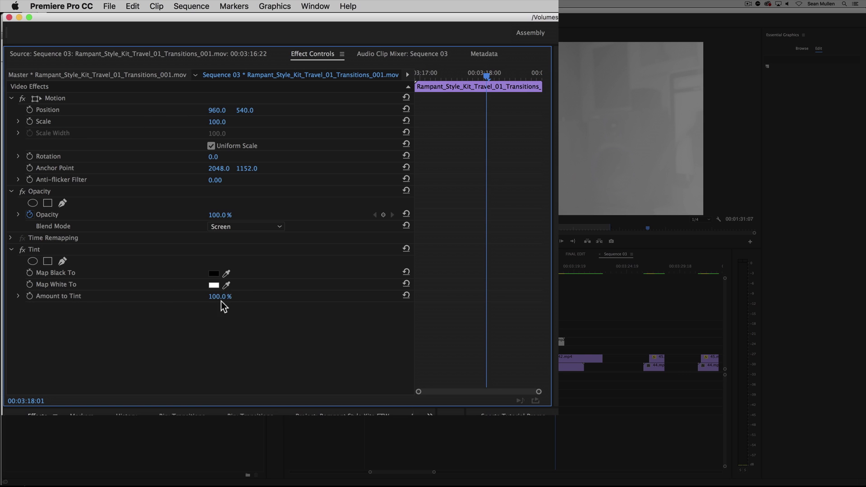
left_click(213, 284)
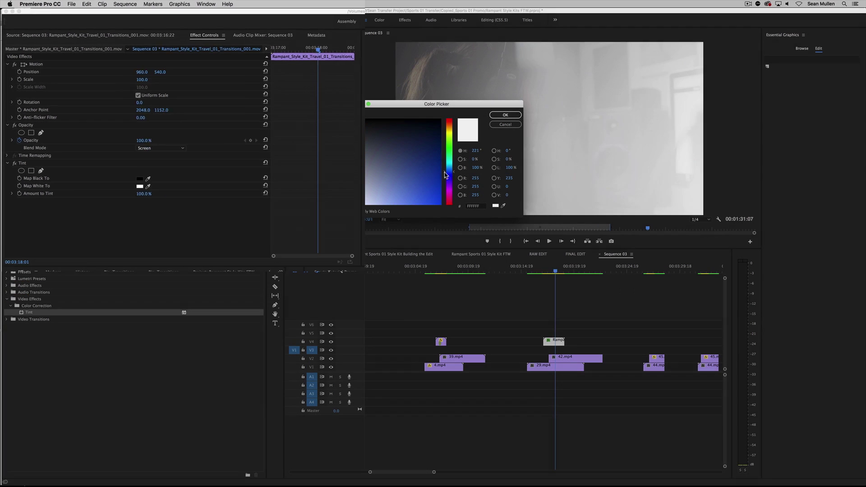
left_click(700, 322)
left_click(502, 116)
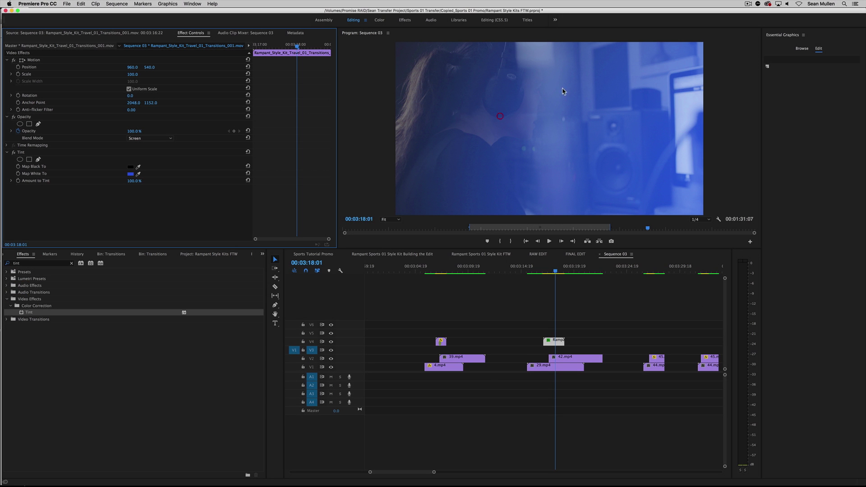
Step: Set the Map White To colour of the Travel transition's Tint effect to bright green
left_click(131, 174)
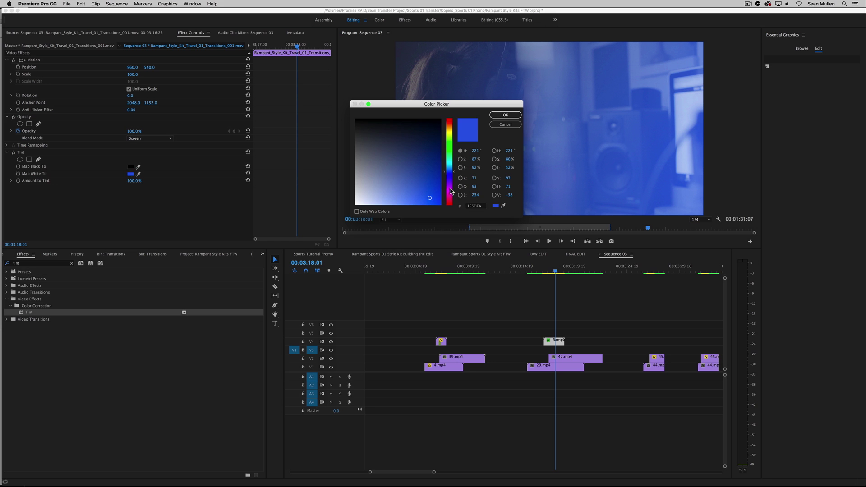
left_click_drag(451, 191, 449, 141)
left_click(502, 115)
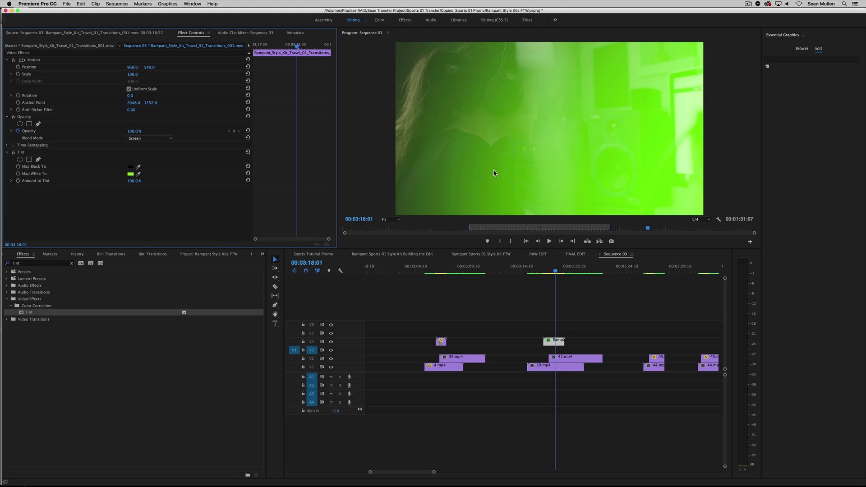
Step: Reduce Tint's Amount to Tint to 72% on the Travel transition and replay the cut
mouse_move(131, 181)
left_mouse_down()
mouse_move(114, 180)
mouse_move(146, 180)
mouse_move(116, 181)
mouse_move(132, 181)
left_mouse_up()
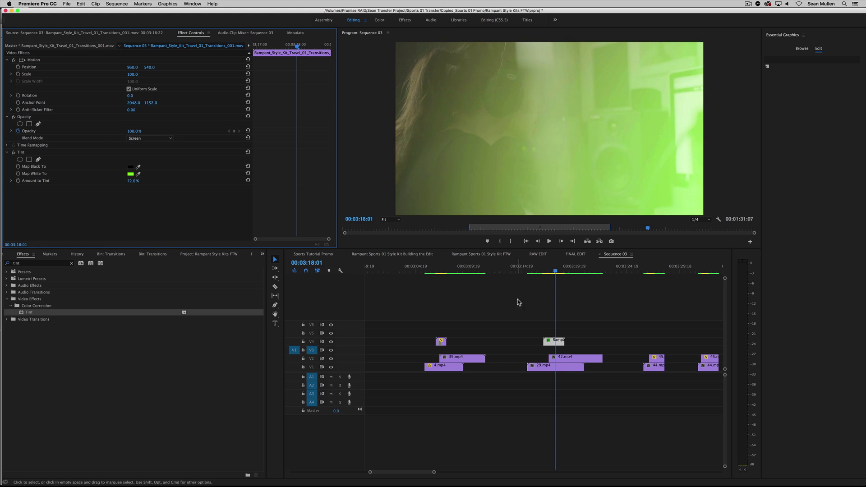
left_click(538, 279)
key("shift+k")
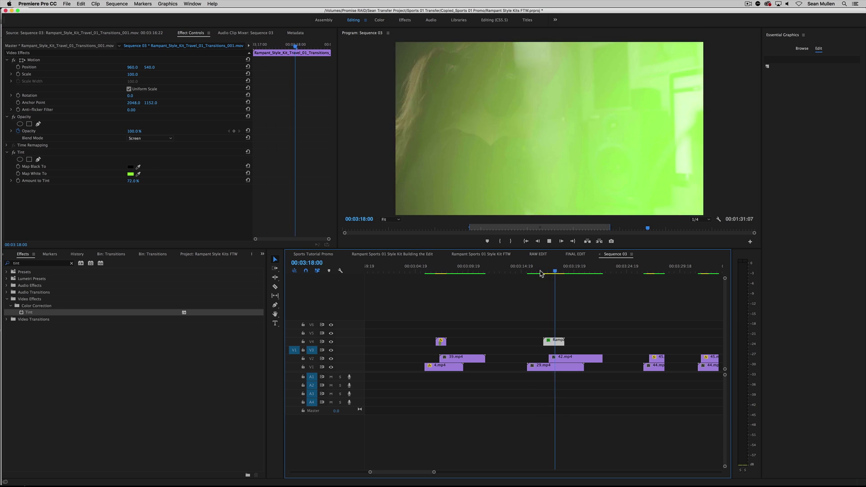
Step: Lower the Travel transition's Amount to Tint to 31% and replay the cut from 29.mp4 to 42.mp4
left_click_drag(132, 180, 115, 181)
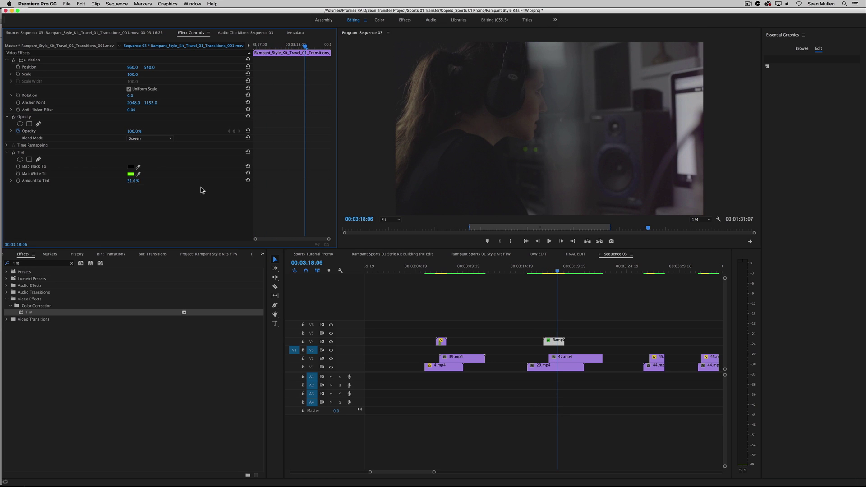
left_click(530, 273)
key("space")
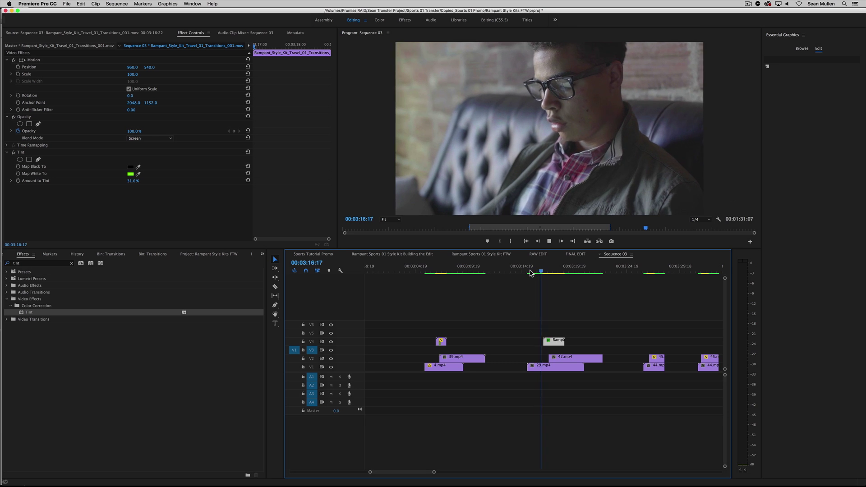
key("space")
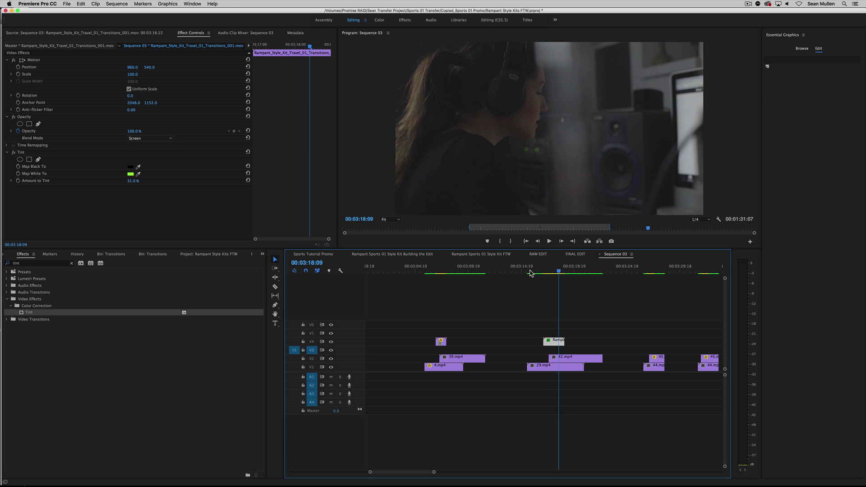
Step: Go to the football cut near 00:01:45:11 in the earlier section and play its Sports transition on V6
left_click_drag(434, 473, 534, 472)
left_click_drag(415, 271, 426, 272)
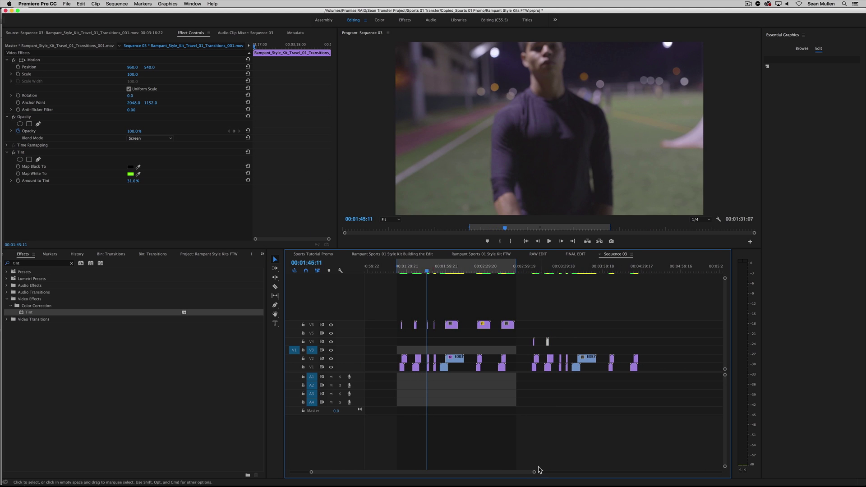
left_click_drag(535, 473, 407, 473)
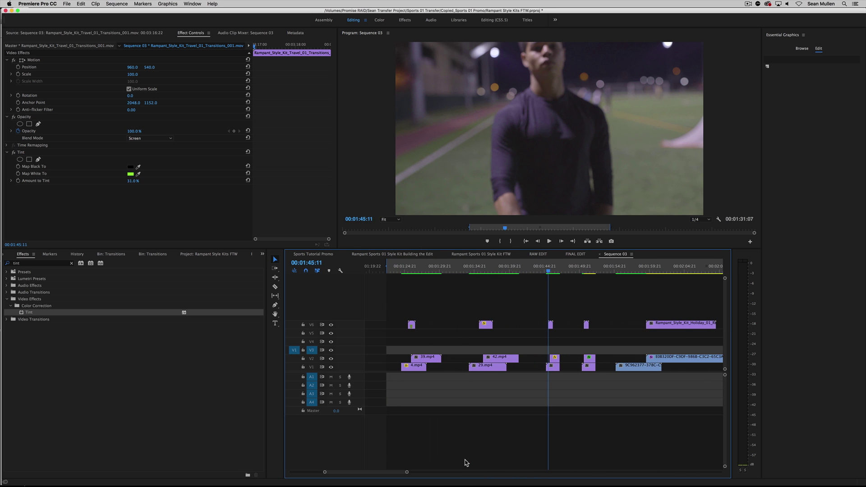
left_click(405, 271)
left_click_drag(406, 271, 549, 274)
key("space")
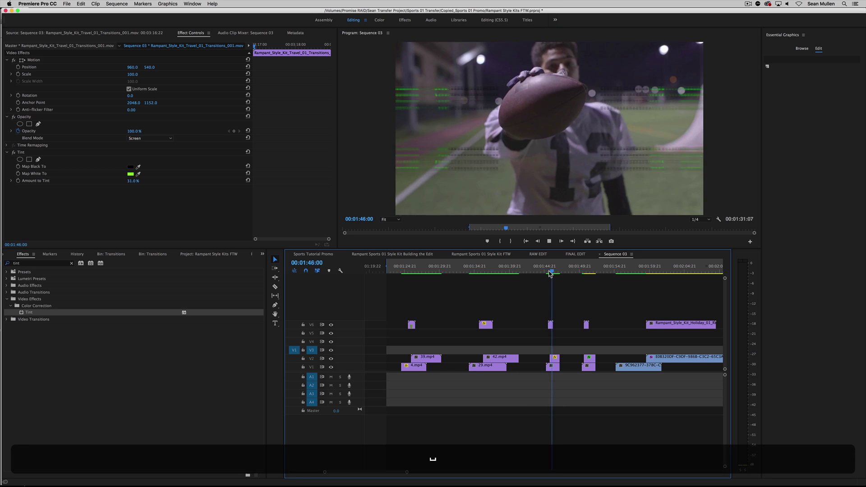
key("space")
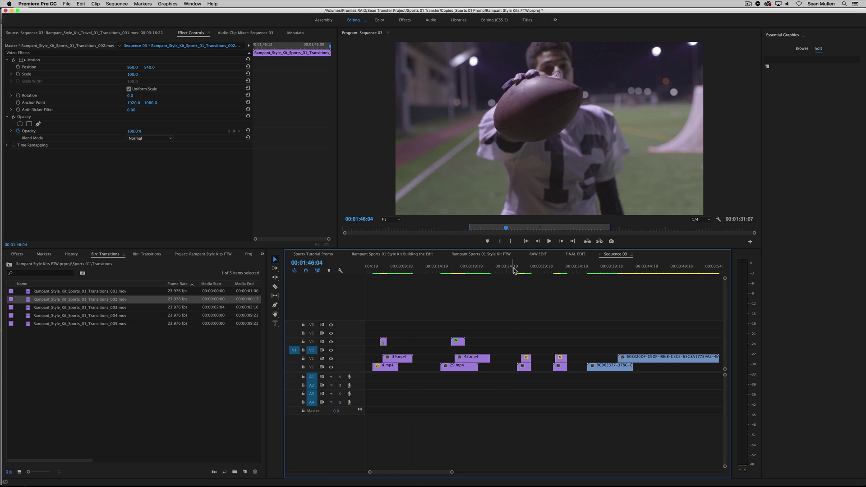
Step: Play the bare football cut and place Rampant_Style_Kit_Sports_01_Transitions_002.mov on V4 at 00:03:26:16 over it
left_click_drag(518, 270, 521, 270)
key("space")
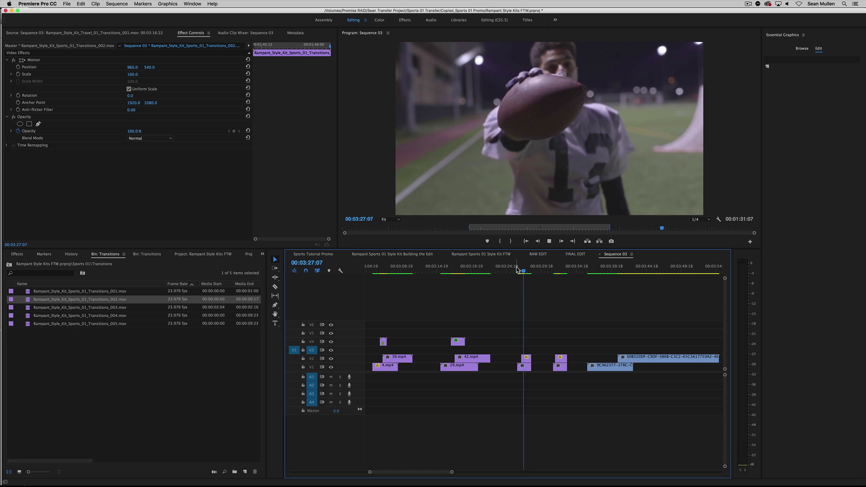
key("space")
key("space")
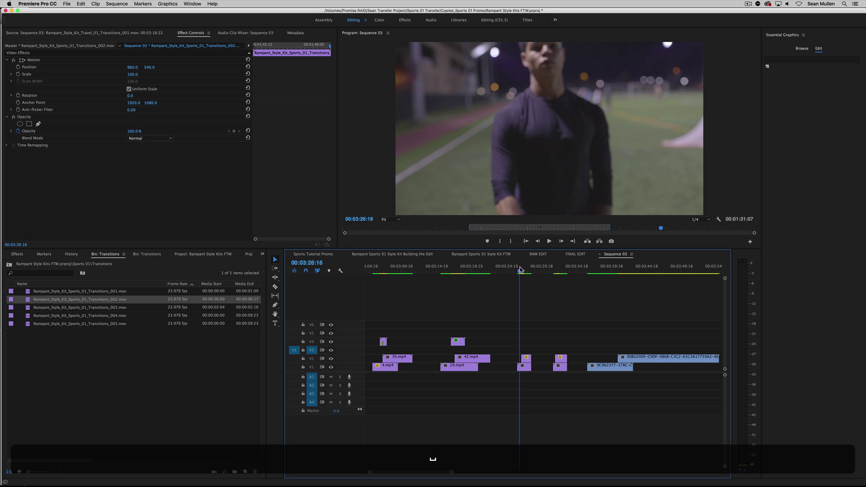
left_click(29, 301)
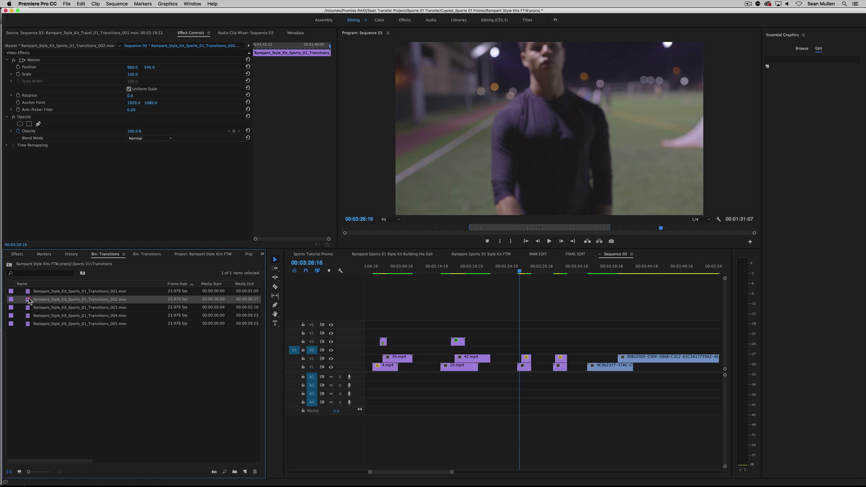
left_click_drag(29, 301, 491, 276)
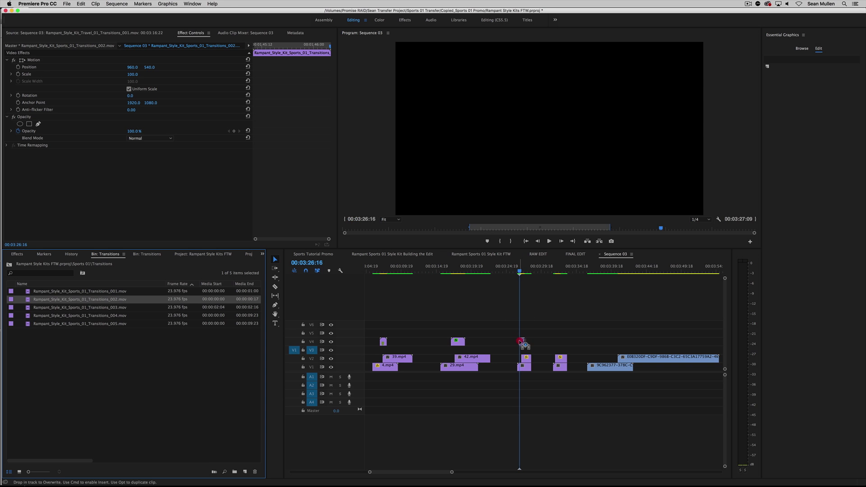
left_click_drag(521, 341, 522, 342)
Step: Replay the football cut with its new Sports transition and inspect the graphic frame by frame around 00:03:26:19
key("space")
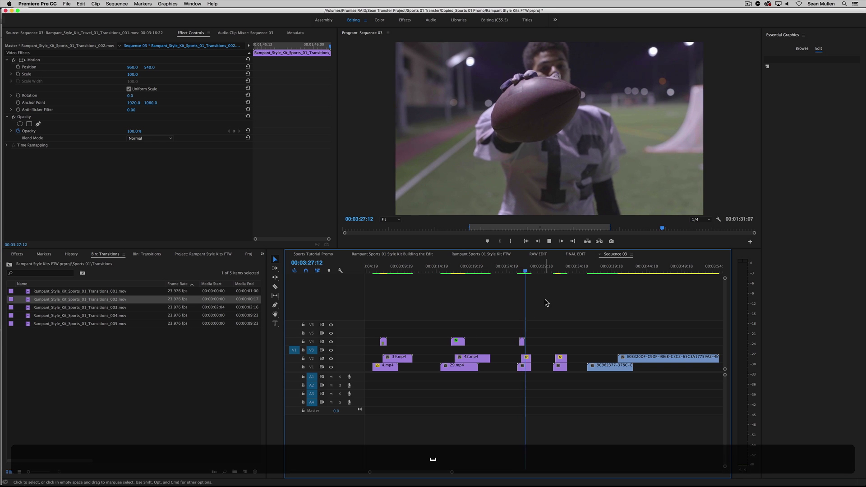
left_click(518, 272)
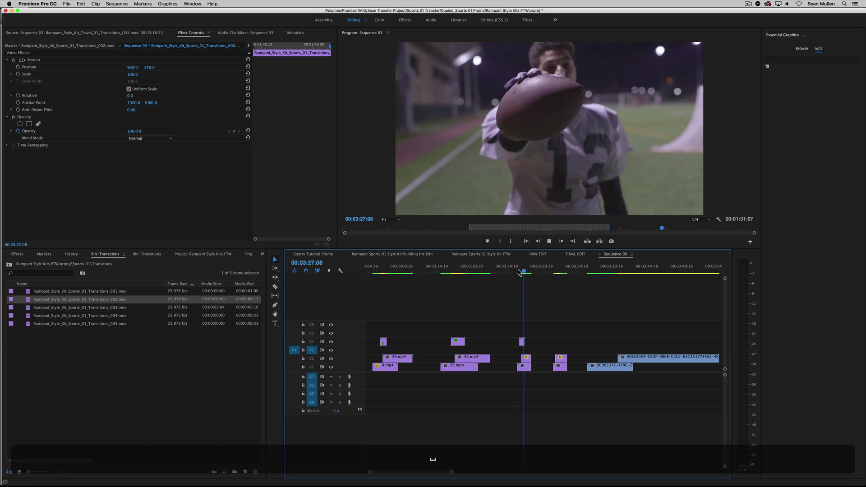
left_click(519, 272)
left_click(519, 272)
left_click(520, 271)
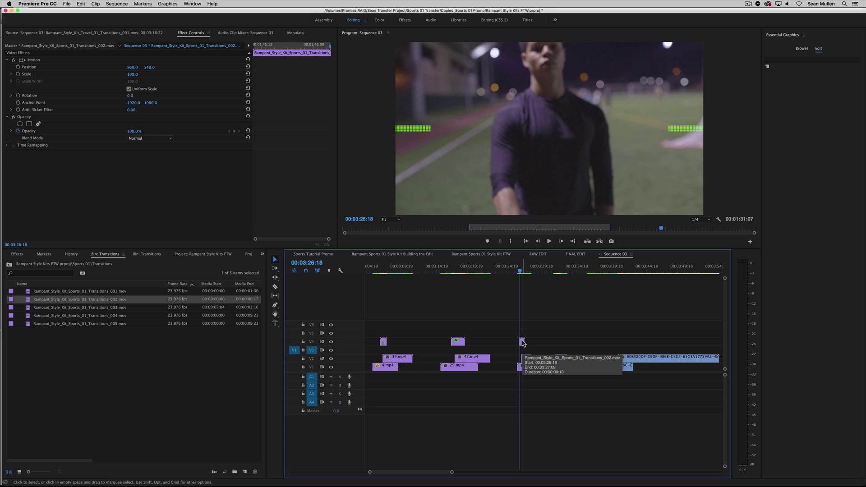
left_click_drag(521, 273, 522, 273)
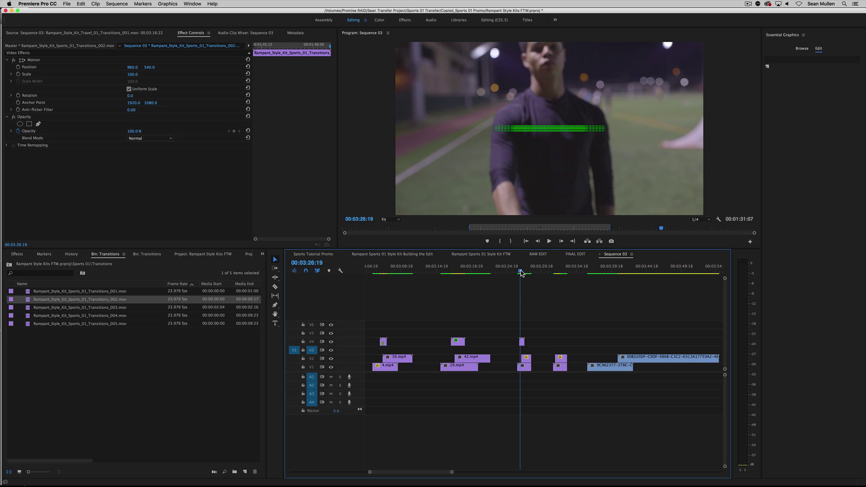
key("Right")
key("Left")
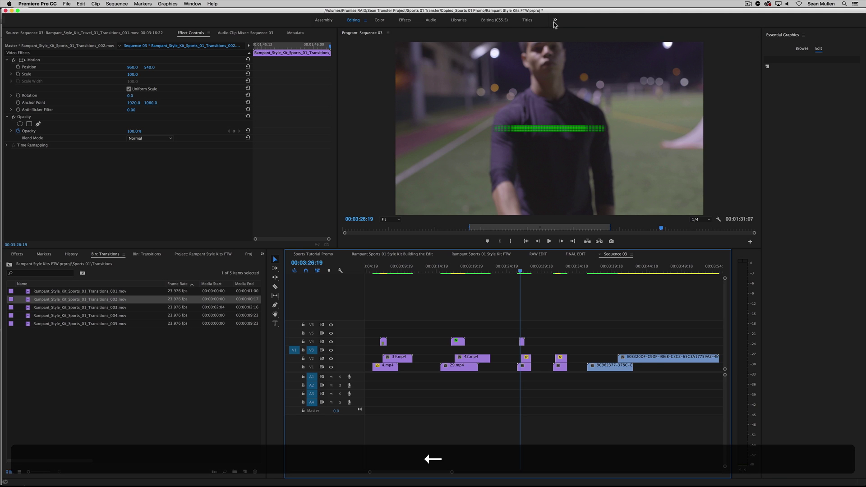
Step: Set the new Sports transition's blend mode to Screen and move the playhead back to its start
left_click(550, 342)
left_click(522, 342)
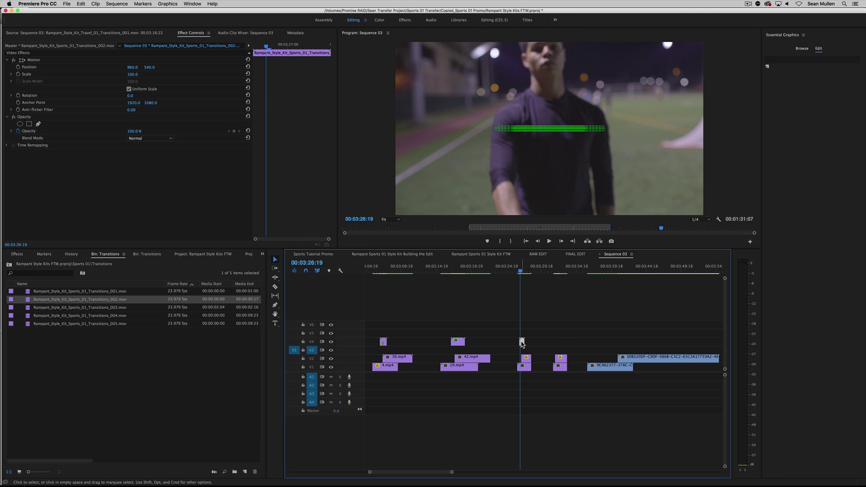
key("shift+5")
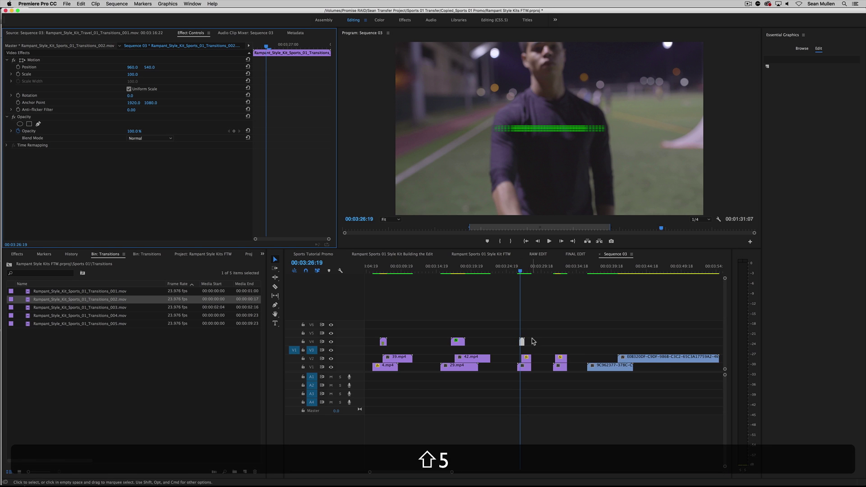
left_click(166, 140)
left_click(167, 203)
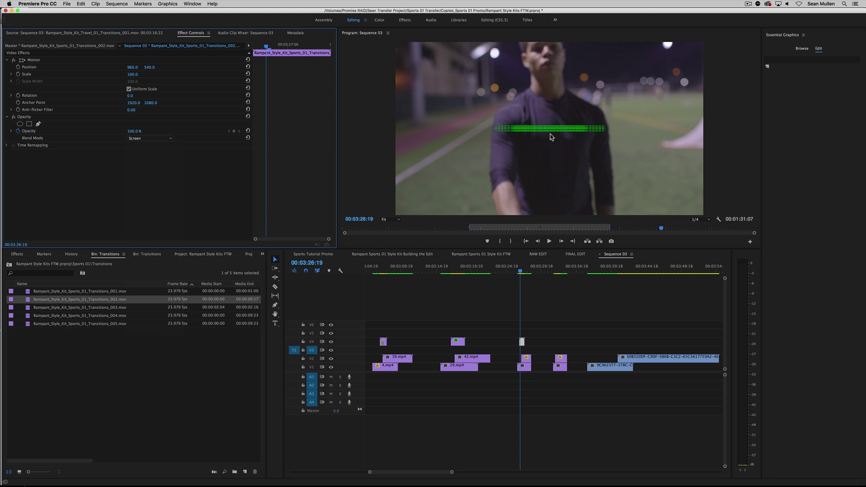
left_click(519, 268)
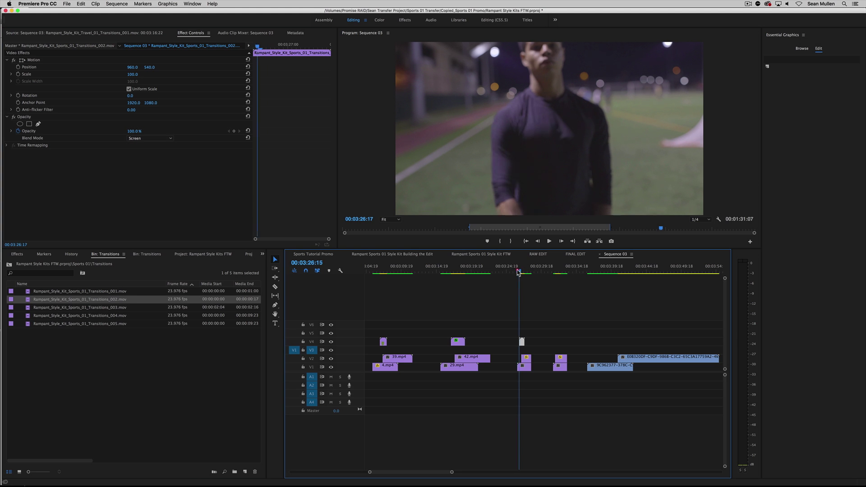
Step: Try the Overlay blend mode on the Sports transition over the football cut and preview it
key("space")
left_click_drag(517, 270, 521, 272)
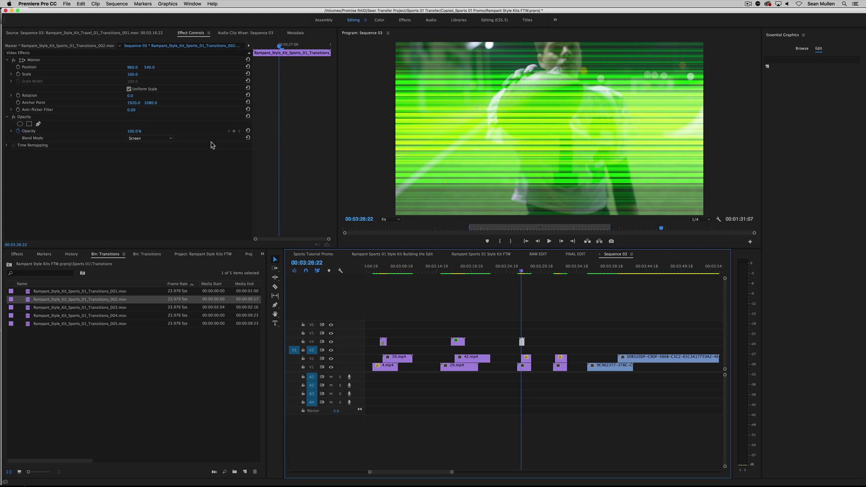
left_click(168, 139)
left_click(167, 233)
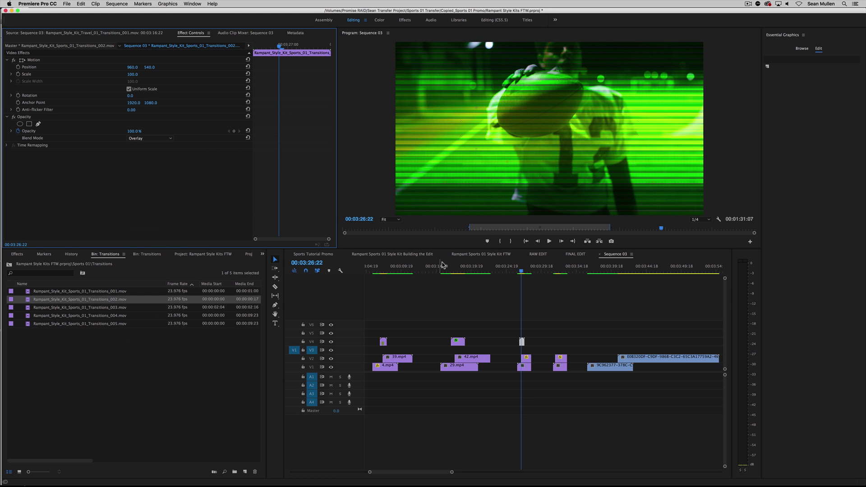
left_click(521, 269)
key("space")
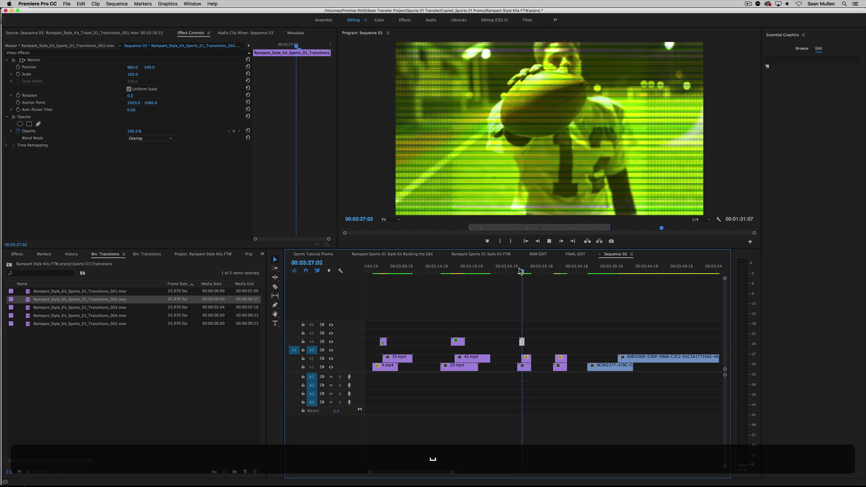
left_click(521, 270)
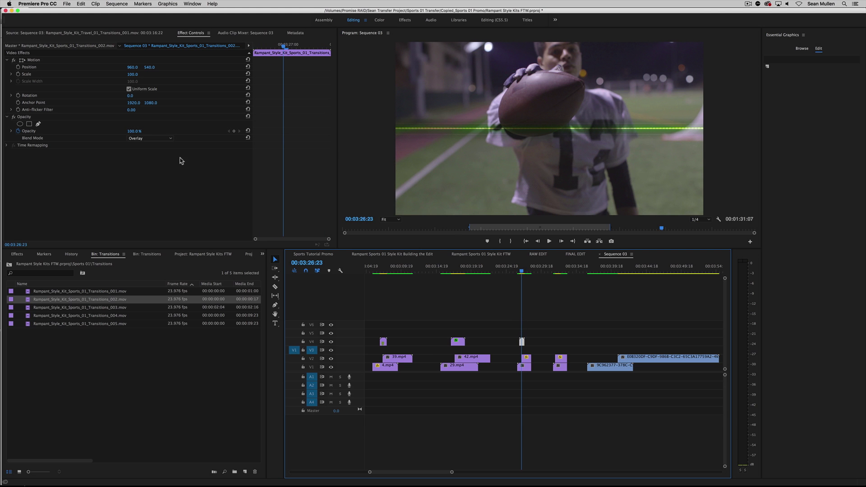
Step: Try the Multiply blend mode on the Sports transition, then play it and inspect the frame at 00:03:27:02
left_click(151, 138)
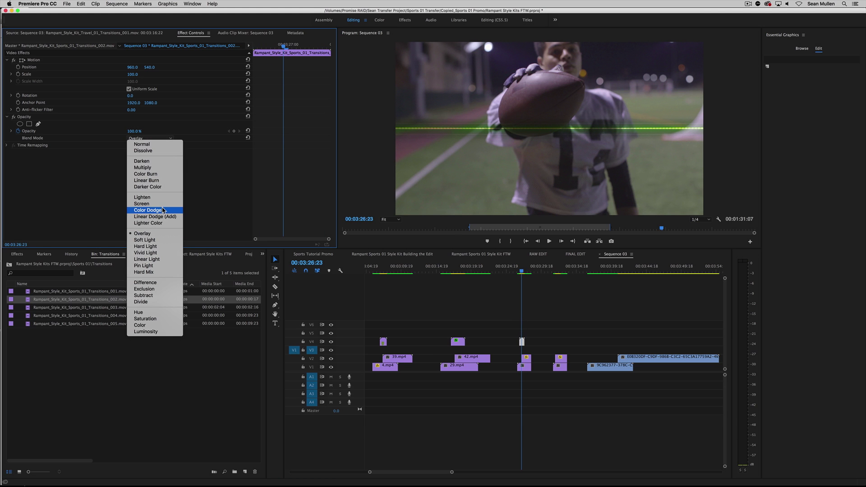
left_click(153, 168)
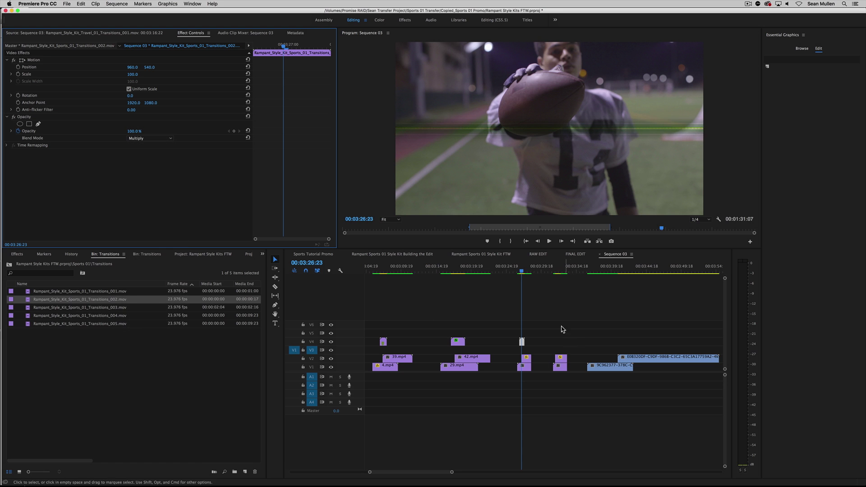
left_click(520, 271)
key("space")
key("space")
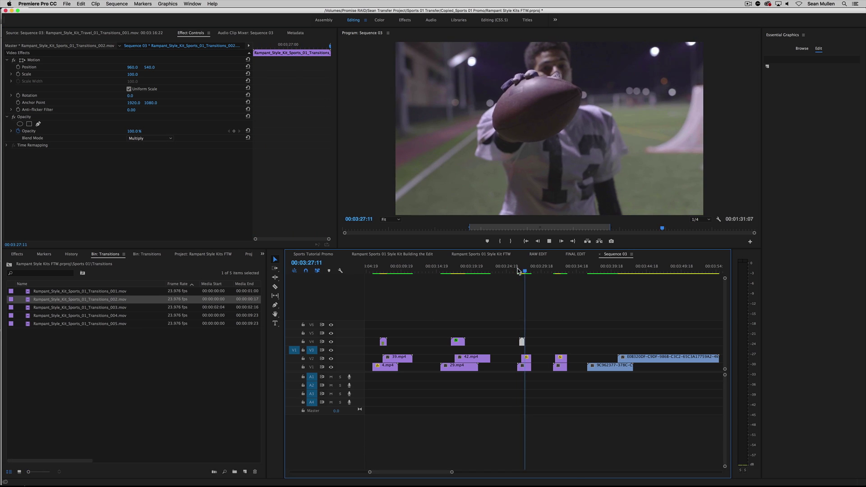
key("Right")
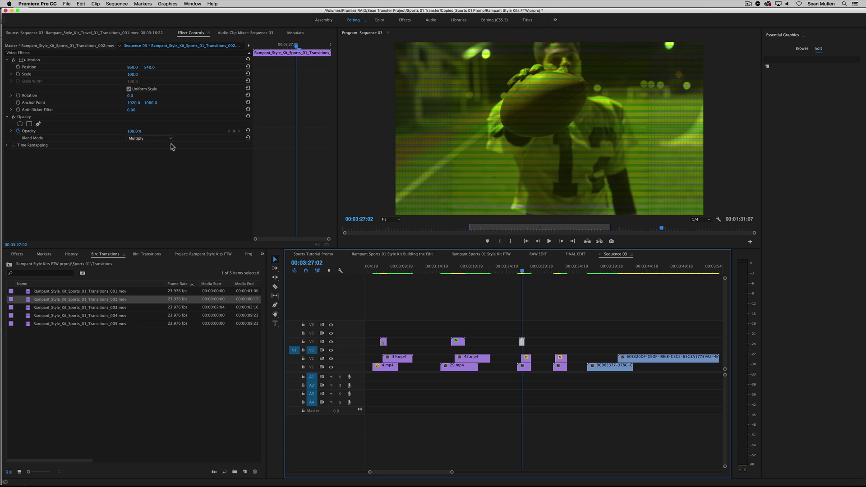
Step: Set the Sports transition's blend mode back to Screen and replay the football cut
left_click(158, 139)
key("Return")
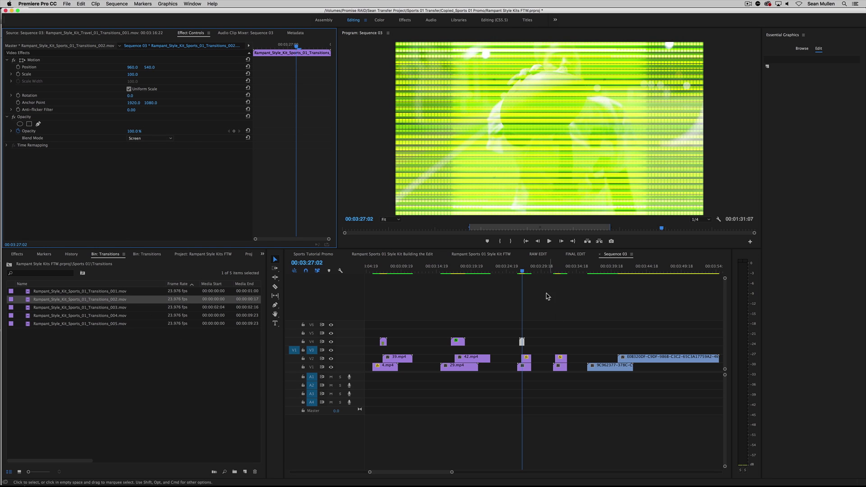
left_click(516, 270)
key("space")
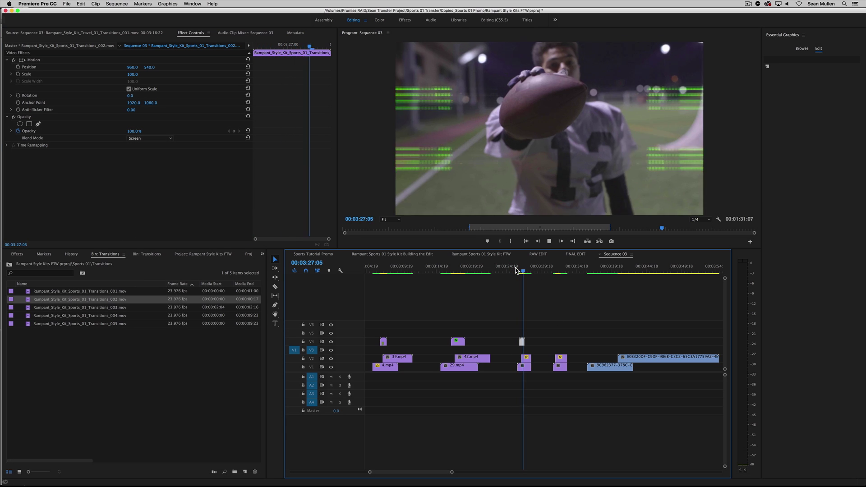
key("space")
left_click_drag(515, 270, 517, 269)
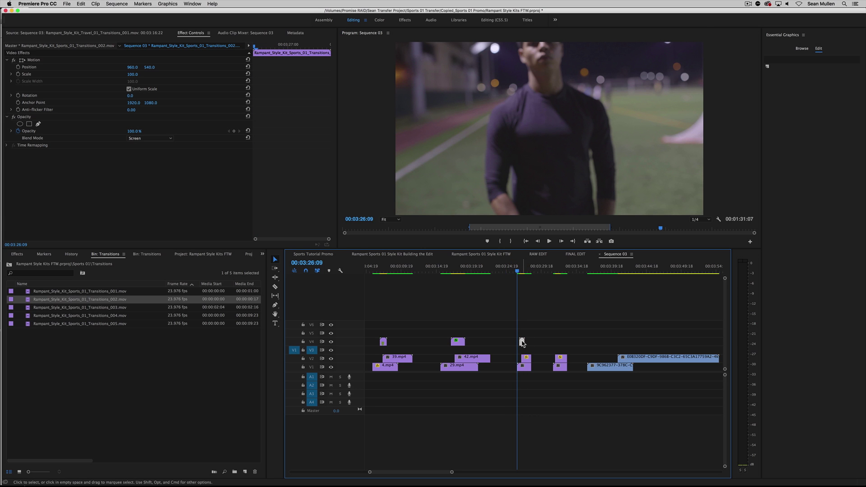
Step: Open the V4 Sports transition in the Source monitor and set its In point at 00:00:00:04
double_click(522, 342)
left_click_drag(100, 230, 81, 231)
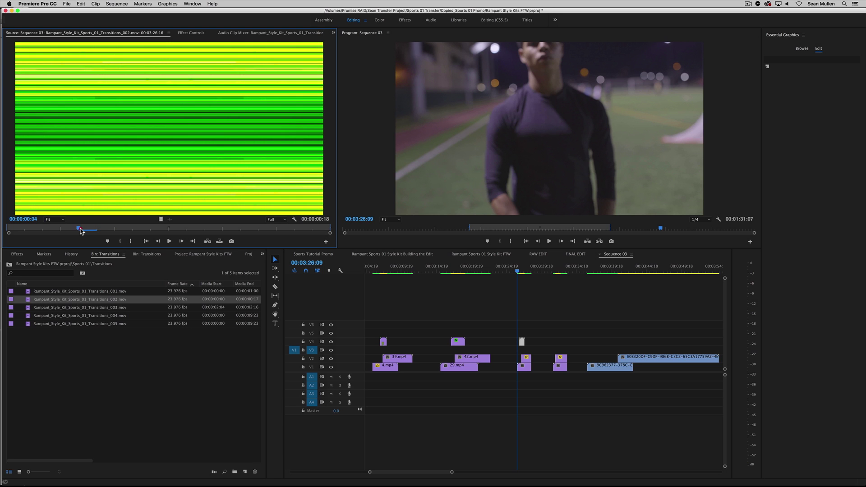
left_click(122, 242)
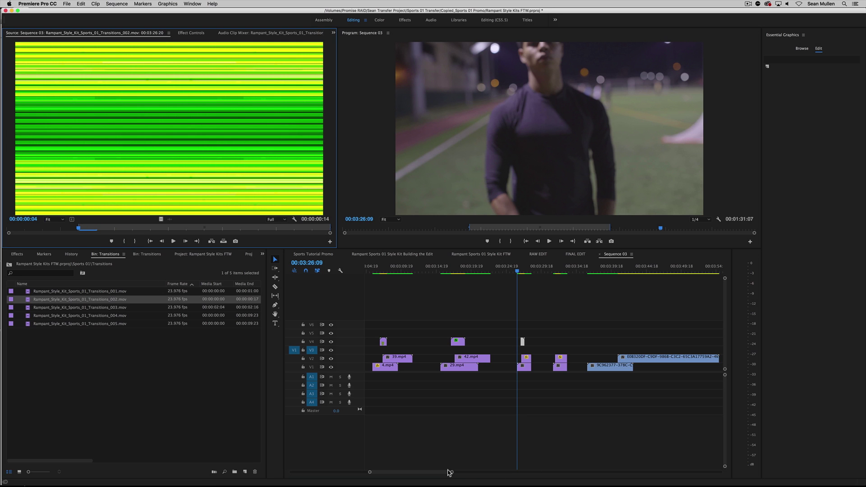
Step: Move the trimmed Sports transition on V4 so it starts at the football cut where 45.mp4 begins, and play it
left_click(508, 436)
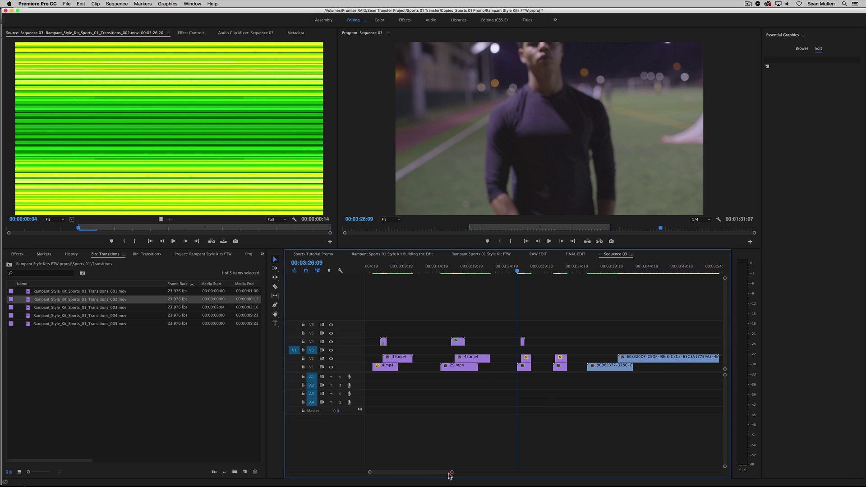
left_click_drag(450, 473, 418, 472)
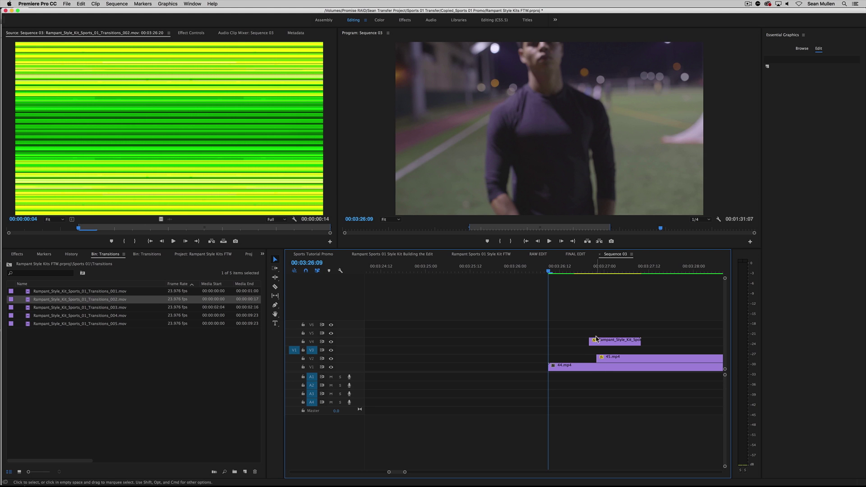
left_click_drag(601, 344, 608, 345)
left_click_drag(596, 267, 589, 269)
key("super")
key("space")
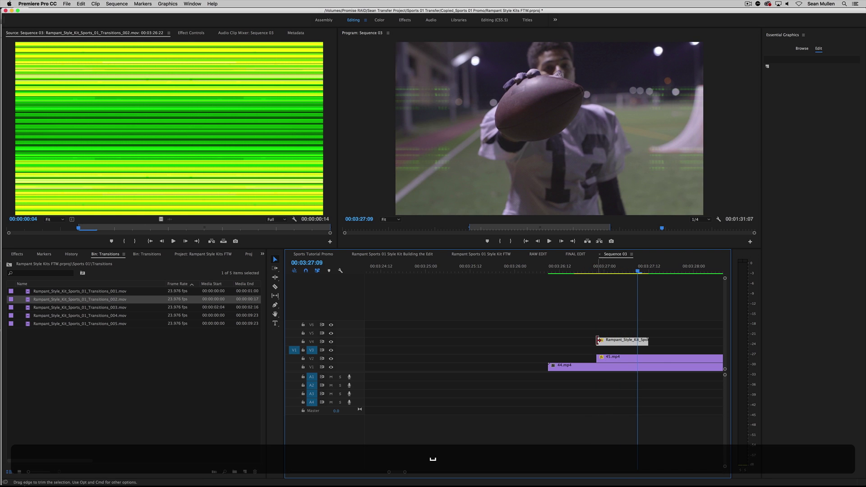
Step: Extend the start of the Sports transition back to 00:03:26:18, before the football cut, and replay it
left_click_drag(597, 341, 582, 343)
left_click(574, 270)
key("space")
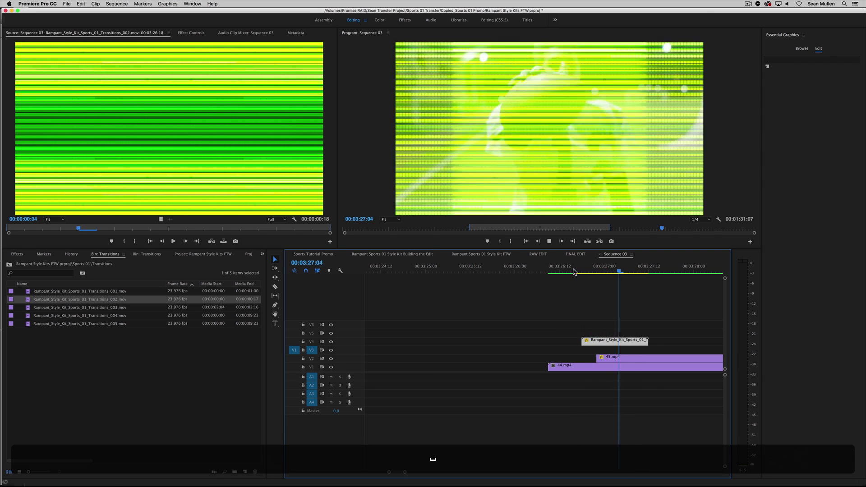
key("space")
left_click_drag(405, 472, 409, 474)
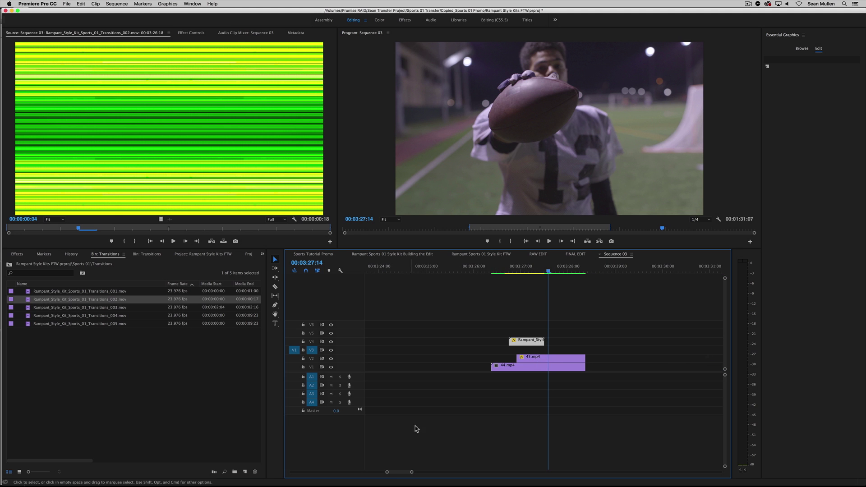
left_click_drag(493, 271, 519, 272)
key("space")
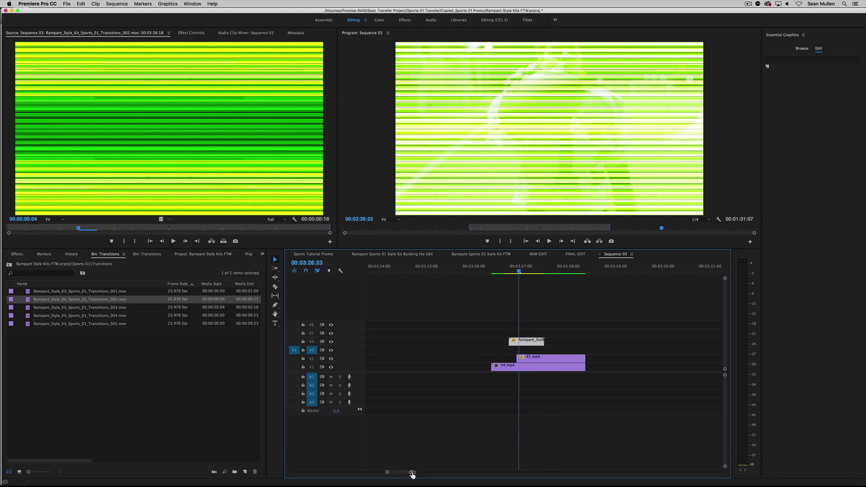
Step: Play the second, bare football cut and return the playhead to its start at 00:03:31:13
left_click_drag(412, 474, 432, 473)
left_click(616, 272)
key("space")
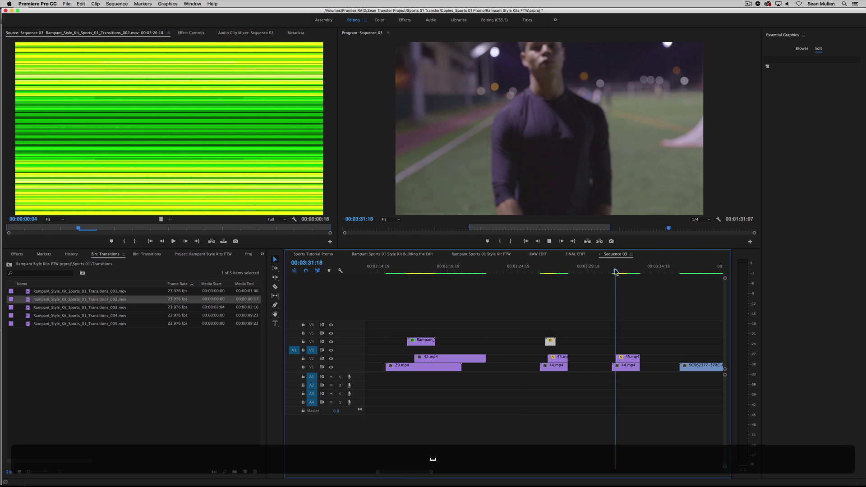
left_click(612, 271)
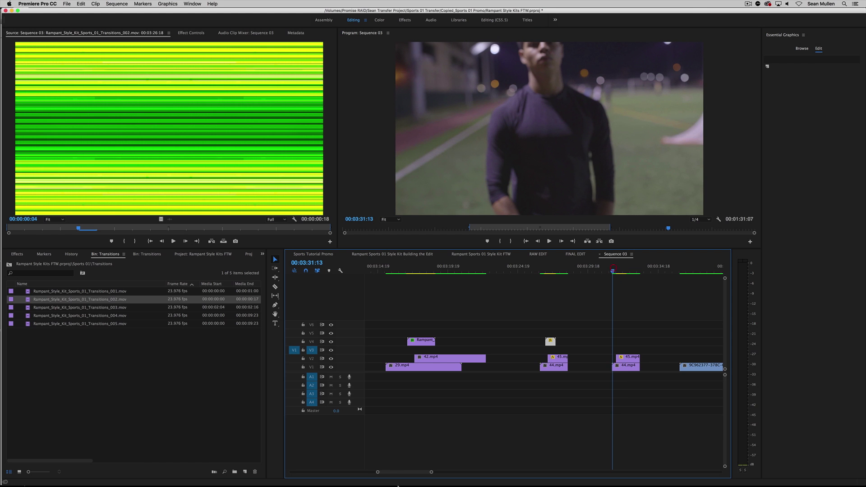
Step: Go to the football cut near 00:01:51 in the earlier section and play its transition on V6
left_click_drag(404, 474, 369, 466)
left_click_drag(495, 270, 496, 269)
key("space")
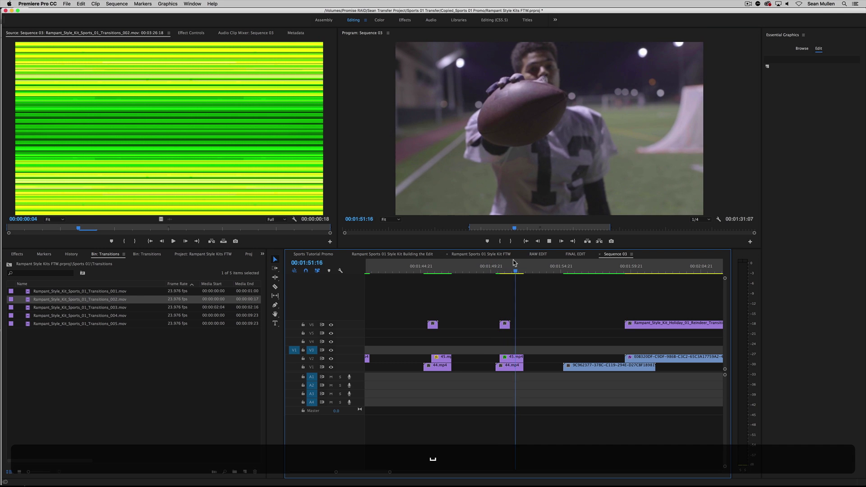
key("space")
key("space")
key("space")
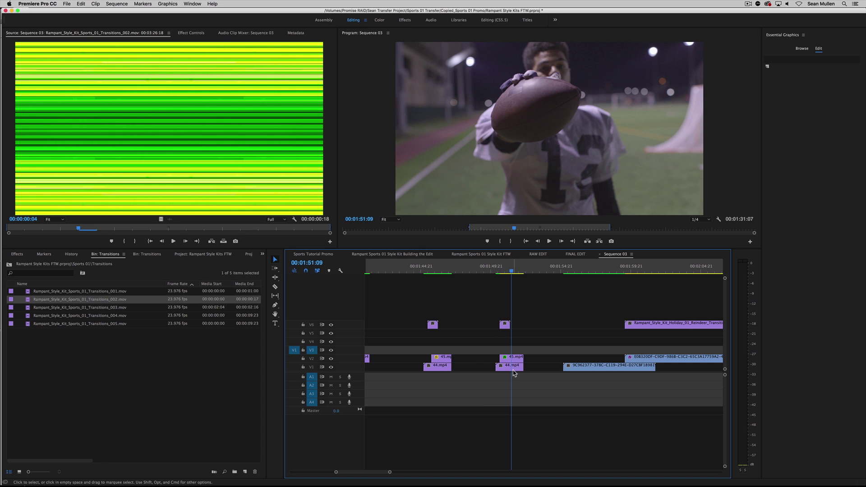
Step: Copy the V4 Sports transition from the first football cut to the bare one, aligned with the start of its 44.mp4 clip
left_click_drag(367, 473, 441, 473)
left_click(586, 270)
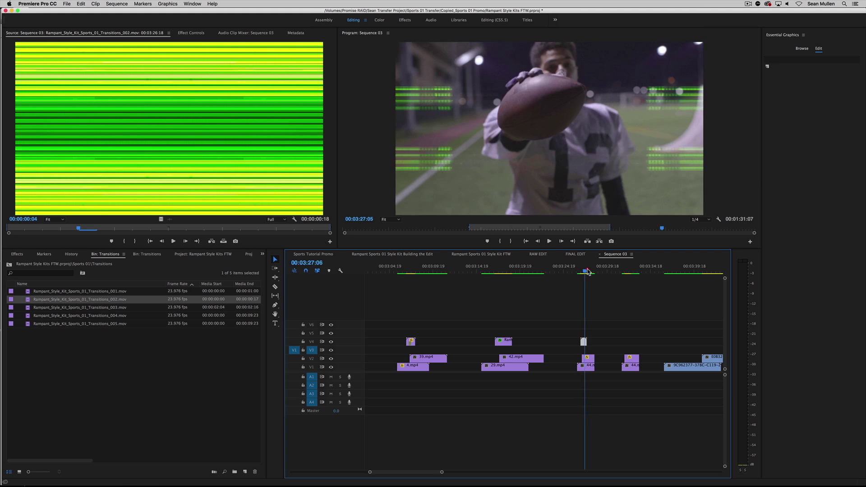
left_click_drag(587, 271, 624, 274)
scroll(406, 472, "down", 5)
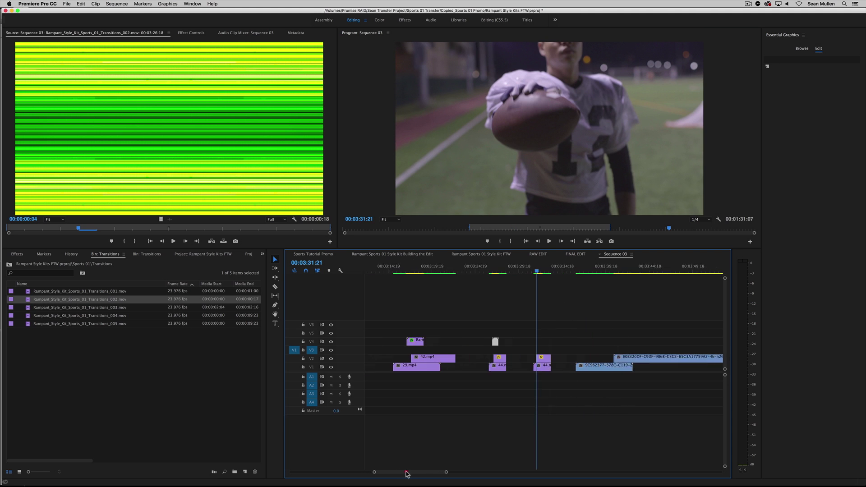
left_click_drag(446, 473, 423, 473)
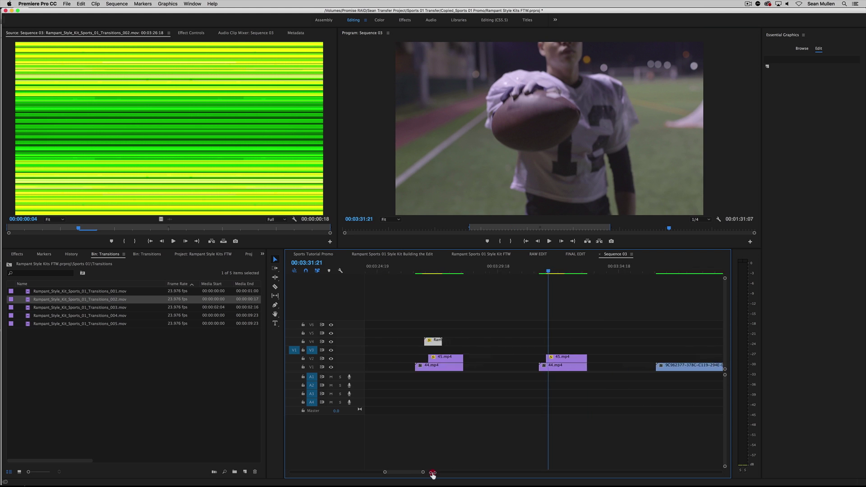
left_click_drag(430, 269, 434, 269)
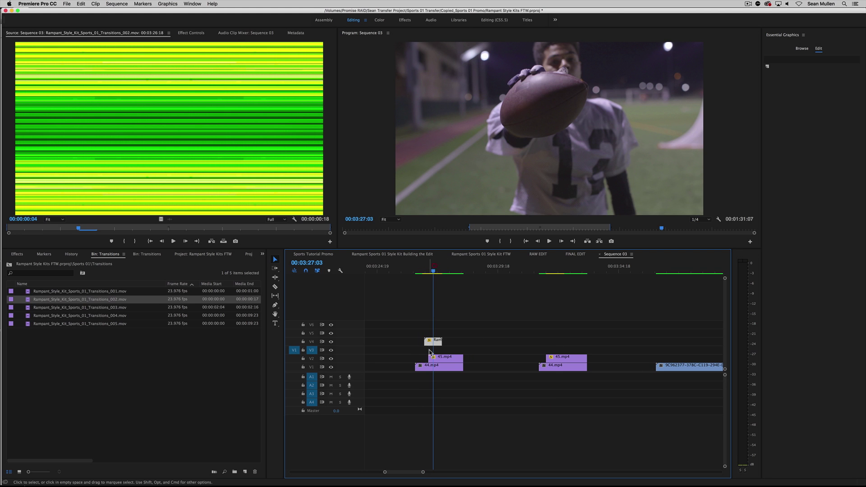
left_click_drag(432, 344, 548, 343)
Step: Play the second football cut with the copied Sports transition and check its timing around 00:03:31:19
left_click(540, 270)
key("space")
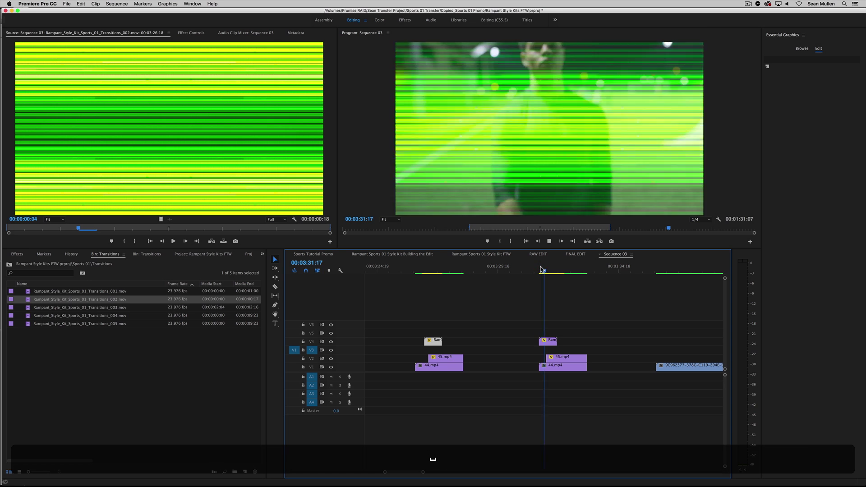
left_click(541, 269)
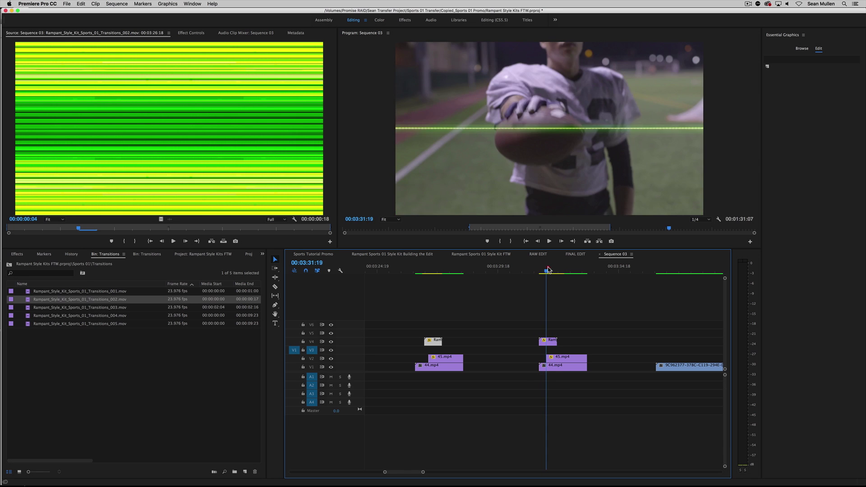
left_click(532, 269)
key("space")
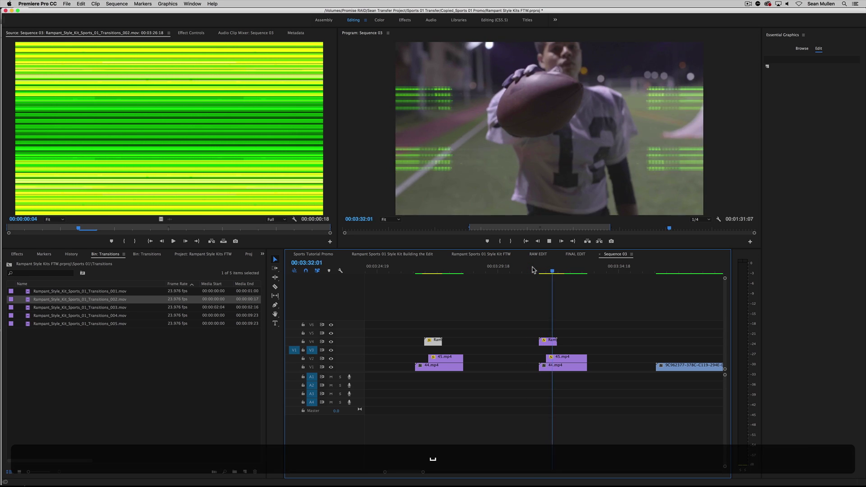
Step: Move the copied Sports transition to start at 00:03:31:18 and replay the second football cut
left_click(541, 270)
left_click(544, 271)
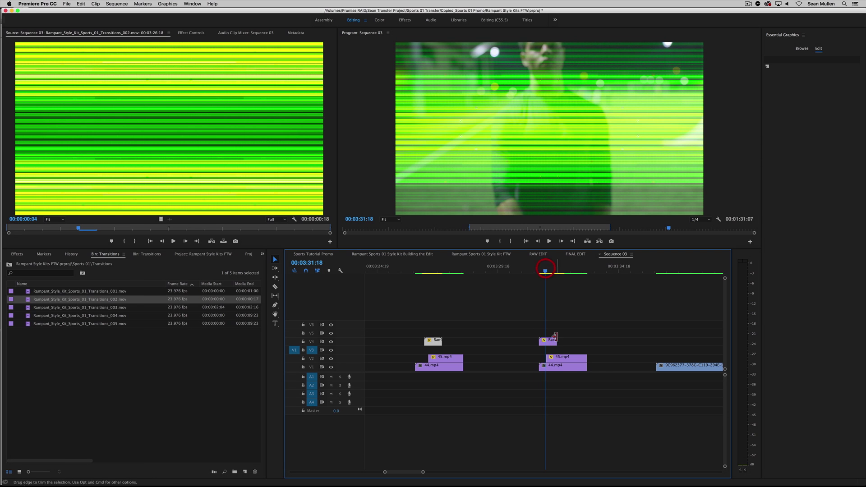
left_click(550, 342)
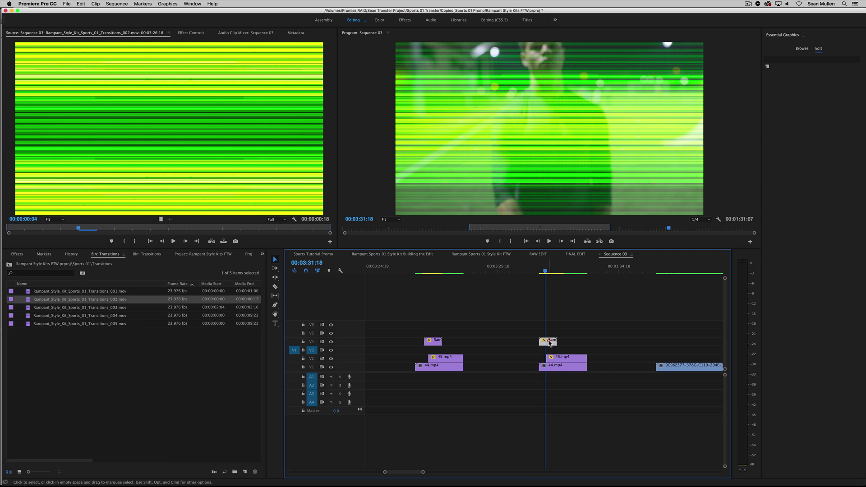
left_click_drag(550, 342, 556, 342)
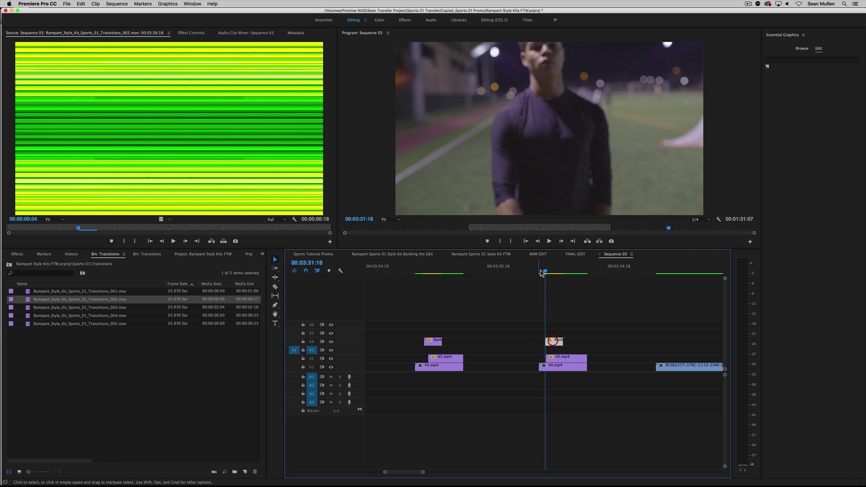
key("space")
left_click(550, 272)
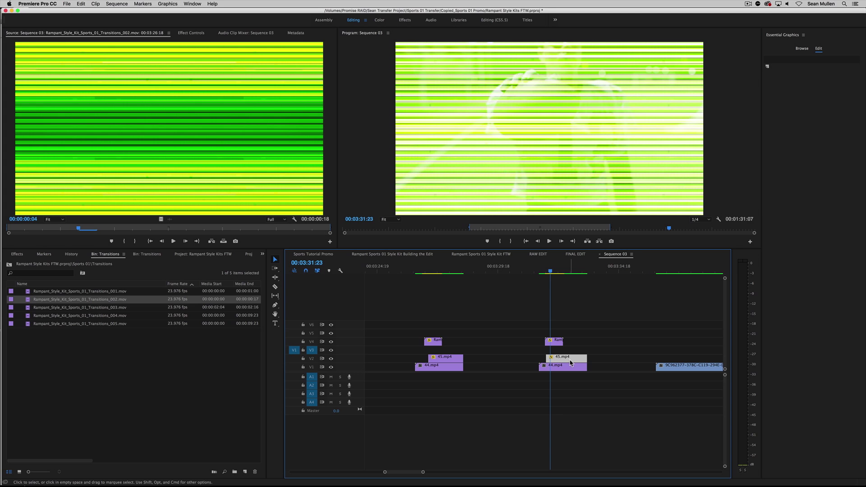
Step: Find the Track Matte Key effect by searching for "track matte" and apply it to the V2 45.mp4 clip at the second football cut
left_click(262, 255)
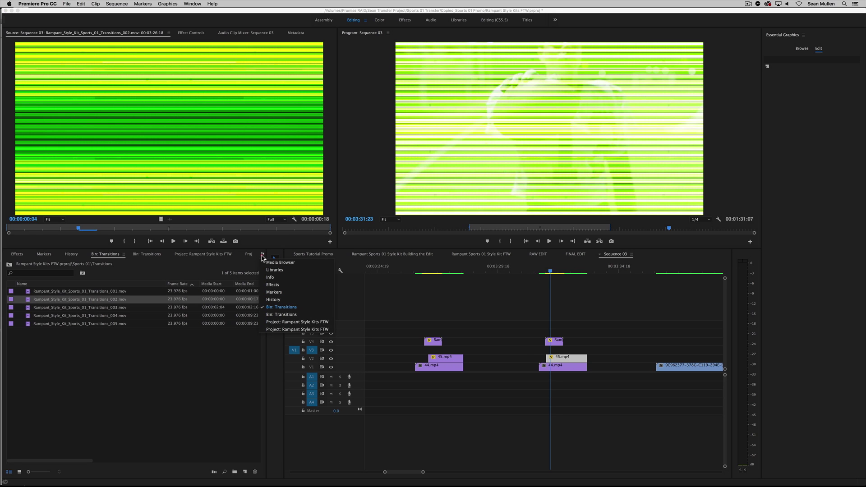
left_click(272, 285)
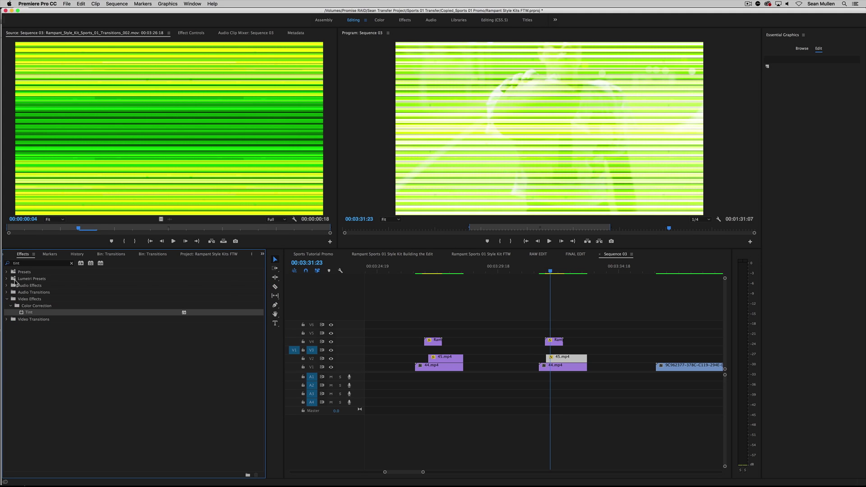
left_click(70, 263)
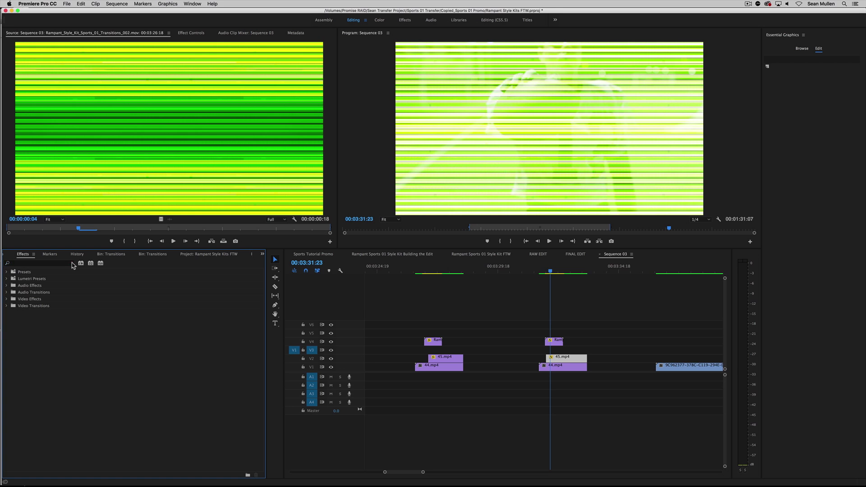
left_click(25, 264)
type("trac")
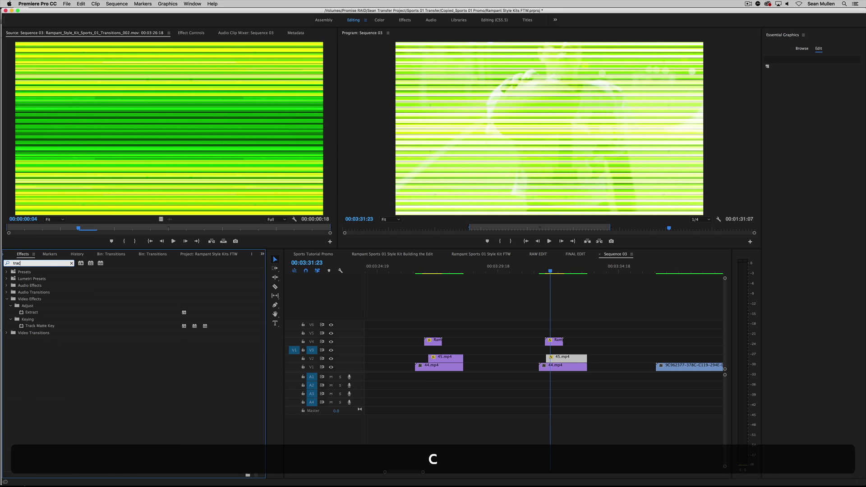
type("k matte")
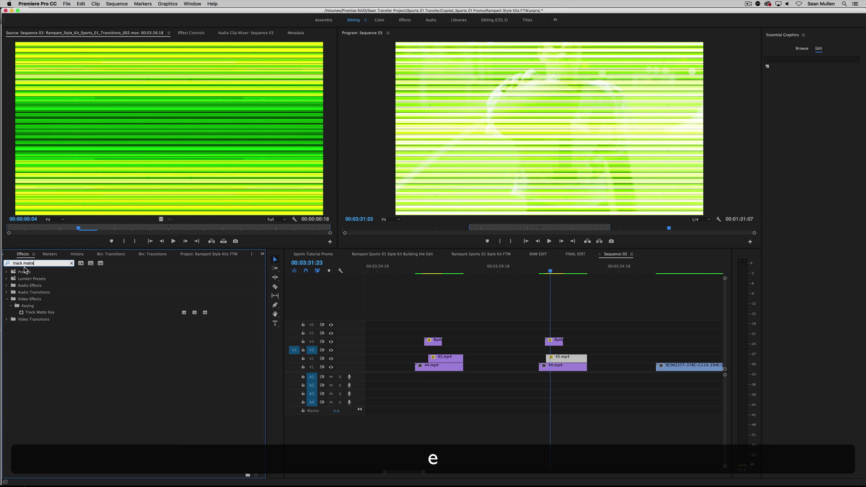
left_click_drag(33, 313, 552, 358)
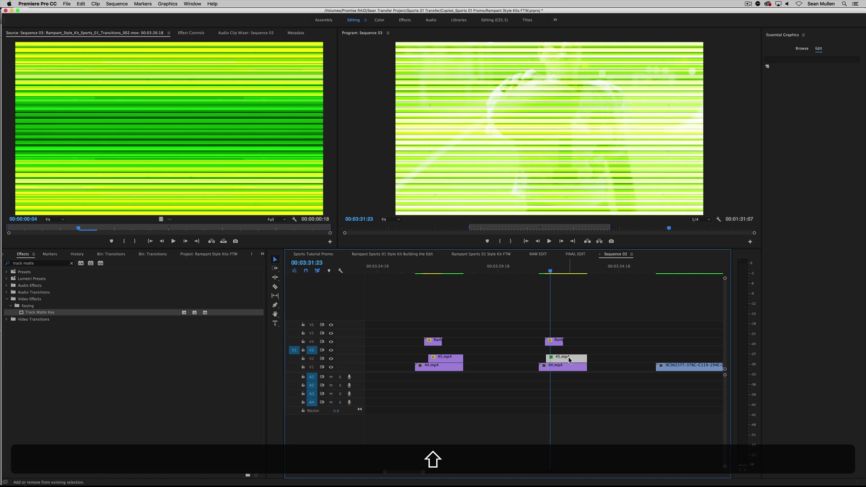
Step: Set the Track Matte Key's matte on the second 45.mp4 clip to Video 4, the track holding its Sports transition
key("shift+5")
left_click(27, 153)
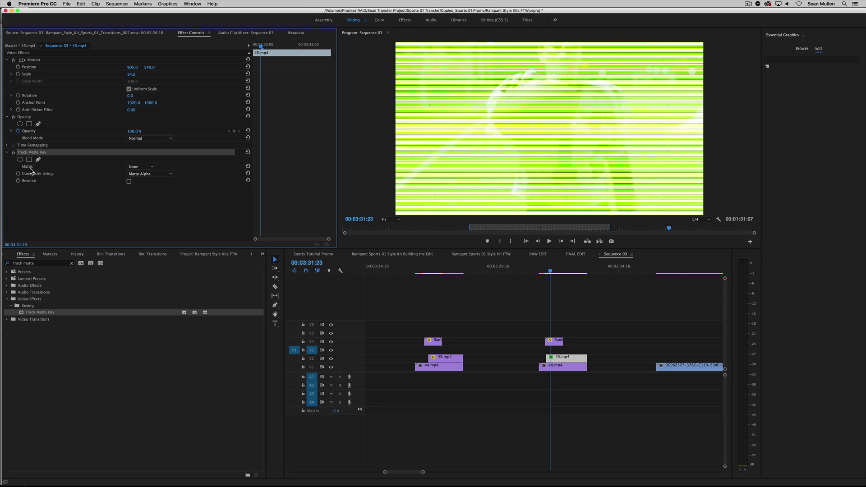
left_click(30, 167)
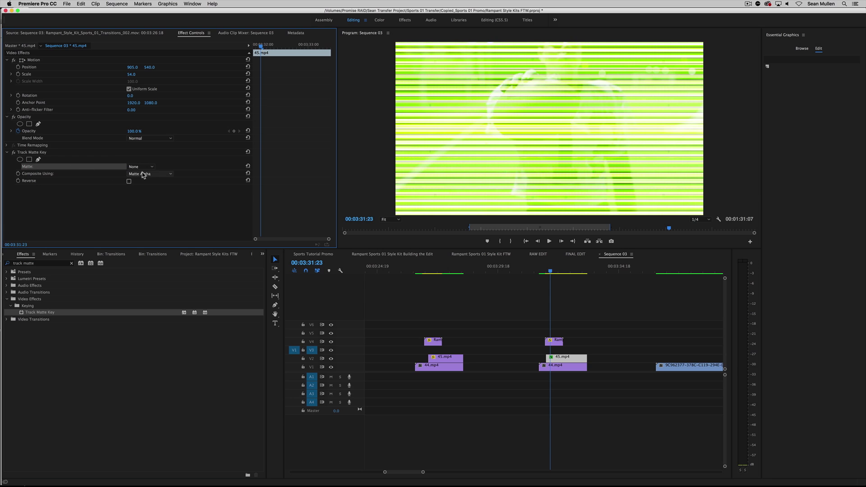
left_click(569, 359)
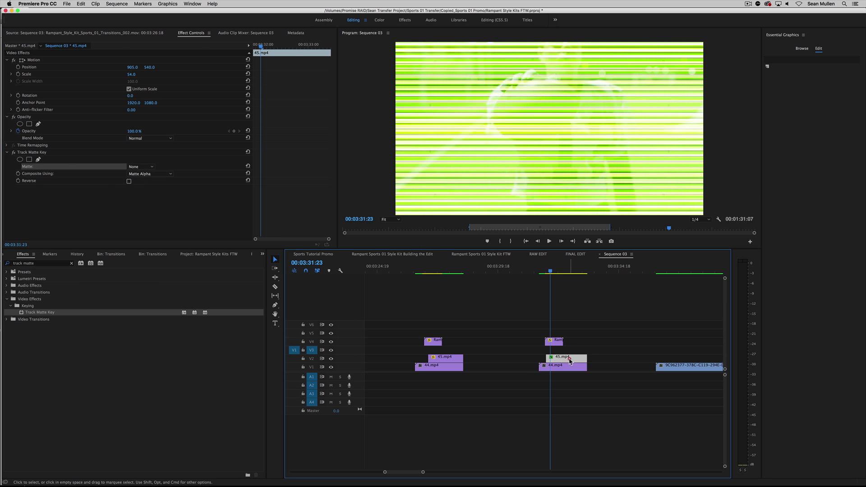
left_click(559, 340)
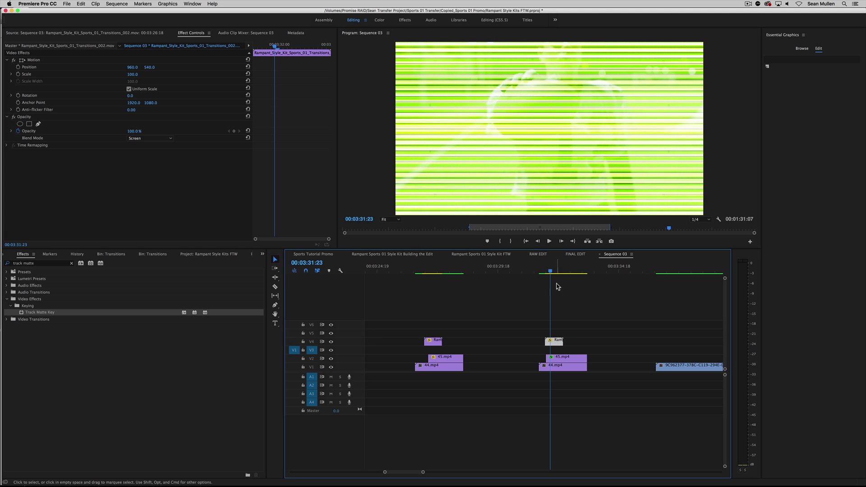
left_click(575, 354)
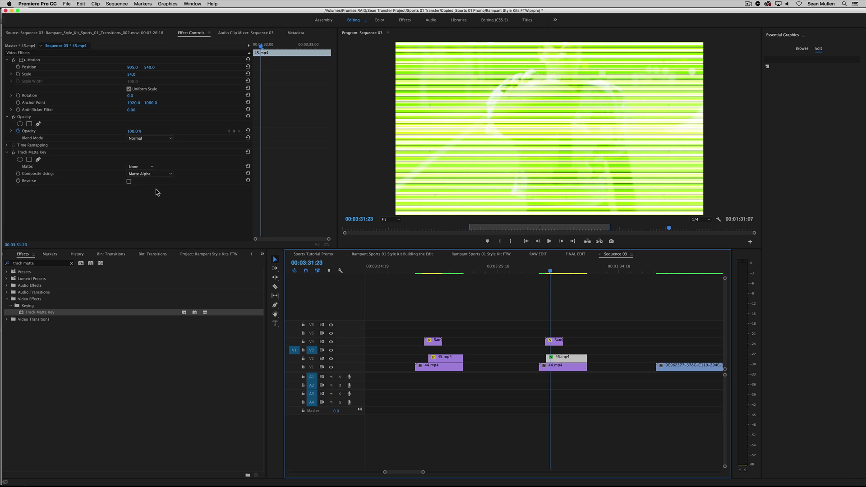
left_click(140, 167)
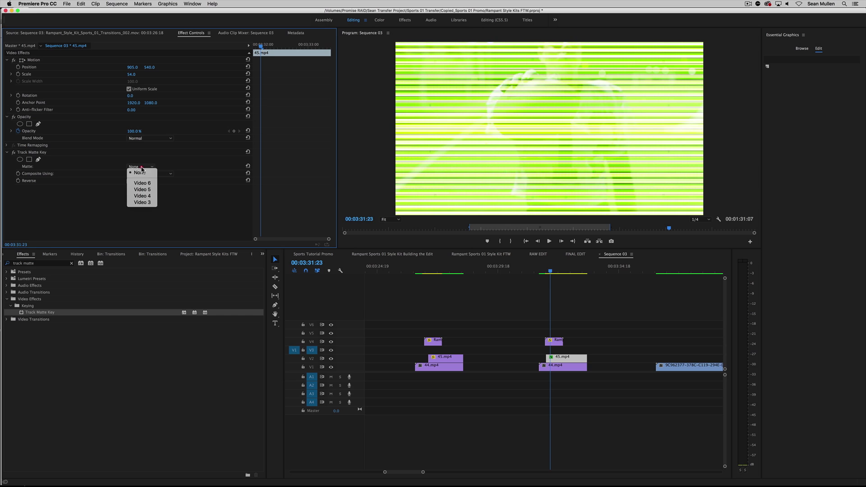
left_click(155, 199)
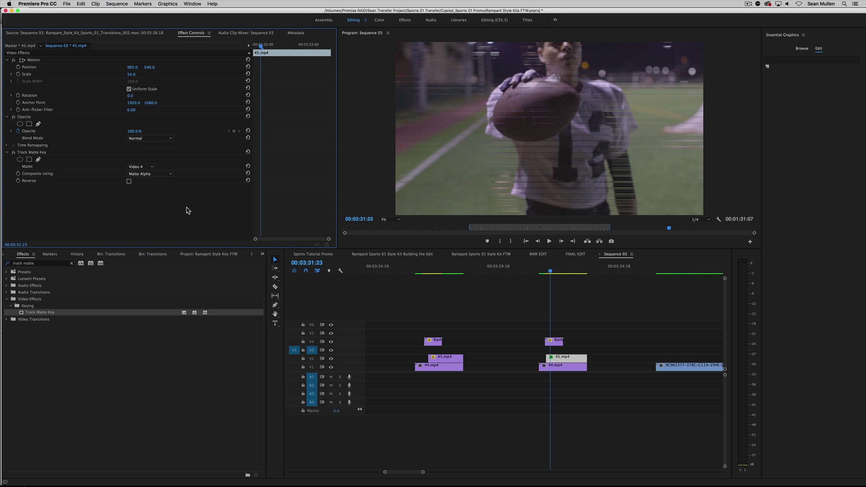
Step: Play the second football cut to review the track matte transition
left_click(544, 268)
key("space")
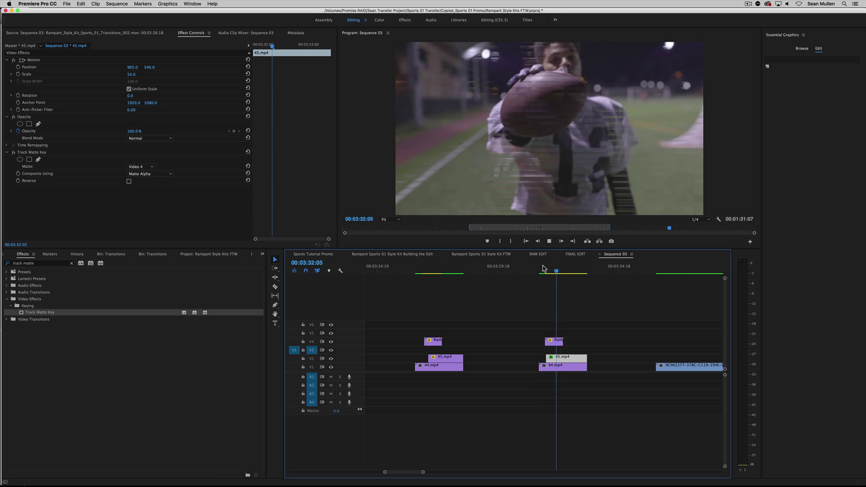
left_click(546, 269)
Step: Disable the V1 44.mp4 clip under the second football cut with the playhead at 00:03:31:23, then select the 45.mp4 clip above it
left_click(550, 269)
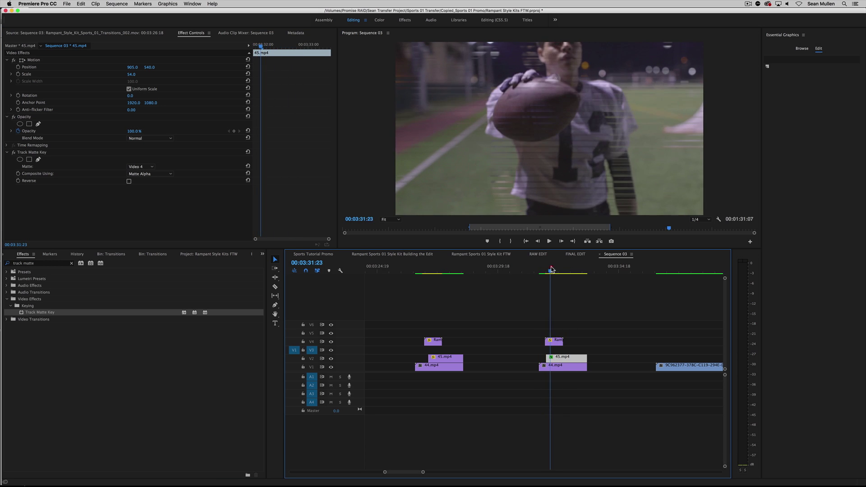
right_click(564, 368)
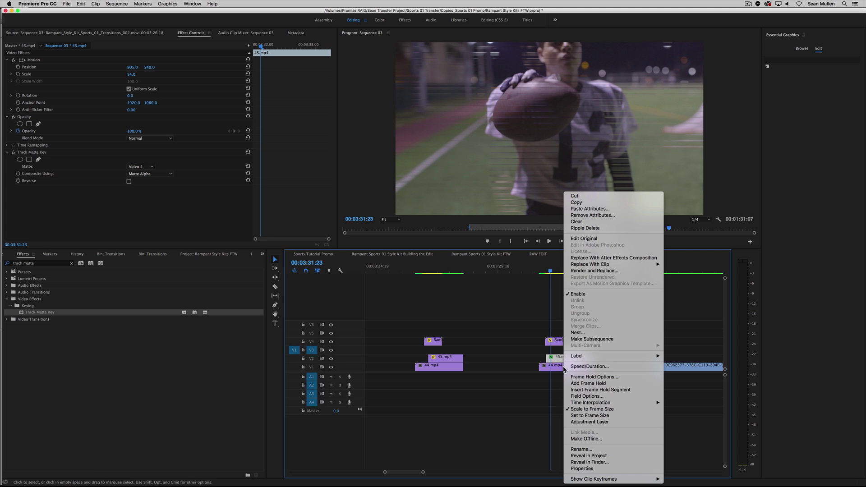
left_click(578, 294)
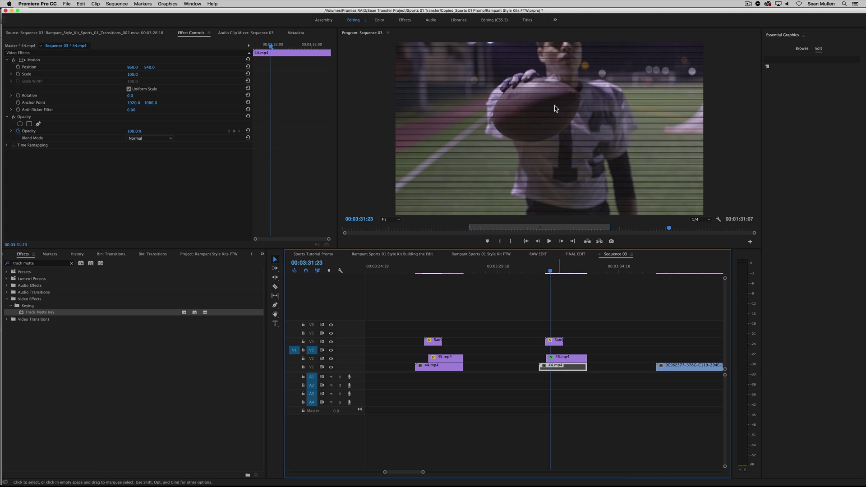
left_click(568, 358)
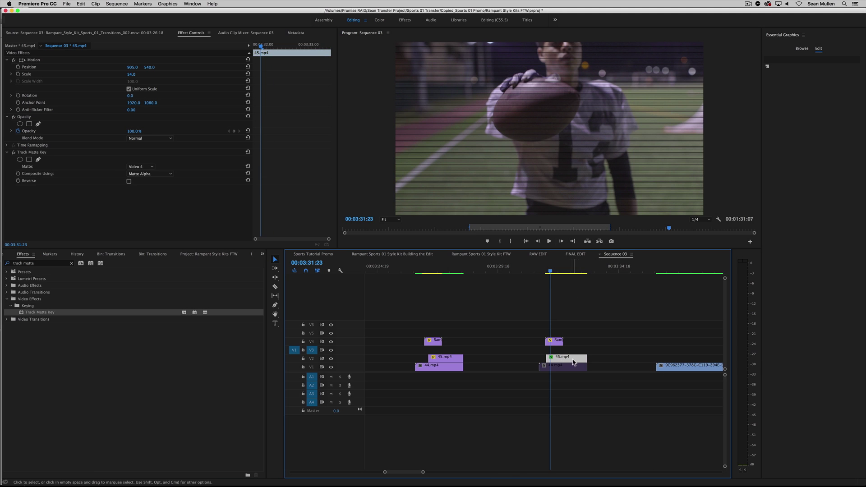
Step: Open the second V4 transition as source, scrub to 00:00:00:03, and play the matted 45.mp4 clip over black from 00:03:31:15
double_click(554, 340)
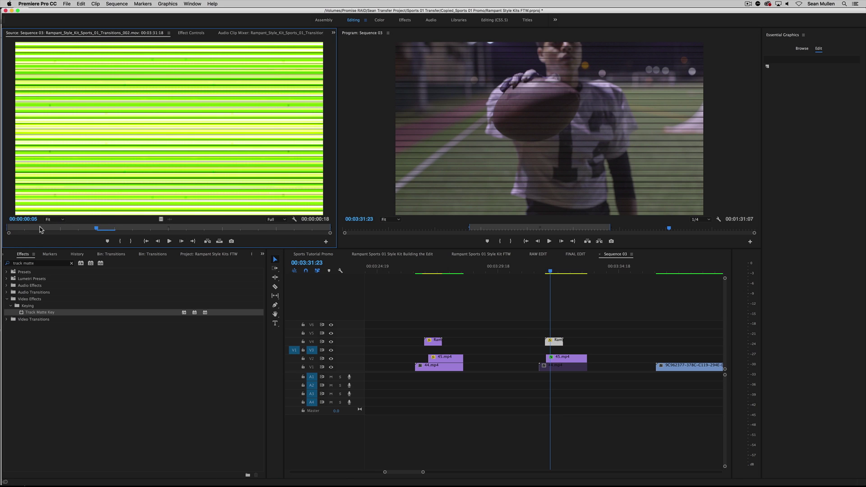
left_click_drag(40, 229, 67, 228)
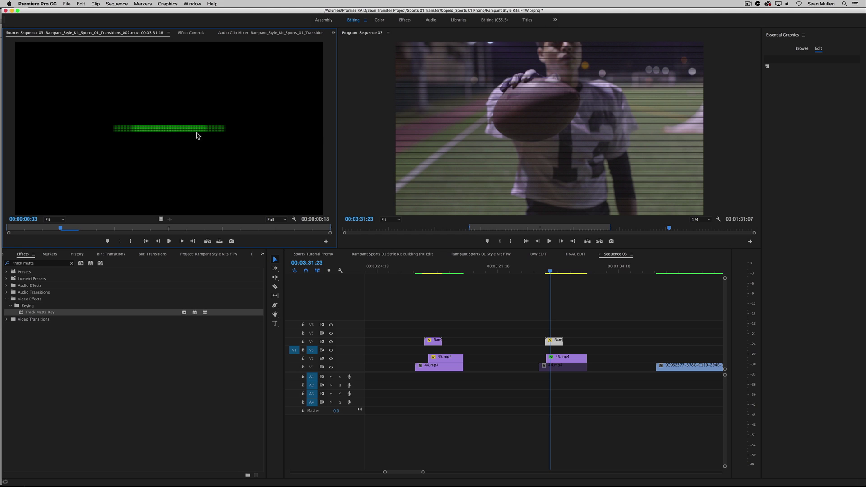
left_click(543, 271)
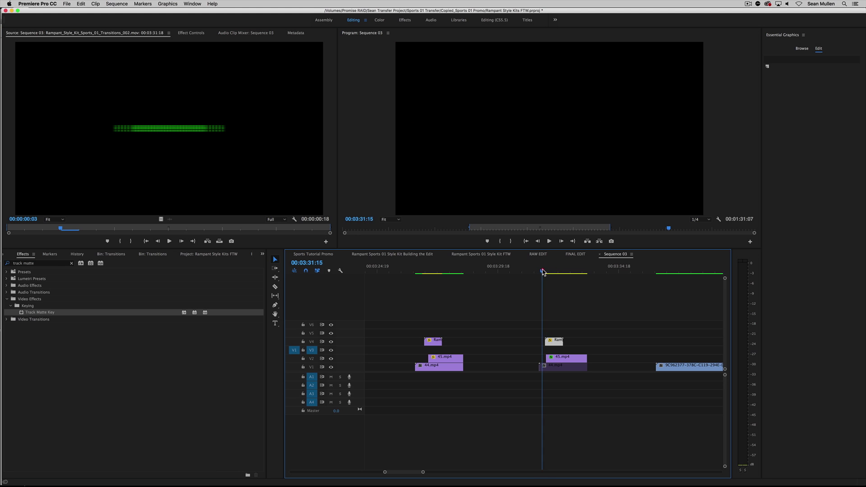
key("space")
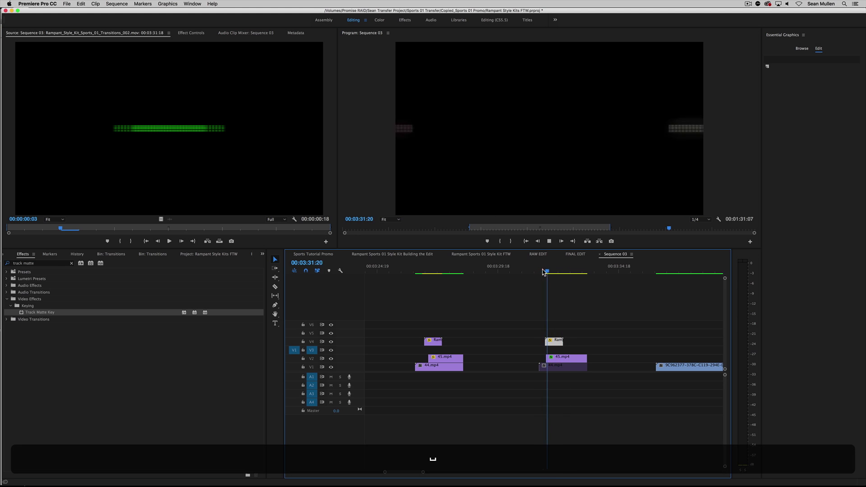
key("space")
Step: Re-enable the V1 44.mp4 clip at the second football cut and play the matted transition from 00:03:31:13
right_click(568, 367)
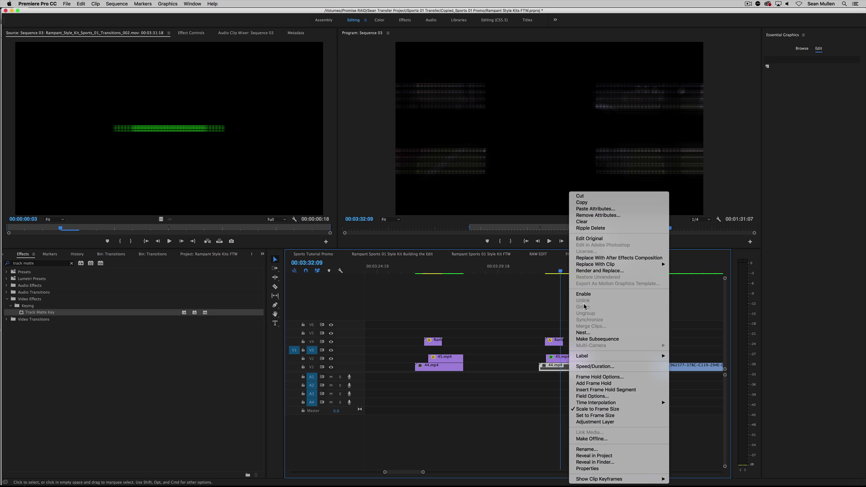
left_click(541, 269)
key("space")
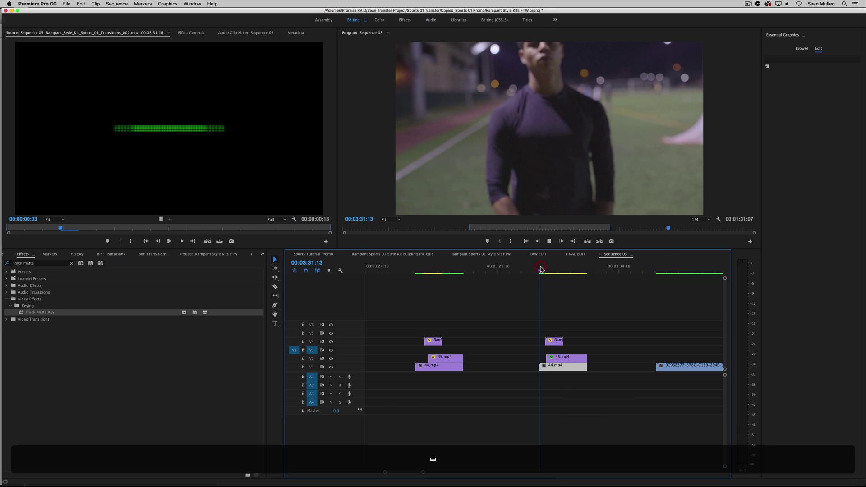
key("space")
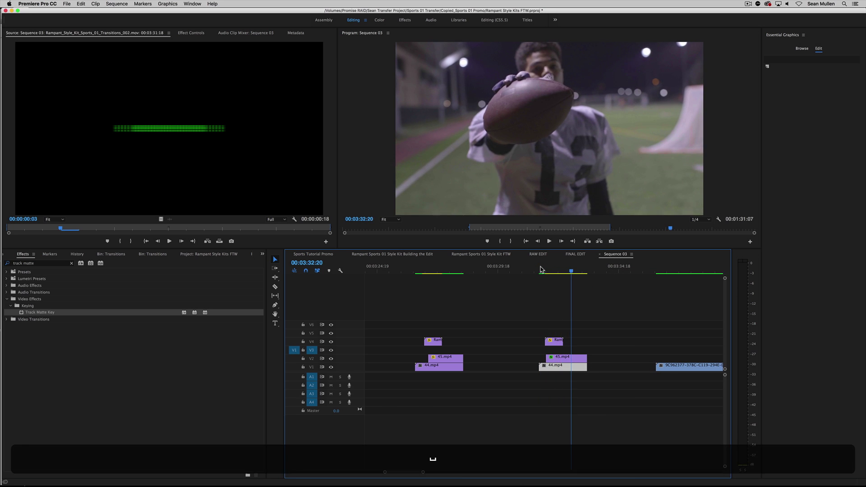
Step: Find the Tint effect and apply it to the V4 Sports transition at the first football cut
left_click_drag(511, 267, 429, 261)
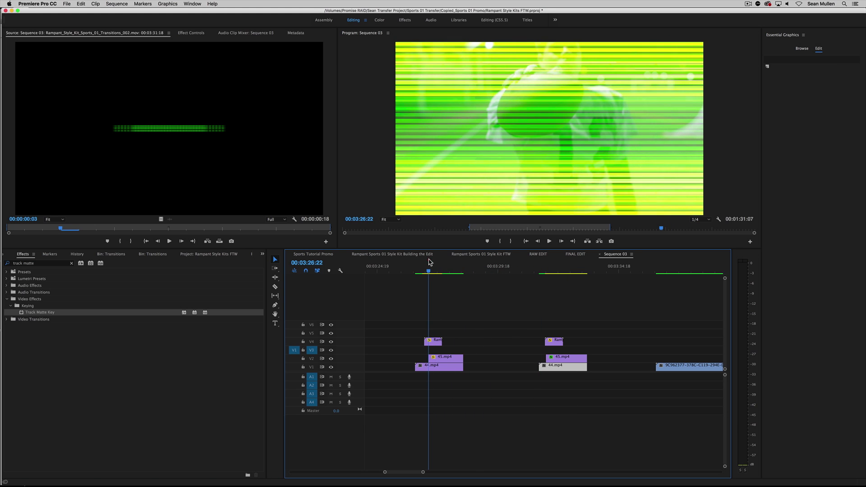
left_click(437, 344)
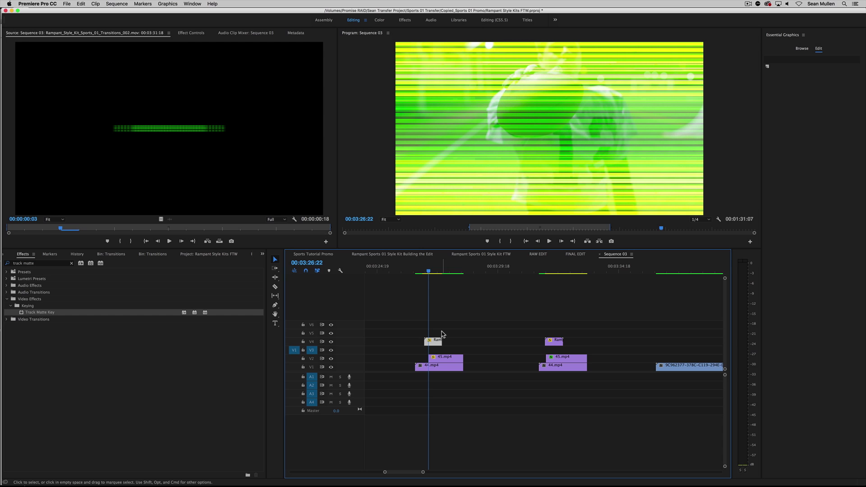
left_click(71, 263)
left_click(57, 265)
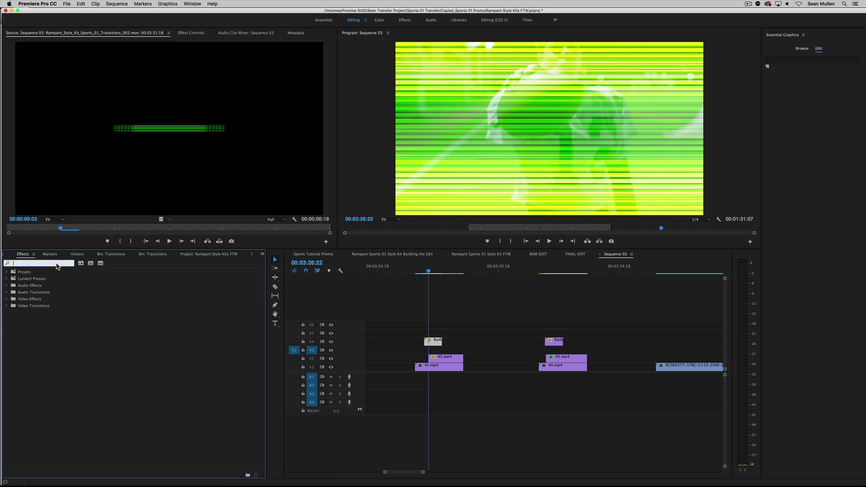
type("tint")
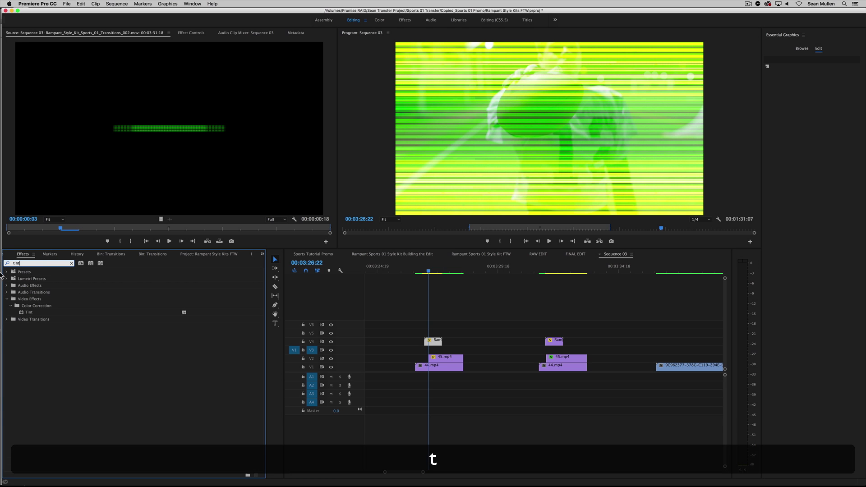
left_click_drag(29, 312, 432, 338)
Step: Set the Tint effect's Map White To color to dark red on the first football cut's transition
left_click(190, 34)
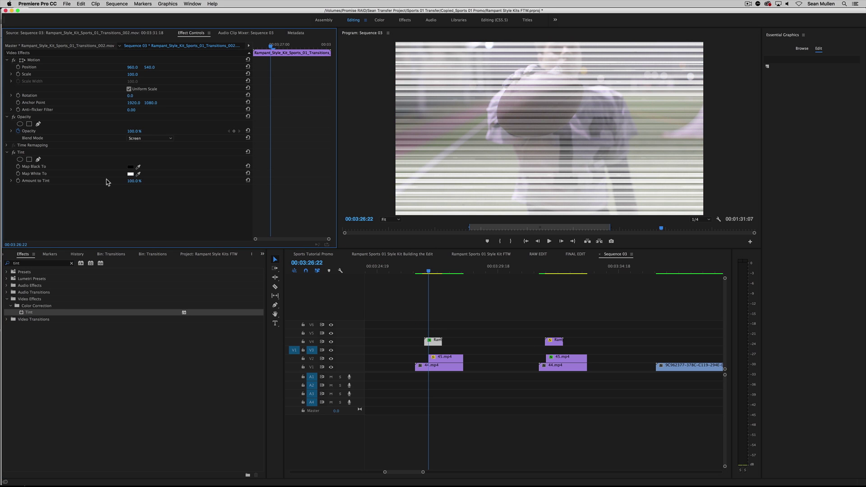
left_click(130, 174)
left_click(432, 186)
left_click(505, 115)
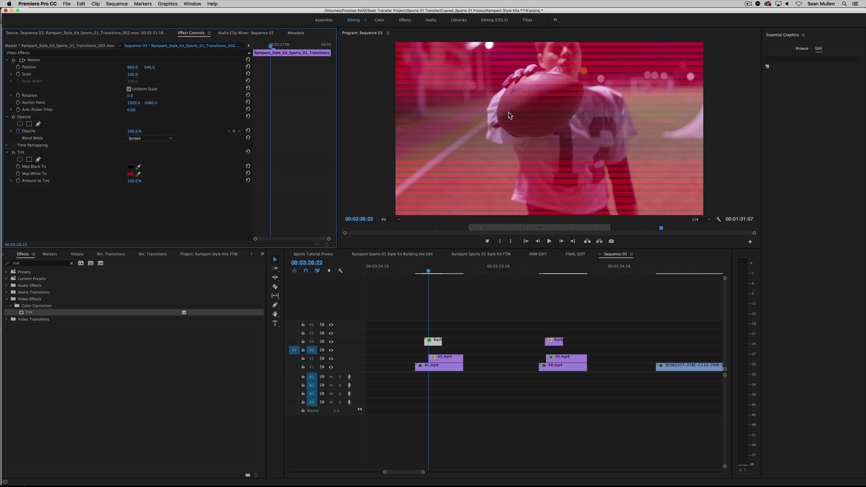
Step: Play the first football cut from about 00:03:26:15 to review the red-tinted transition
left_click(423, 270)
key("space")
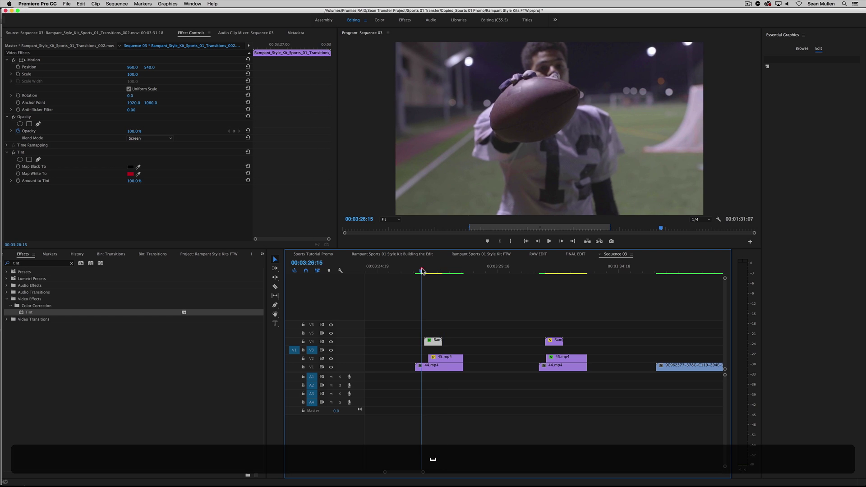
key("space")
Step: With the playhead at 00:03:26:23, set the transition's Amount to Tint to 77% and replay the first football cut
left_click(429, 270)
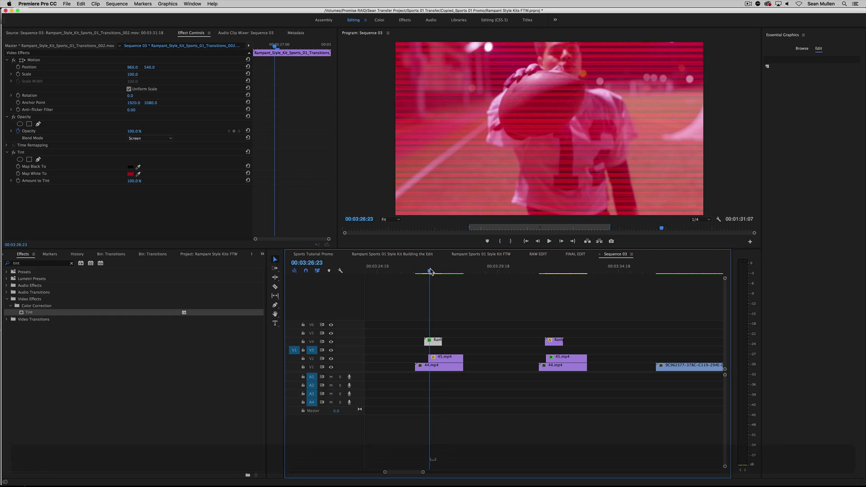
mouse_move(131, 184)
left_mouse_down()
mouse_move(92, 184)
mouse_move(130, 184)
mouse_move(103, 184)
mouse_move(121, 184)
left_mouse_up()
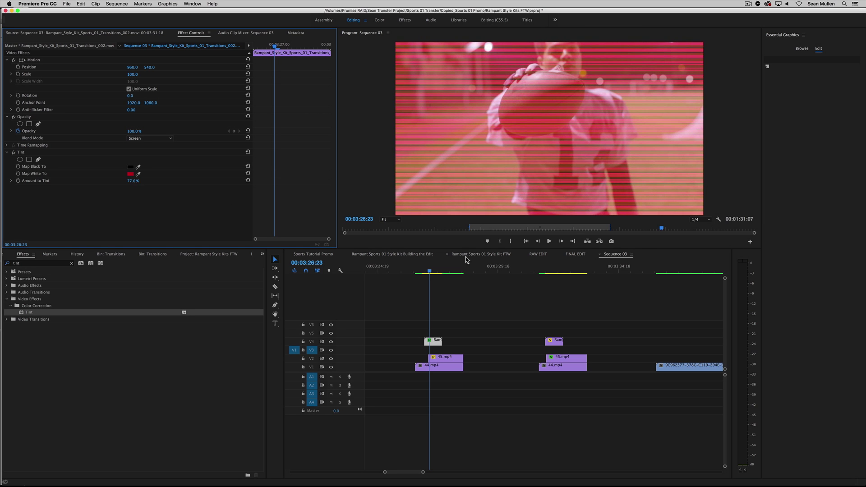
left_click(423, 269)
key("space")
key("space")
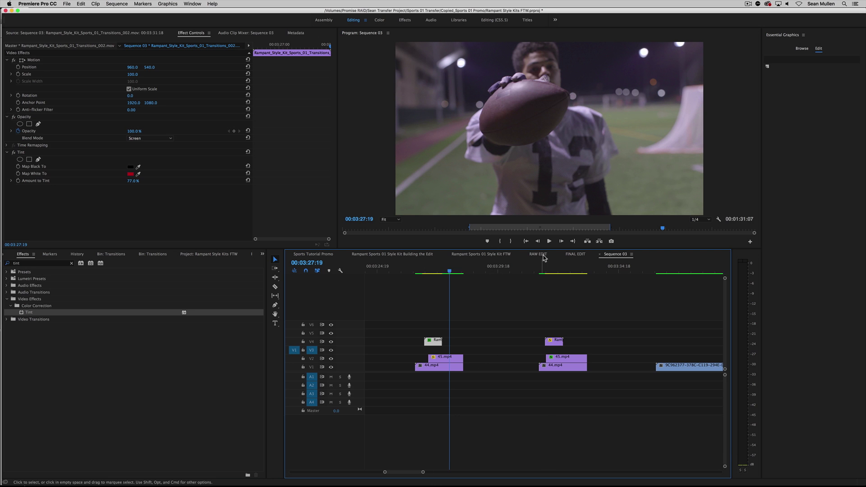
Step: Scrub the second football cut to 00:03:32:01 and play the finished Christmas ornament-to-mug transition around 00:01:57:16
left_click(546, 269)
left_click_drag(547, 269, 553, 272)
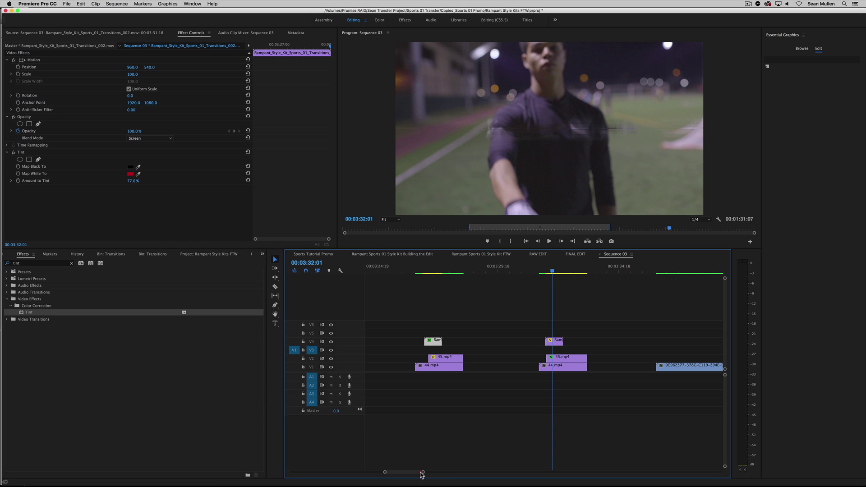
left_click_drag(422, 473, 456, 475)
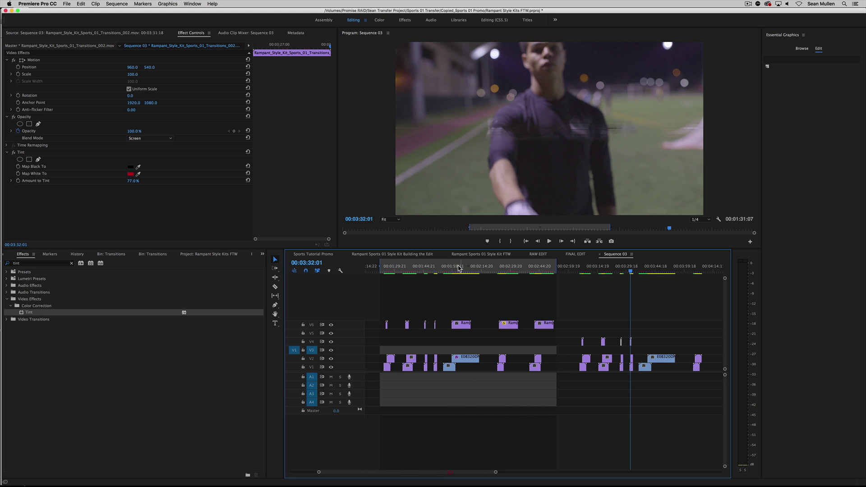
left_click(448, 267)
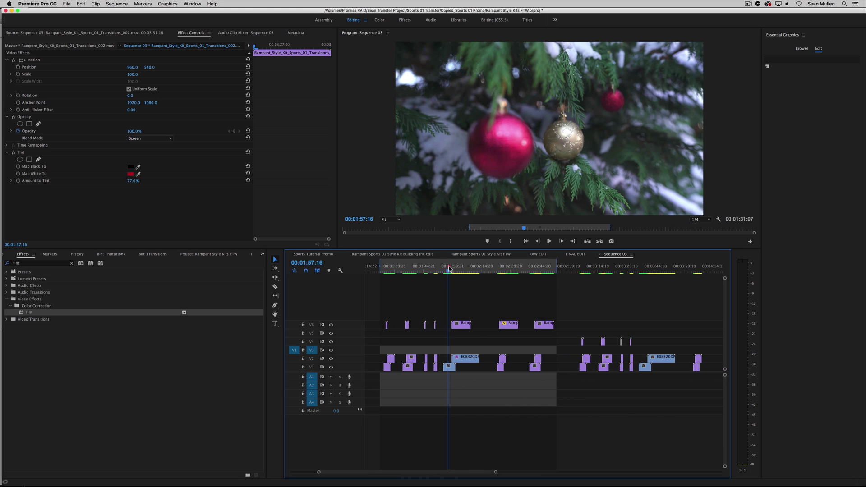
scroll(592, 269, "up", 5)
left_click(592, 269)
key("space")
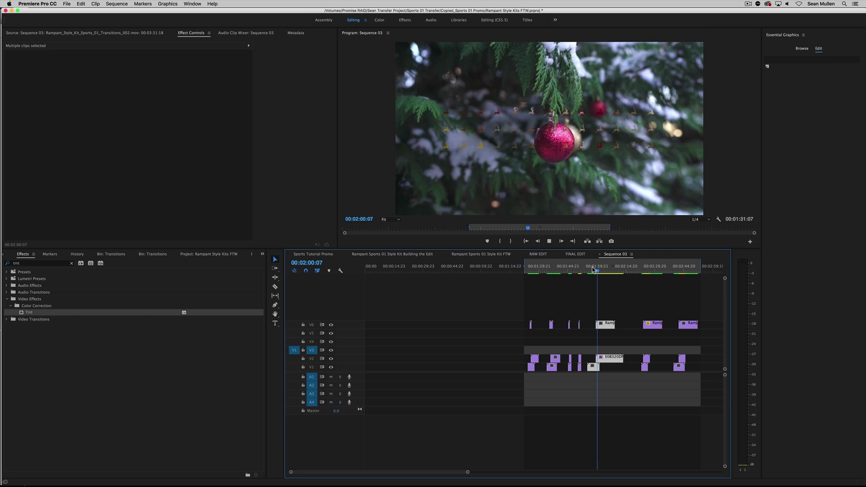
key("space")
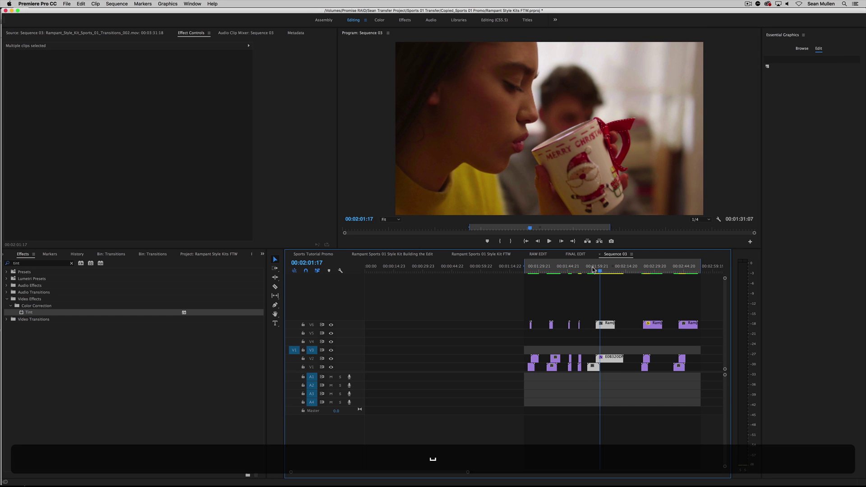
Step: Load the finished Christmas cut's V6 reindeer transition into the Source monitor and scrub it around 00:00:01:17
left_click(623, 309)
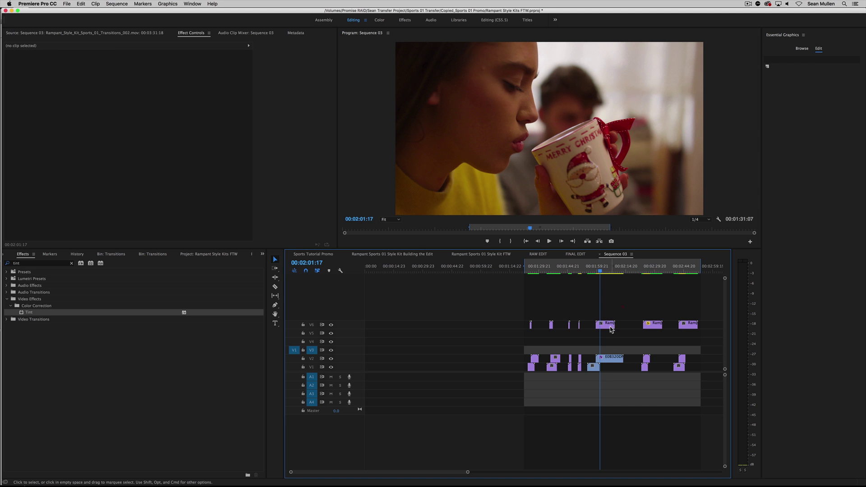
double_click(606, 326)
left_click_drag(82, 233, 62, 232)
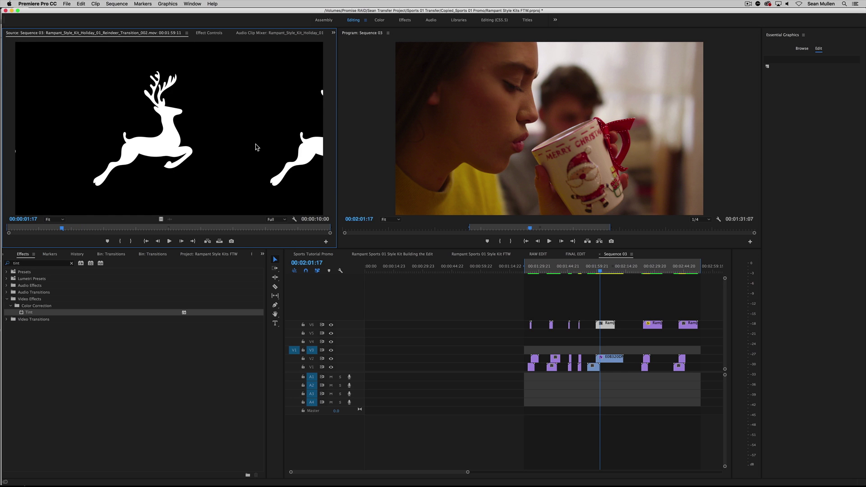
left_click_drag(64, 229, 62, 229)
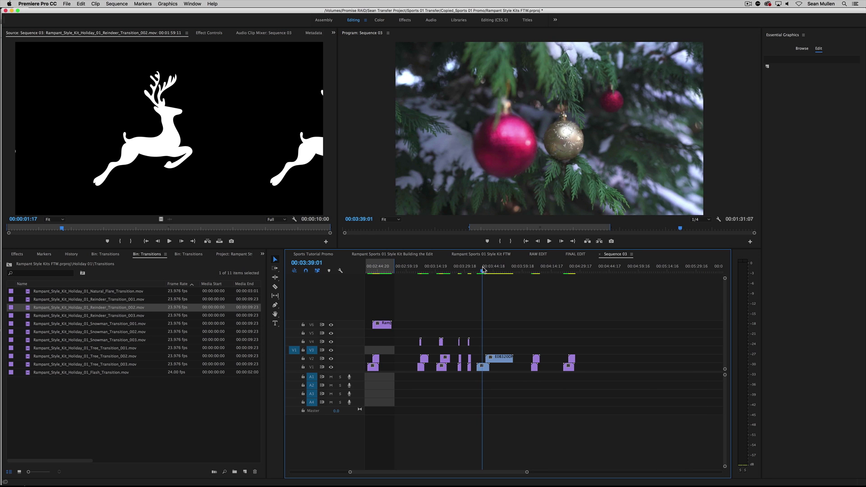
Step: Play the untreated Christmas ornament-to-mug cut from 00:03:39:01 and replay it, stopping at 00:03:41:14
key("space")
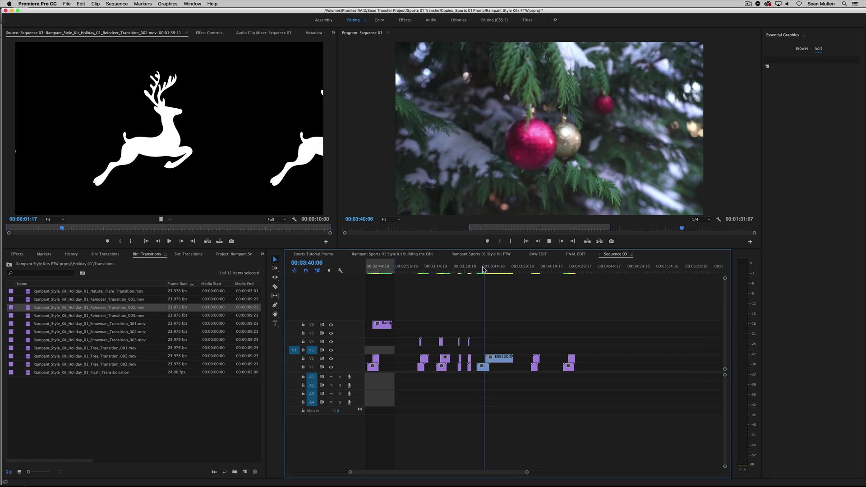
key("space")
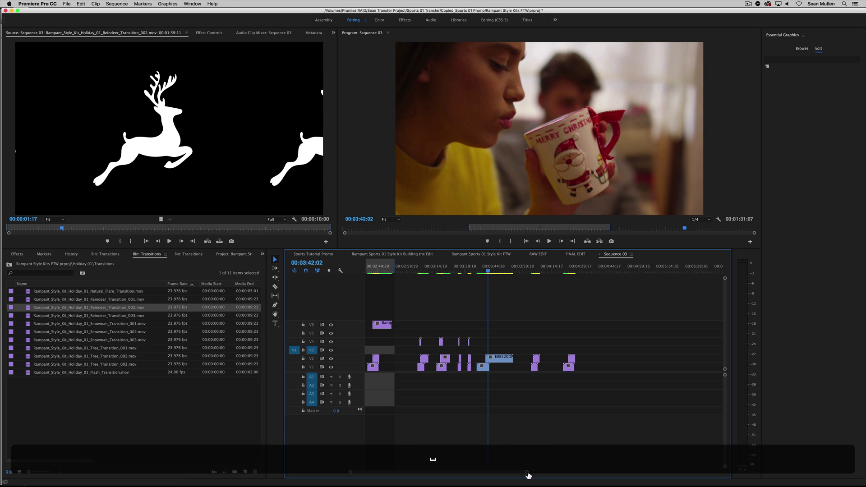
left_click_drag(527, 472, 477, 472)
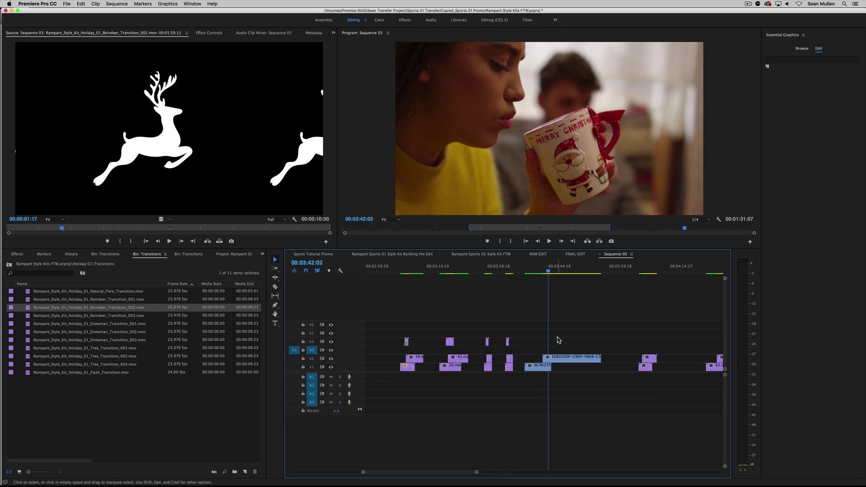
left_click(537, 271)
key("space")
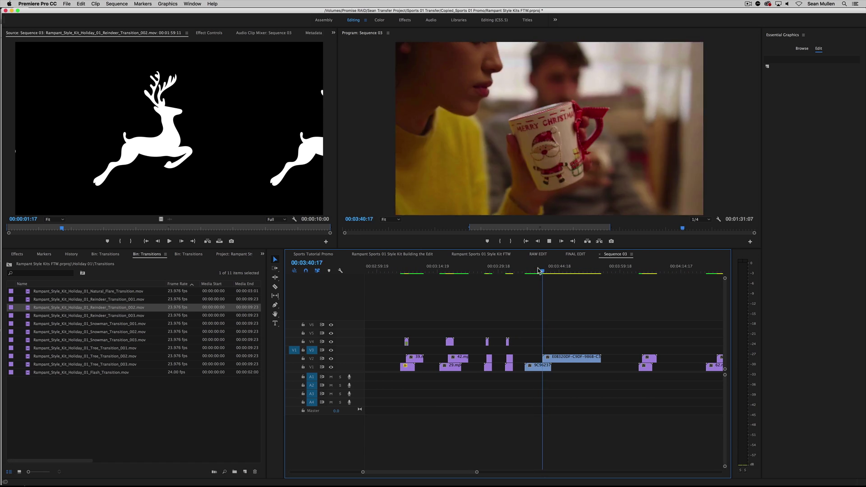
key("space")
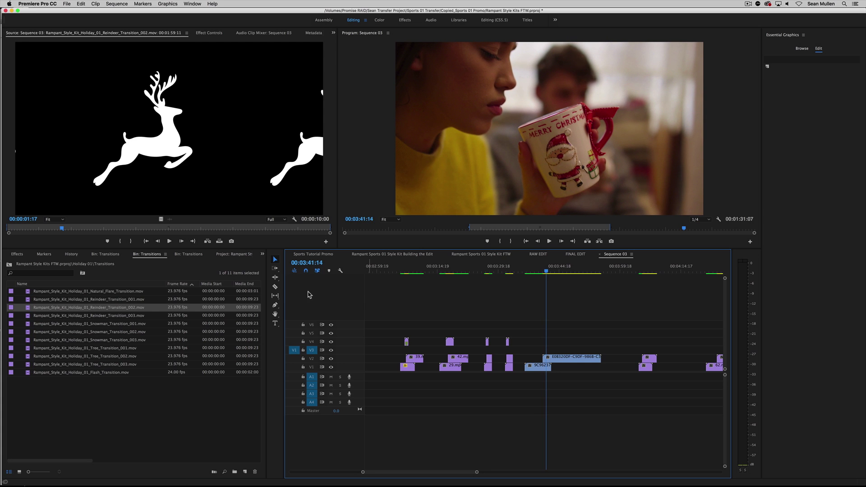
Step: Place Rampant_Style_Kit_Holiday_01_Reindeer_Transition_002.mov on V6, aligned with the start of the V2 mug clip
left_click(28, 309)
left_click_drag(27, 309, 546, 326)
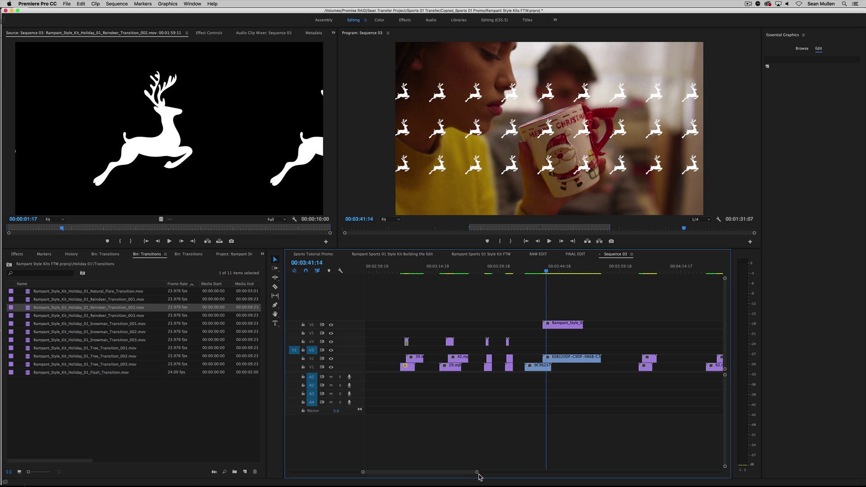
left_click_drag(476, 472, 435, 468)
left_click(533, 360)
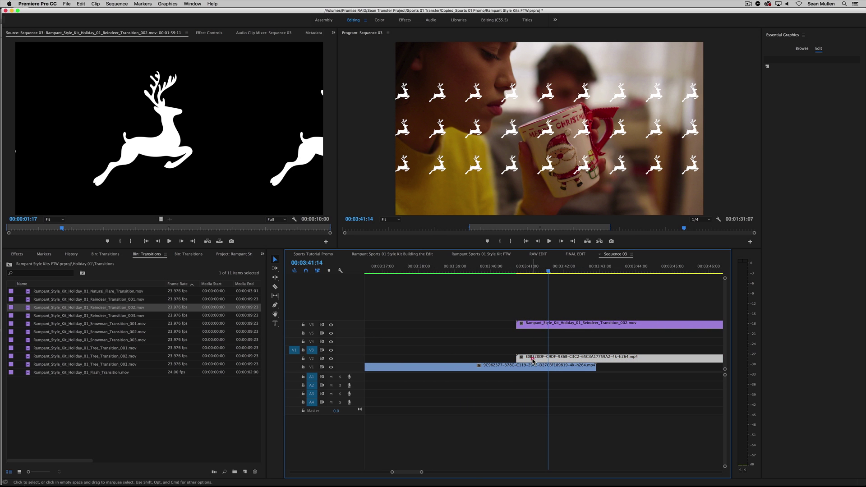
Step: Scrub the new reindeer transition and play the Christmas cut from 00:03:39:22 to 00:03:43:02
left_click_drag(505, 266, 545, 266)
left_click(489, 266)
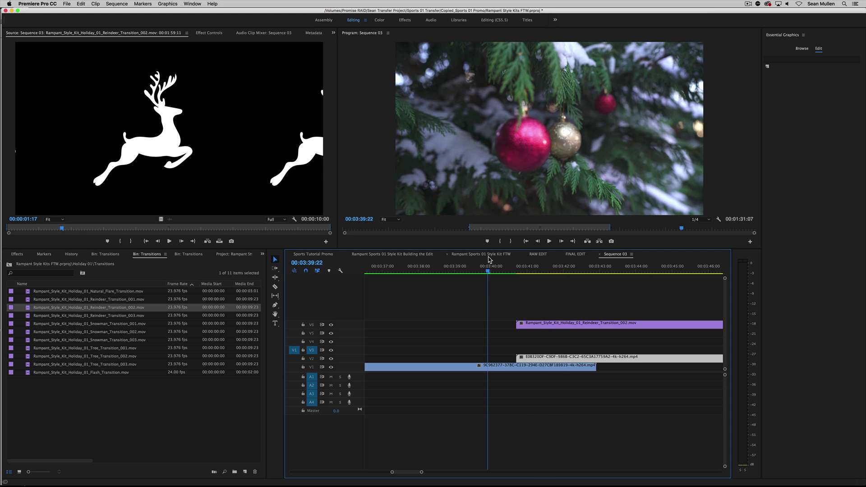
key("space")
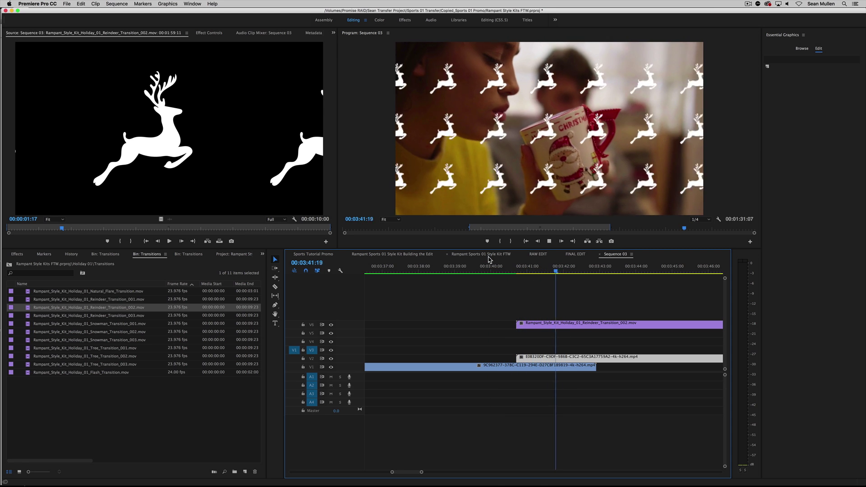
key("space")
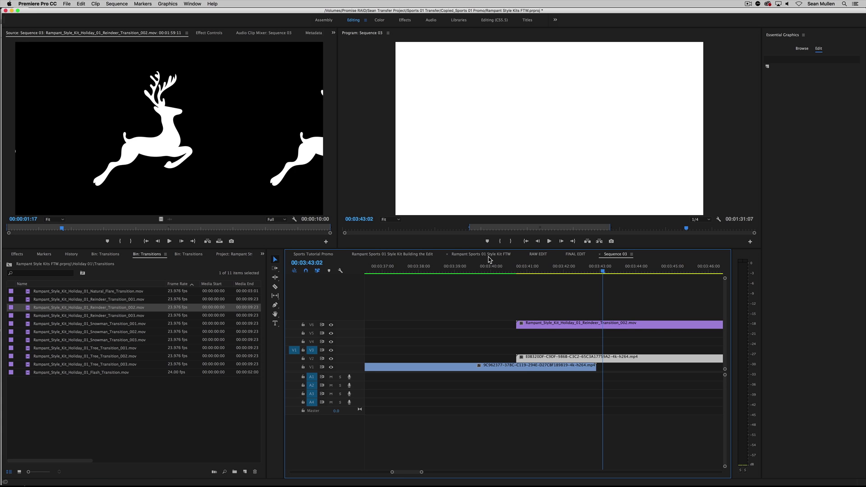
Step: With the playhead at 00:03:40:19, find the Track Matte Key effect and apply it to the V2 mug clip
left_click(517, 285)
left_click(519, 270)
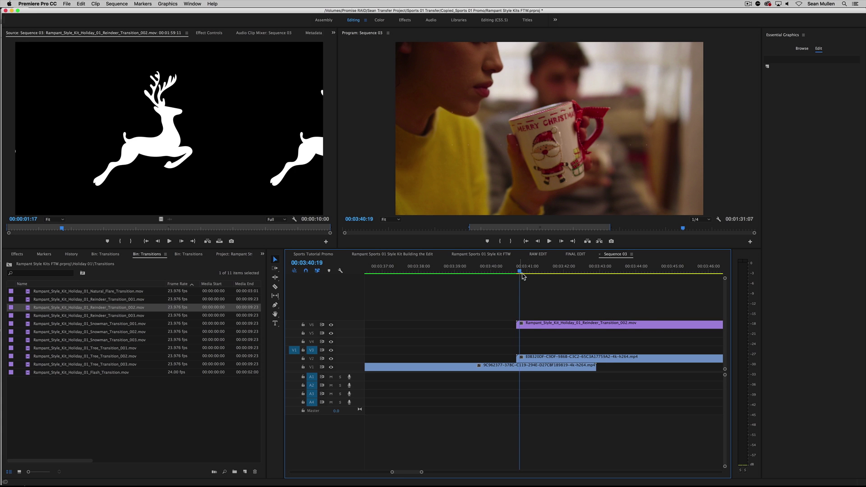
left_click(566, 360)
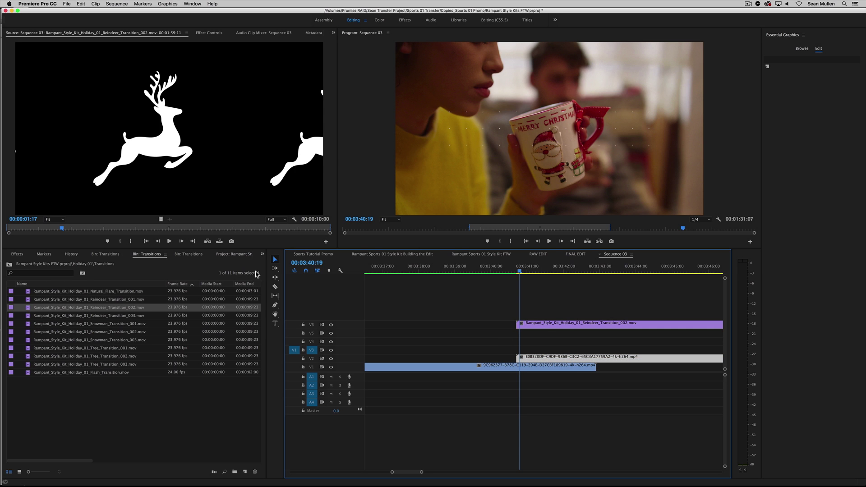
left_click(263, 255)
left_click(272, 284)
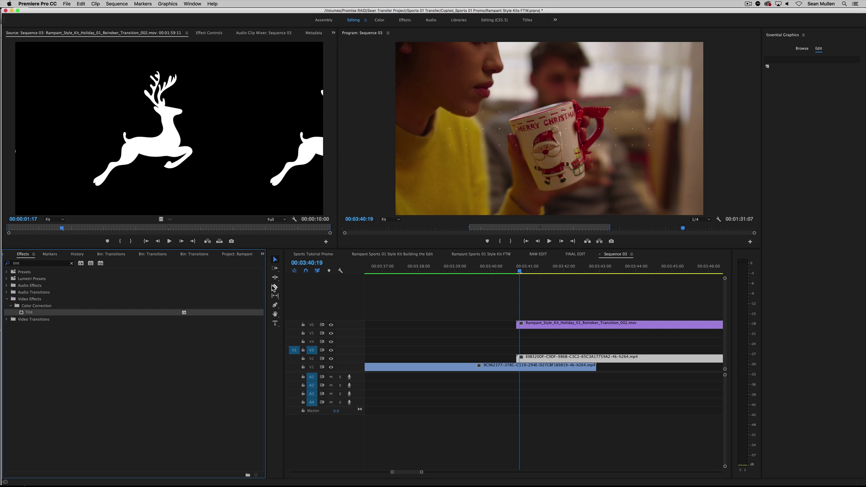
left_click(71, 263)
left_click(50, 264)
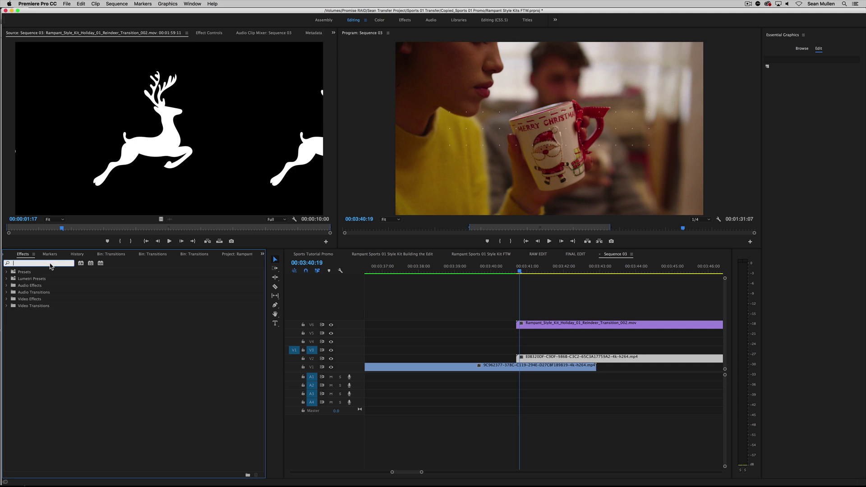
type("track")
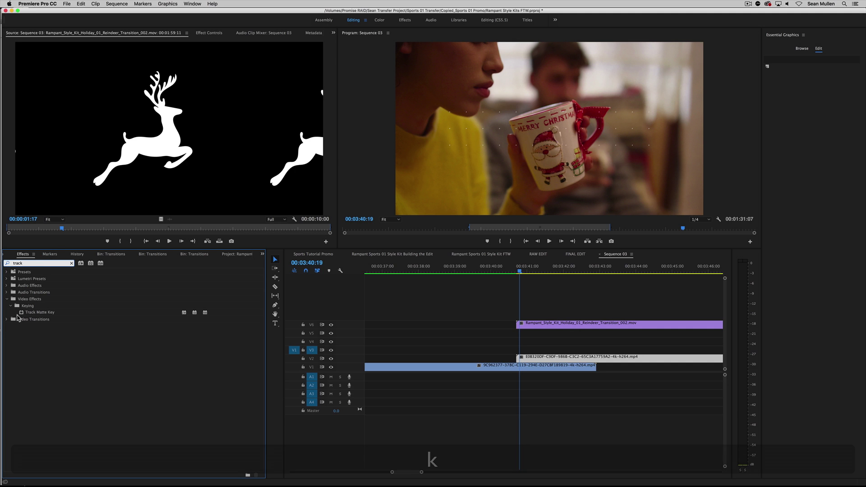
left_click_drag(39, 312, 538, 360)
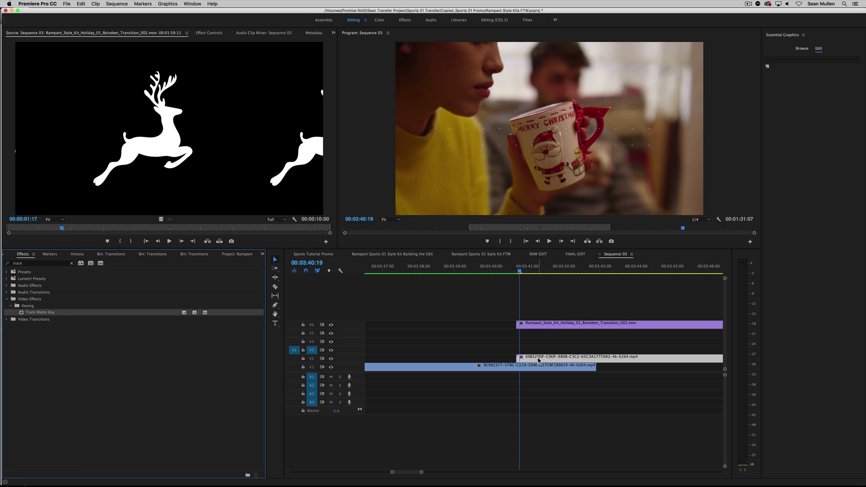
Step: Set the mug clip's Track Matte Key matte to Video 6
left_click(210, 33)
left_click(35, 152)
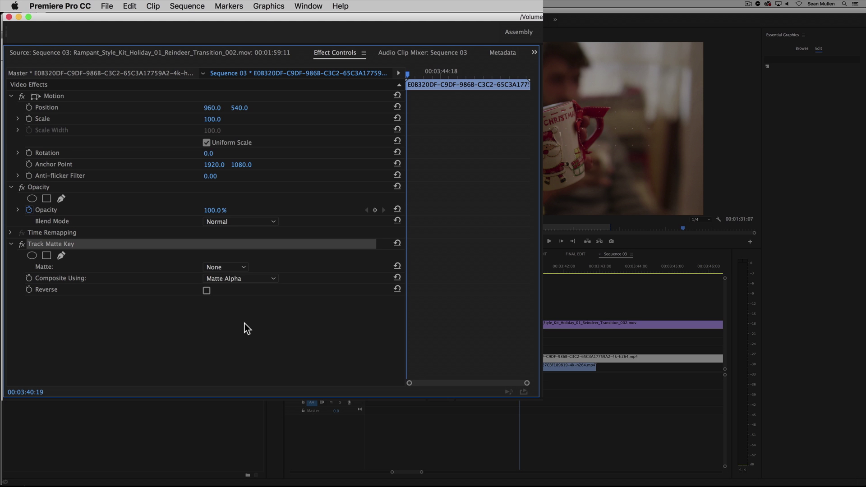
left_click(51, 278)
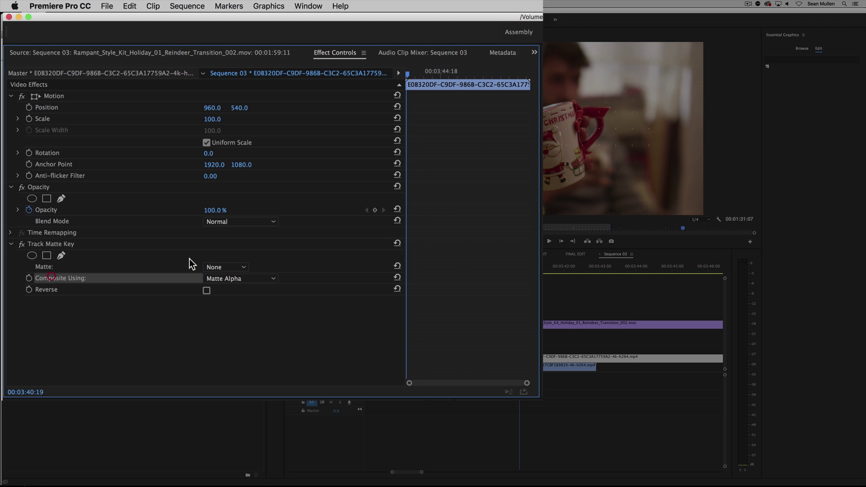
left_click(231, 266)
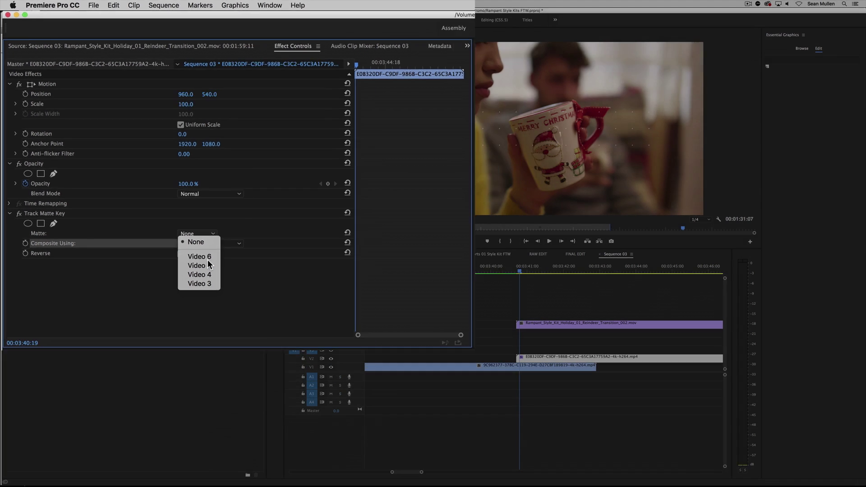
left_click(227, 293)
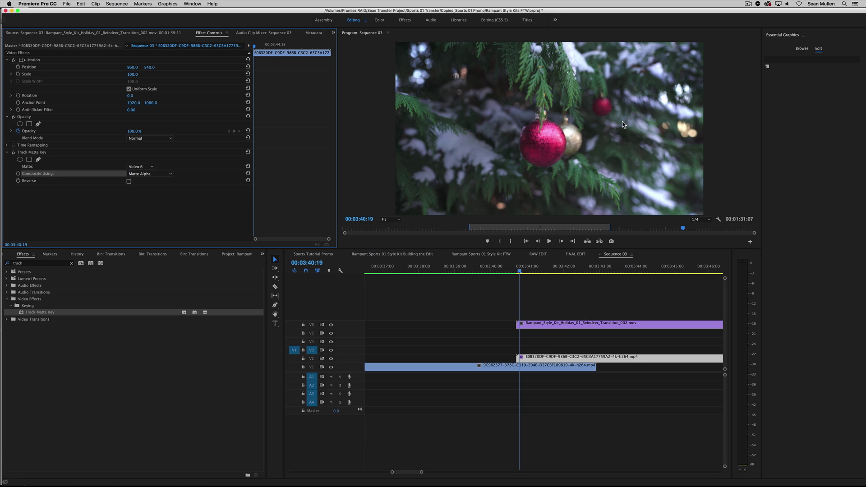
left_click(502, 307)
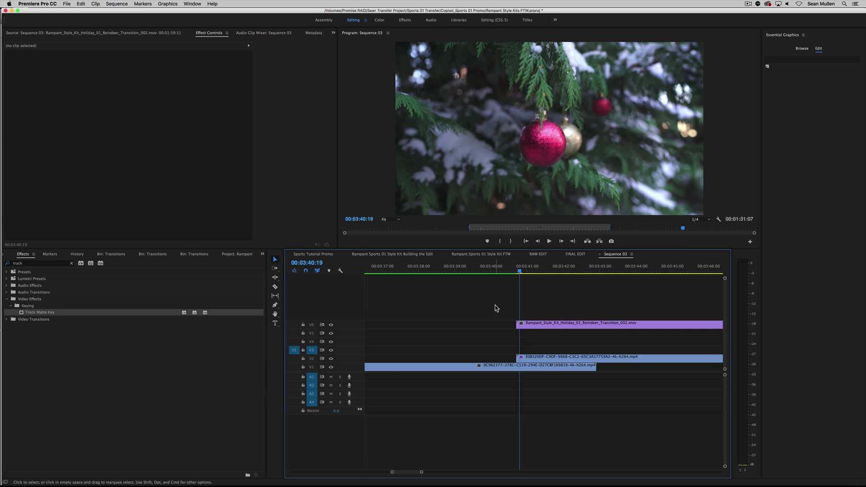
left_click_drag(497, 309, 554, 349)
left_click(554, 349)
left_click(542, 357)
left_click(550, 327)
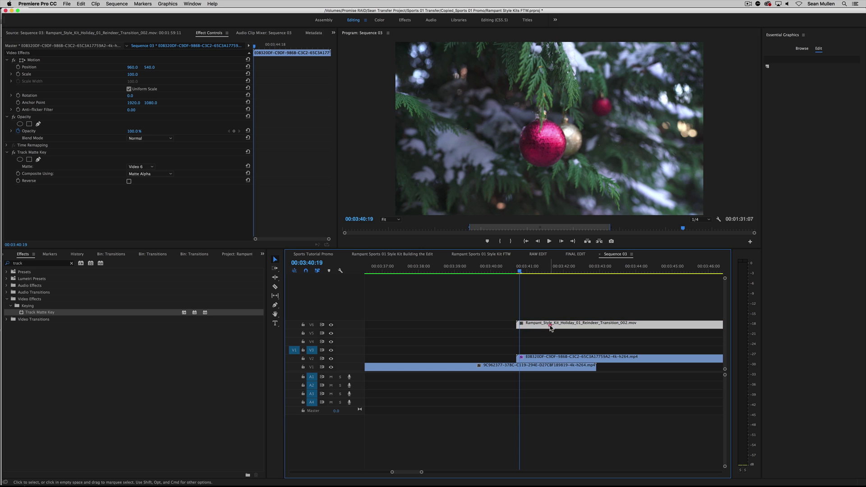
left_click(545, 341)
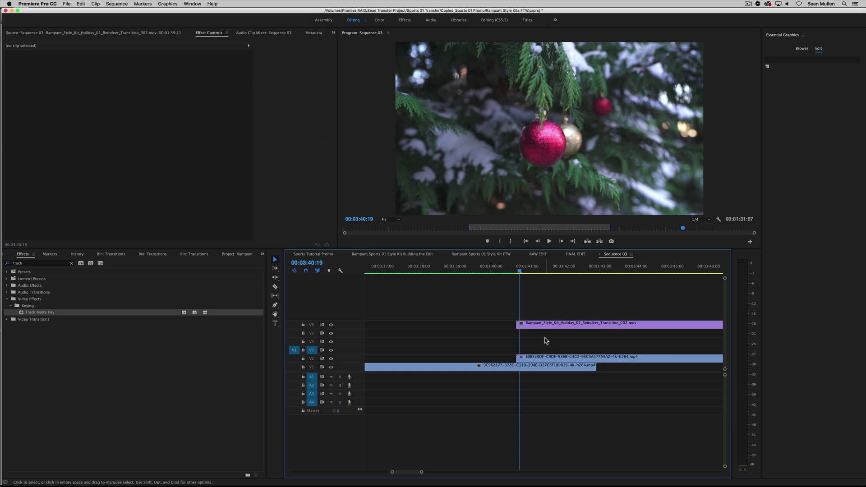
left_click(543, 361)
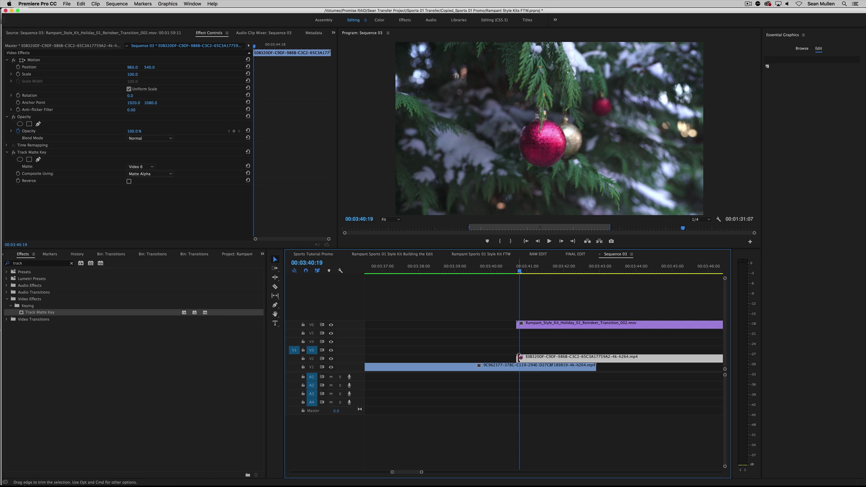
Step: Load the newly placed V6 reindeer transition into the Source monitor and scrub through its black-and-white matte to 00:00:02:22
double_click(553, 324)
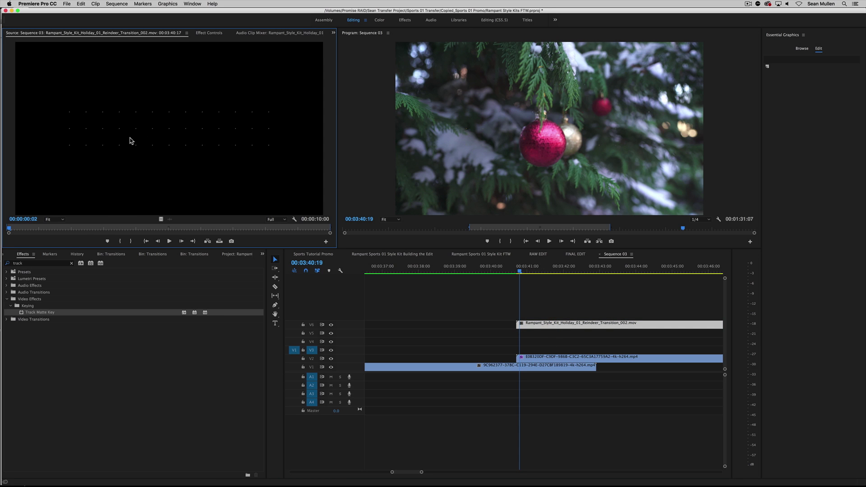
left_click_drag(77, 229, 40, 228)
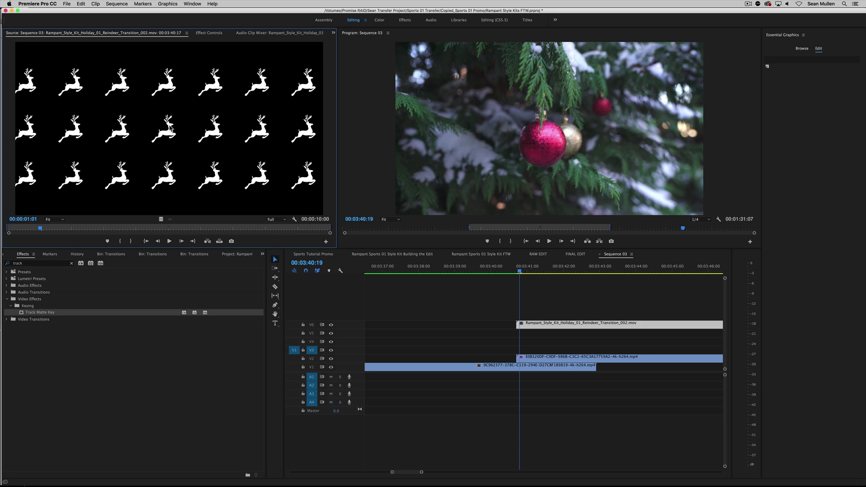
left_click_drag(77, 228, 101, 228)
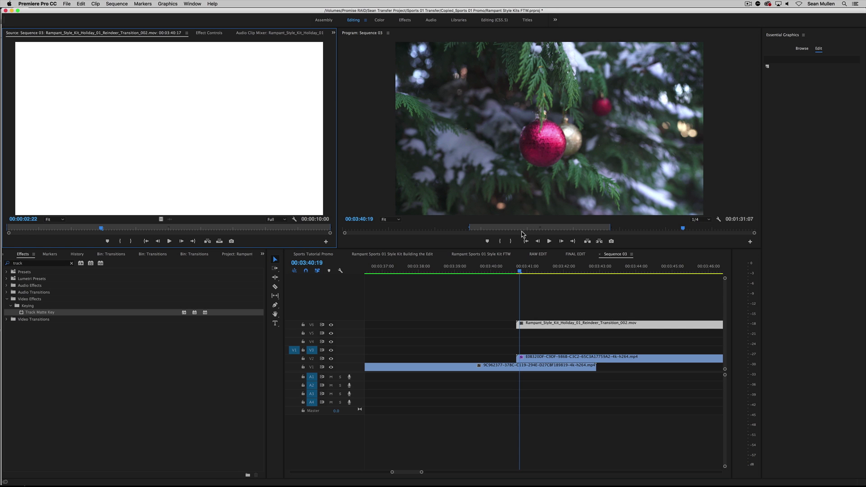
Step: Play the track-matted reindeer transition across the Christmas cut and return the playhead to 00:03:40:15
left_click(511, 270)
key("space")
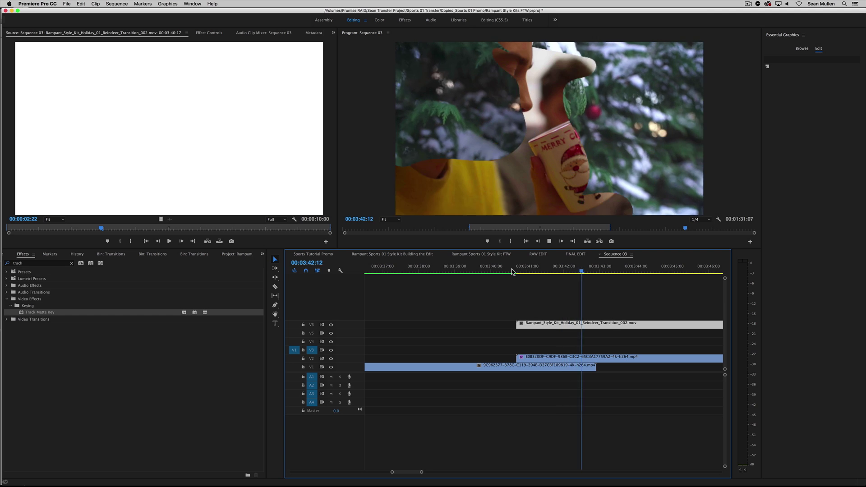
key("space")
mouse_move(522, 271)
left_mouse_down()
mouse_move(539, 271)
mouse_move(513, 272)
left_mouse_up()
key("space")
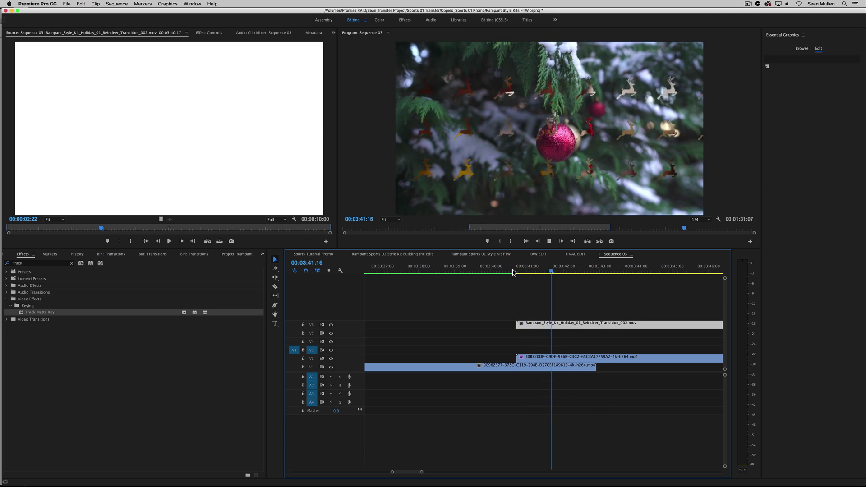
key("space")
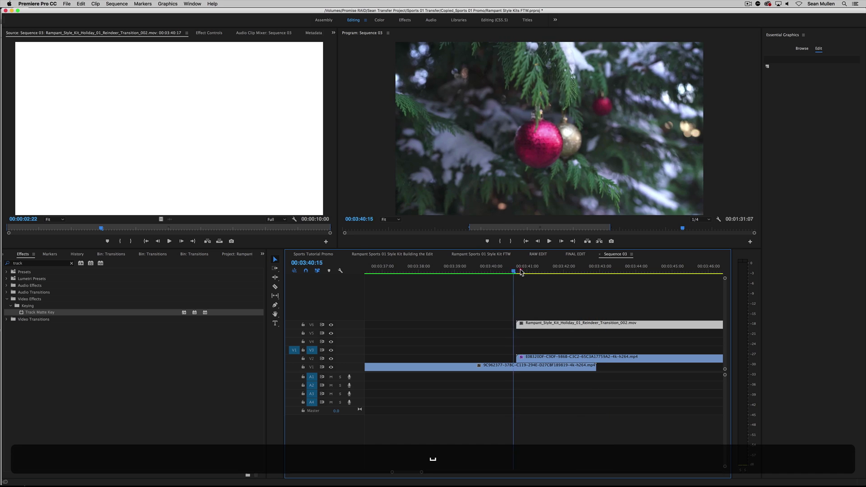
mouse_move(521, 272)
left_mouse_down()
mouse_move(595, 277)
mouse_move(513, 280)
left_mouse_up()
Step: Shift the V6 reindeer transition and V2 mug clip together 00:00:02:03 earlier to start at 00:03:38:14, and play the retimed cut
left_click_drag(421, 474, 440, 474)
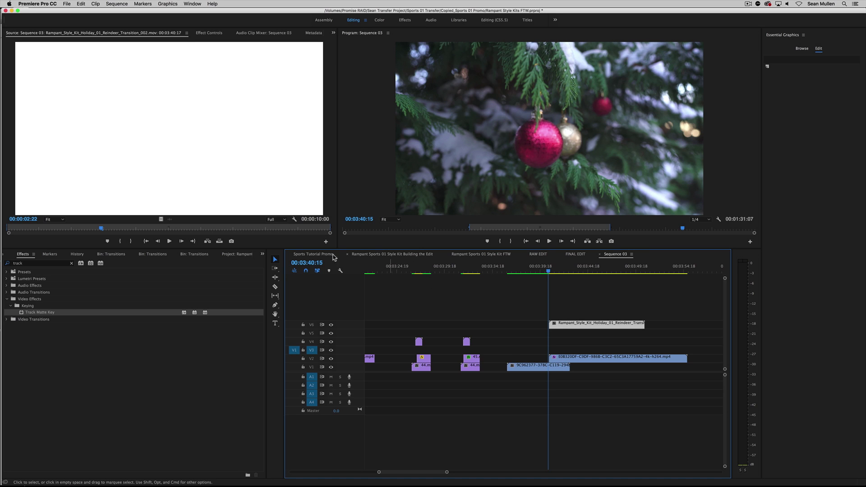
left_click_drag(579, 305, 594, 360)
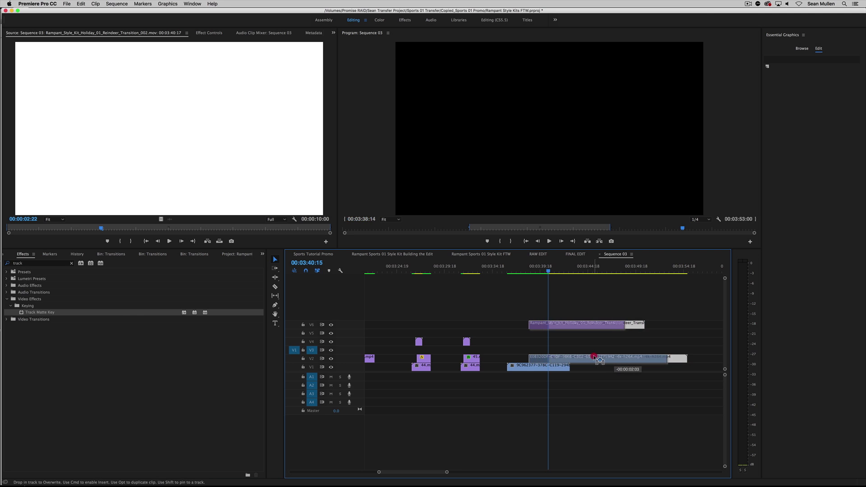
left_click(523, 270)
key("space")
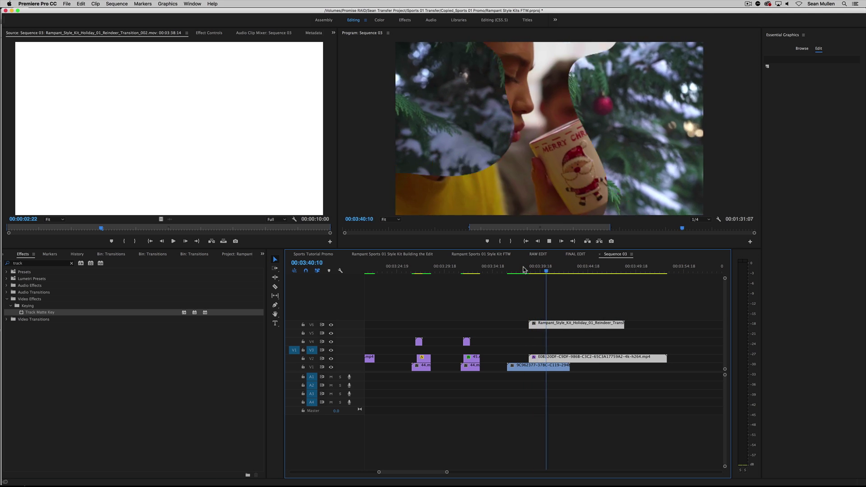
key("space")
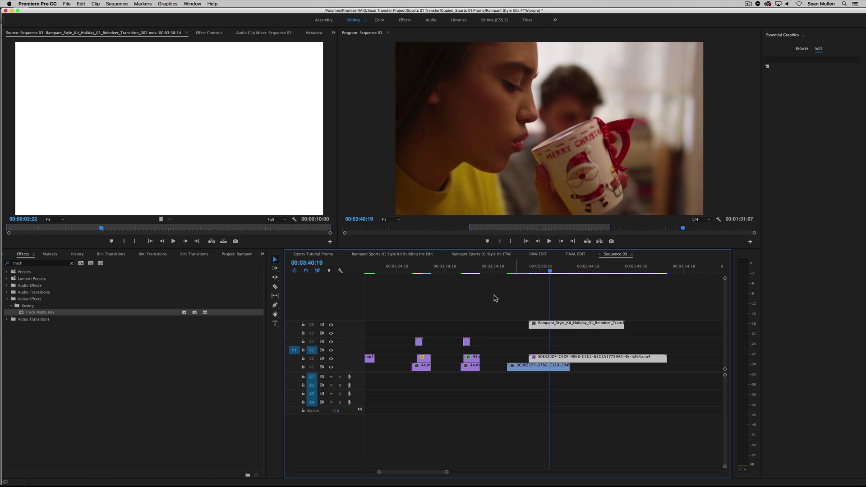
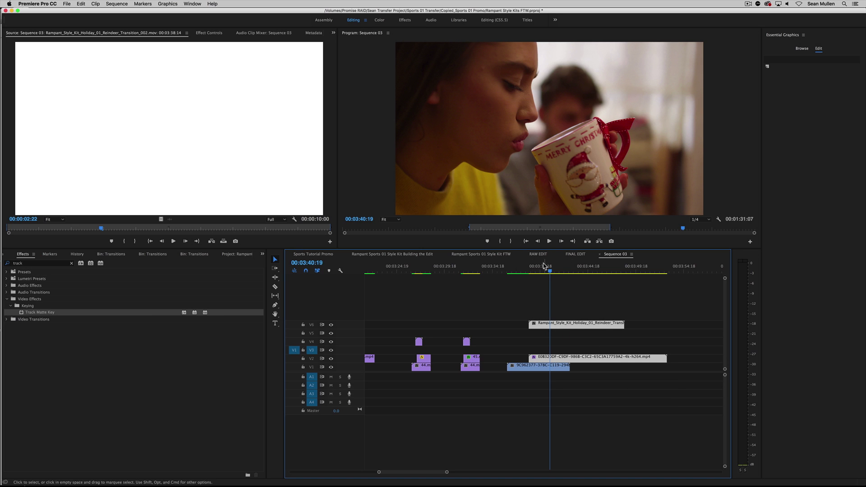
Step: With the playhead at 00:03:37:22, select the reindeer transition and both Christmas clips and view their clip options, including Speed/Duration
left_click_drag(545, 267, 522, 267)
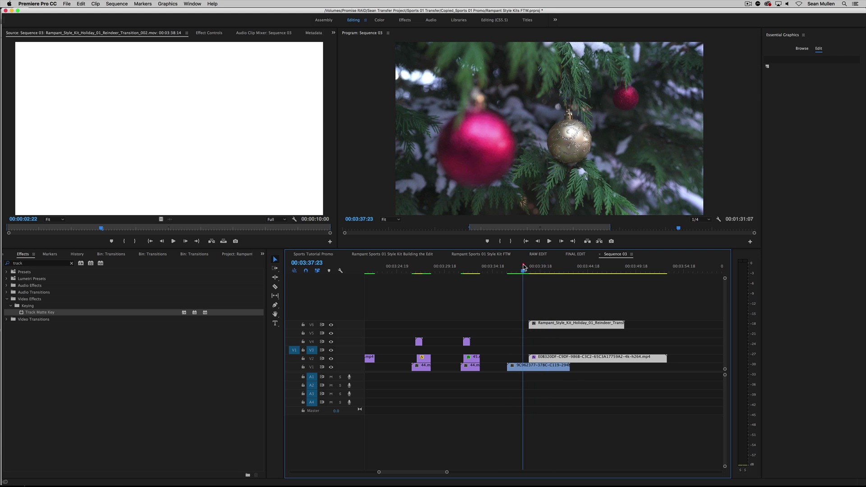
left_click_drag(532, 310, 560, 371)
right_click(560, 370)
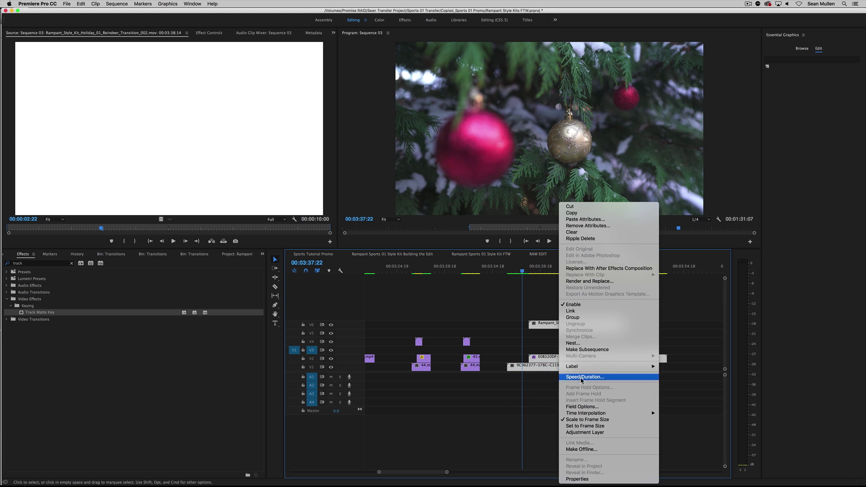
left_click(499, 311)
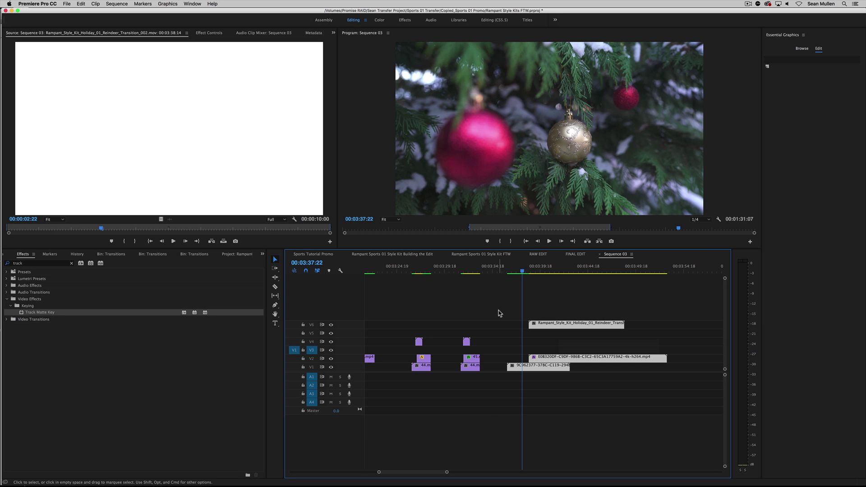
Step: Find the office cut with the V6 Travel transition near 00:02:23, play it twice, and scrub to 00:02:24:03
left_click_drag(450, 472, 516, 474)
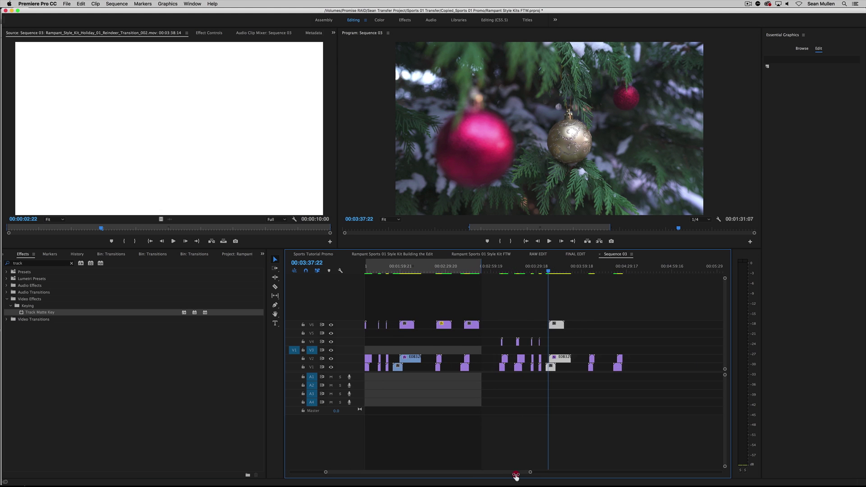
mouse_move(437, 274)
left_mouse_down()
mouse_move(445, 271)
mouse_move(436, 272)
left_mouse_up()
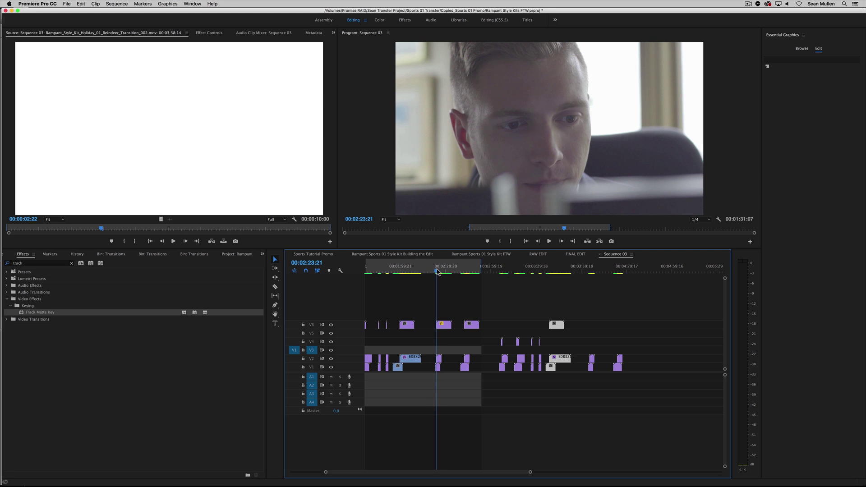
left_click_drag(531, 473, 481, 469)
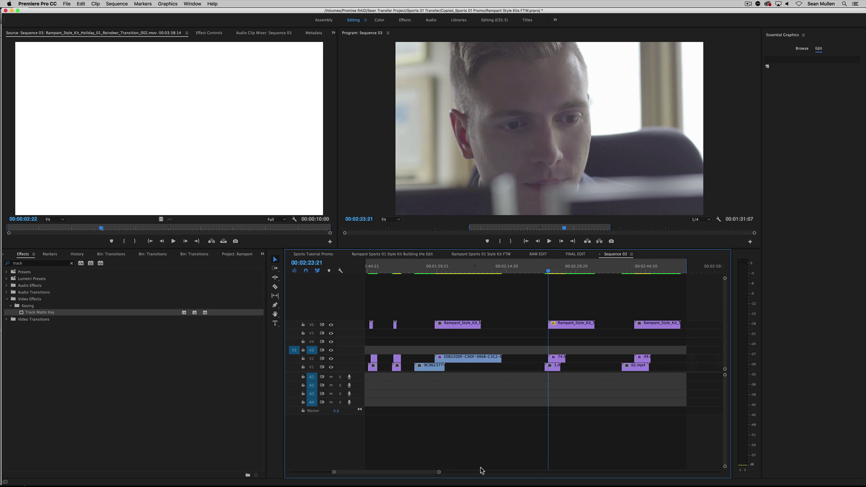
left_click(543, 269)
key("space")
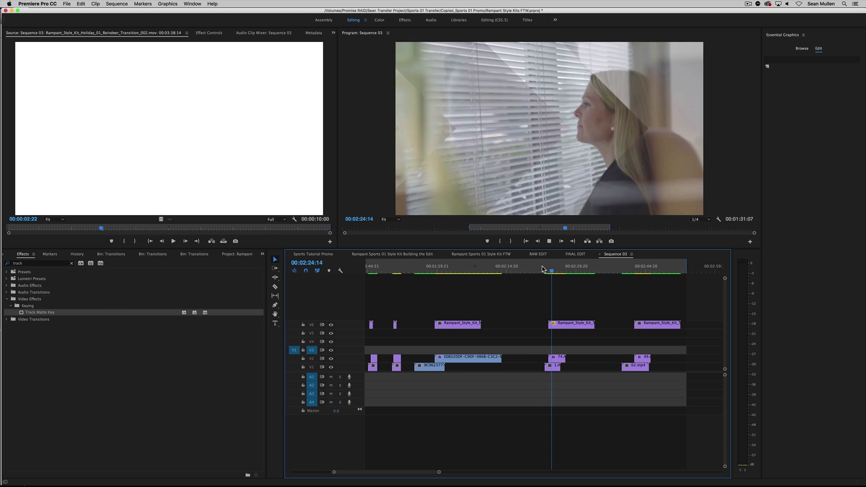
key("space")
key("space")
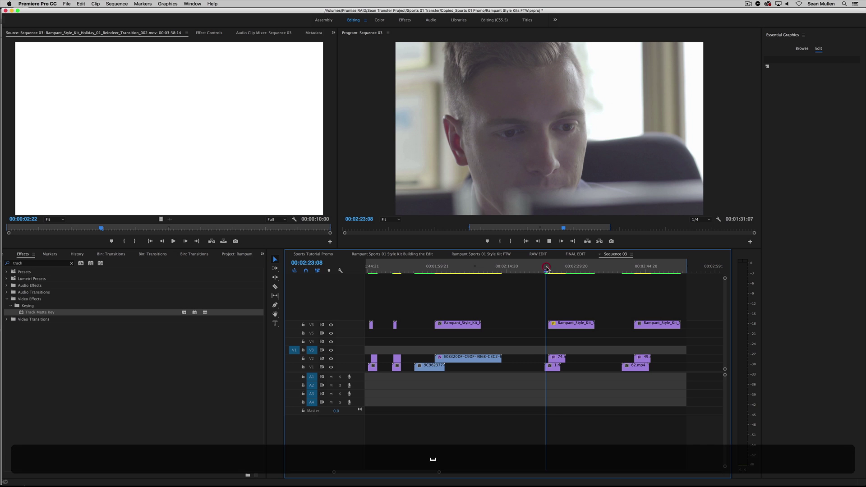
key("space")
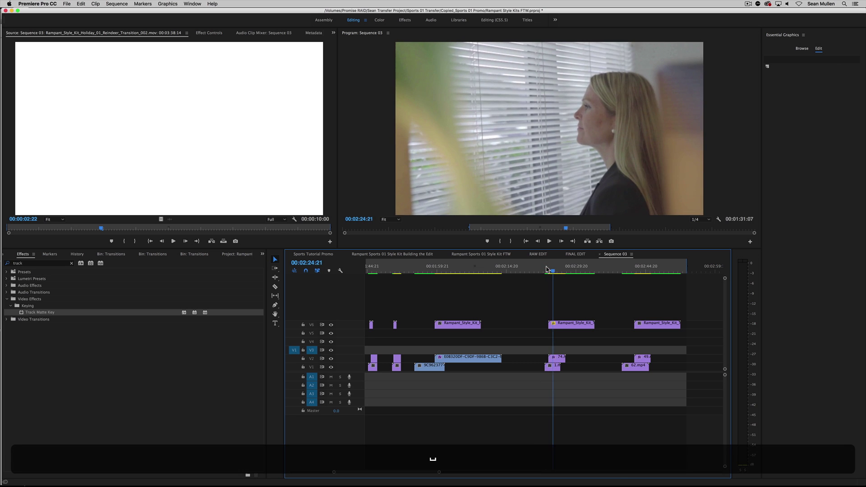
left_click_drag(553, 271, 549, 271)
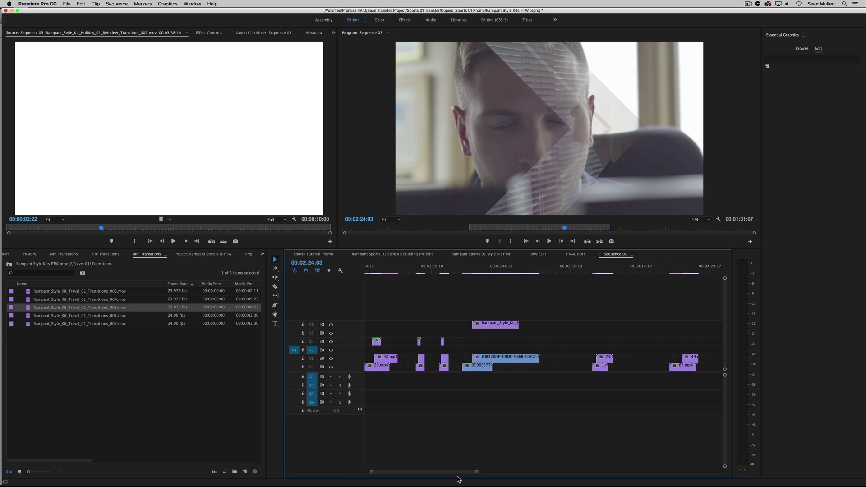
Step: At the untreated office cut near 00:04:04:15, place Rampant_Style_Kit_Travel_01_Transitions_005.mov on V4, starting with the 1.mp4 clip
scroll(491, 277, "down", 3)
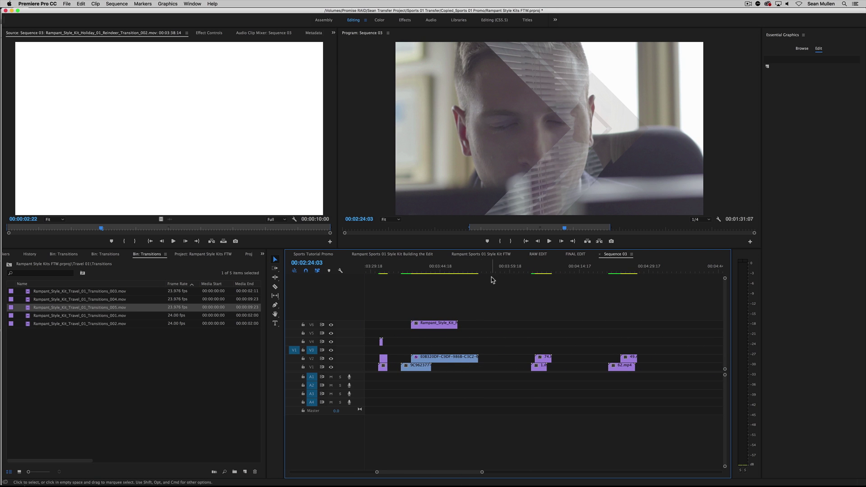
left_click(534, 272)
key("space")
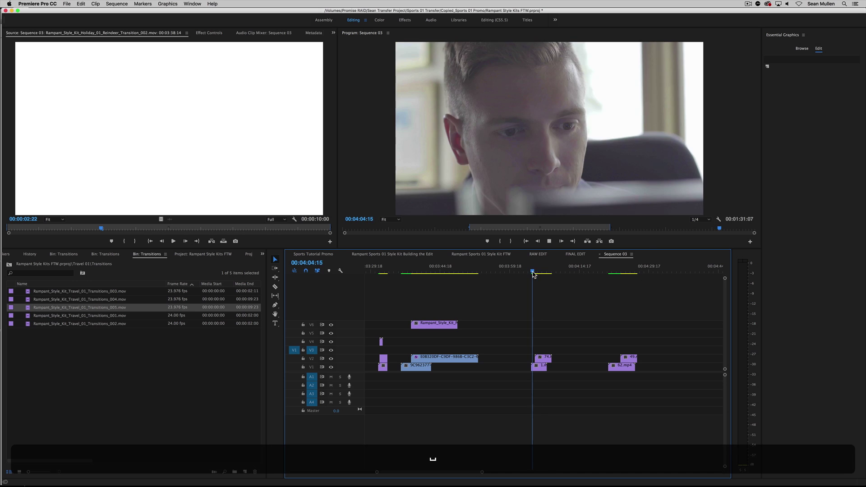
key("space")
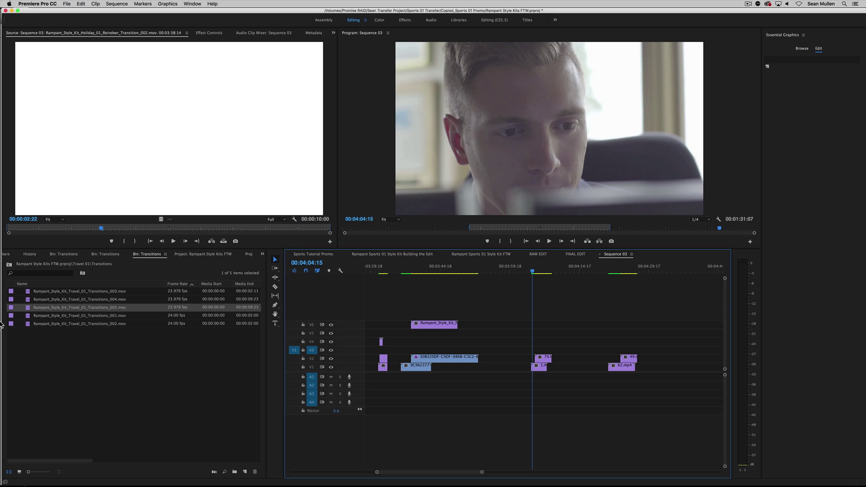
left_click(27, 309)
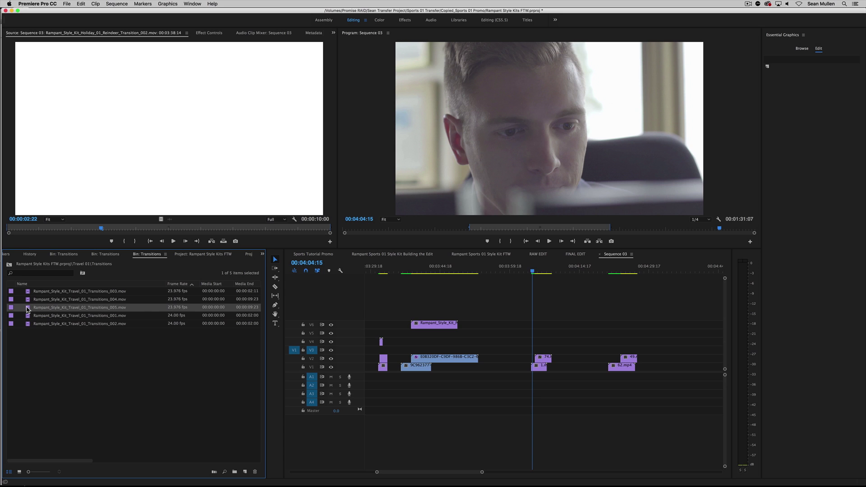
key("shift+3")
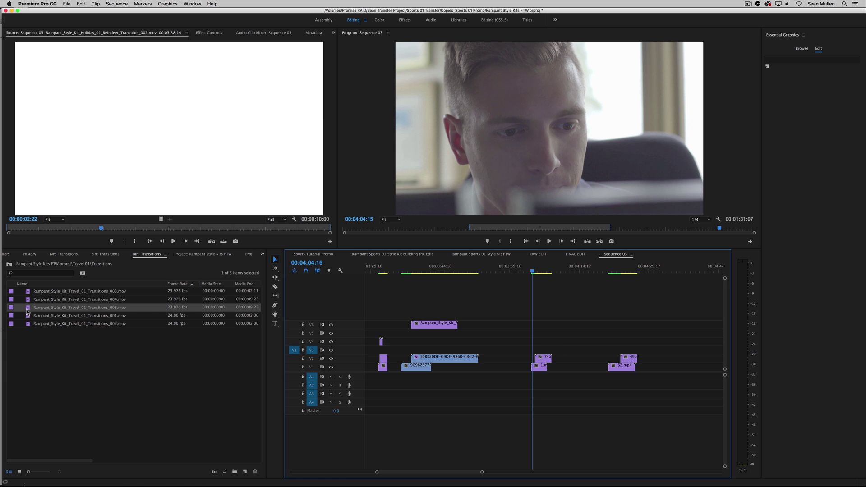
left_click_drag(26, 311, 529, 344)
Step: Play the newly placed Travel transition from 00:04:04:09, then inspect it at 00:04:04:17
left_click(530, 267)
key("space")
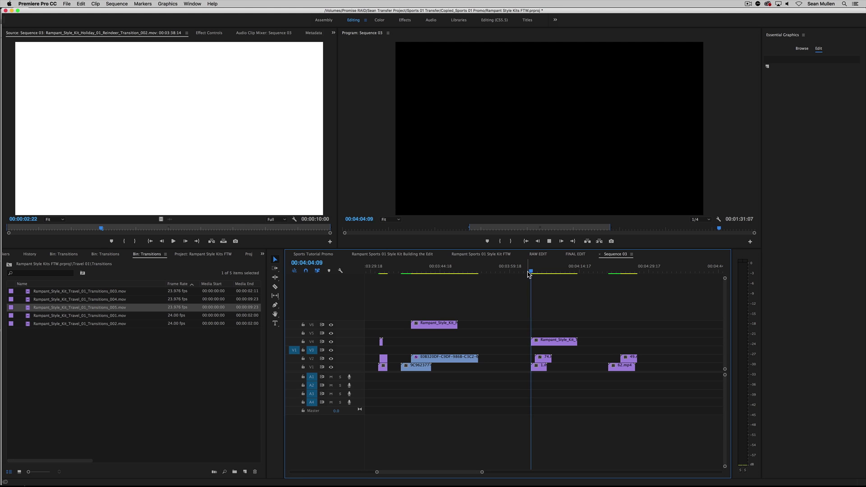
key("space")
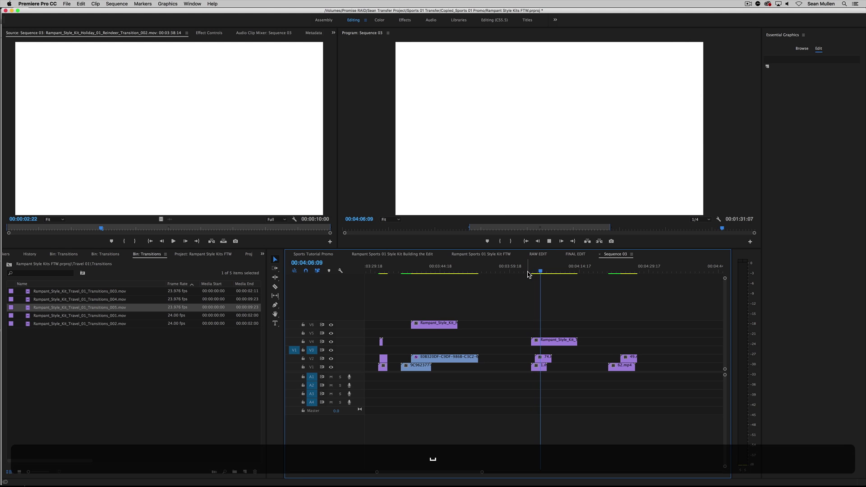
left_click_drag(482, 474, 436, 473)
mouse_move(494, 269)
left_mouse_down()
mouse_move(512, 269)
mouse_move(498, 270)
left_mouse_up()
Step: Slide the Travel transition on V4 so it starts together with the 74.mp4 clip on V2
left_click(535, 309)
left_click(528, 359)
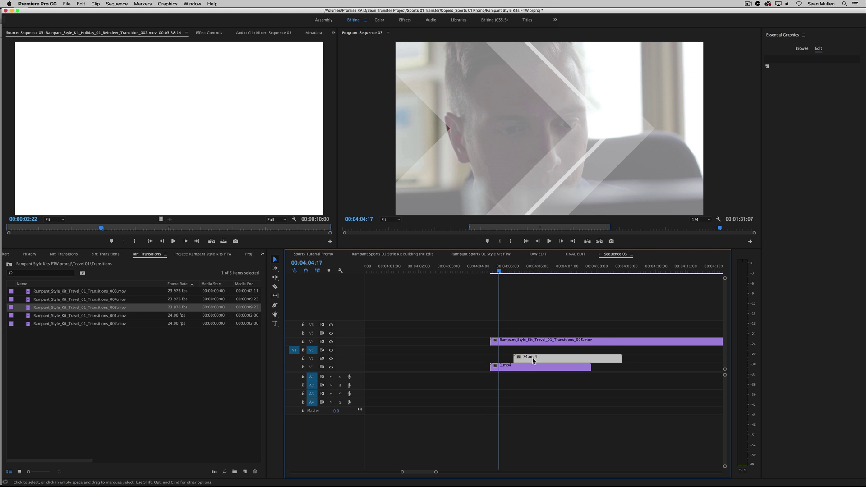
left_click(528, 342)
left_click(534, 360)
left_click_drag(506, 341, 530, 342)
Step: Play the realigned Travel transition and park the playhead at 00:04:05:09
left_click(509, 272)
key("space")
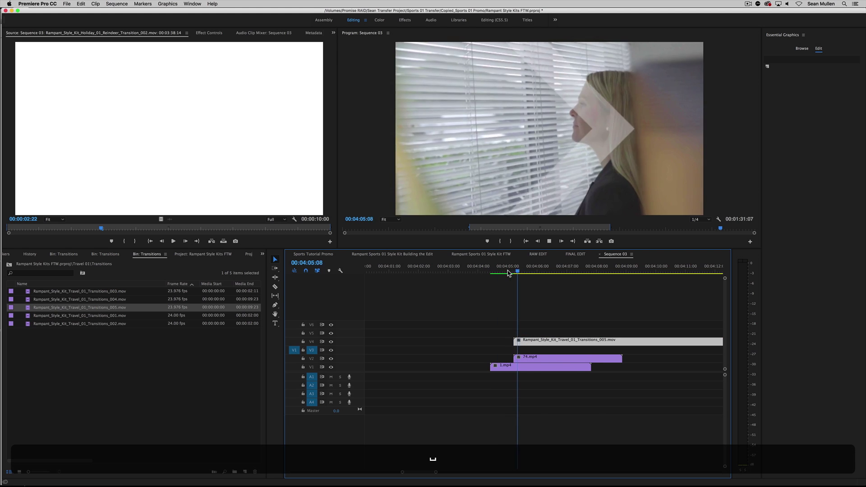
left_click_drag(508, 272, 519, 272)
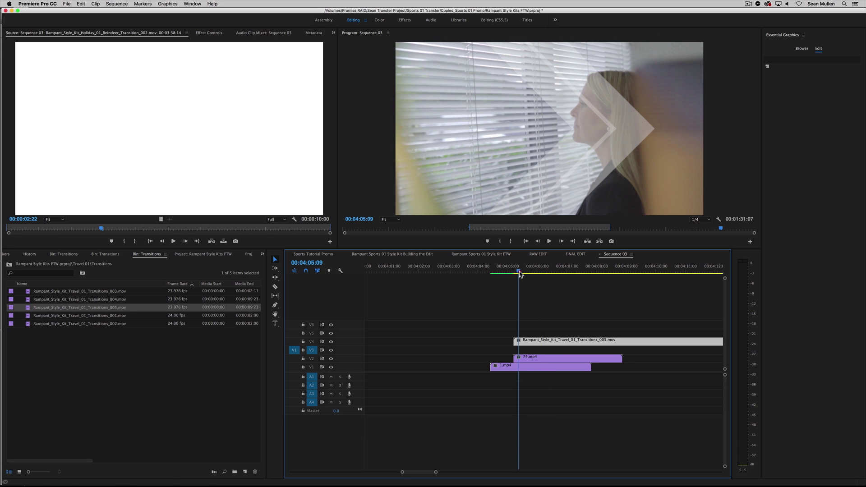
Step: Search the effects for "track" and apply Track Matte Key to the 74.mp4 clip on V2
left_click(536, 360)
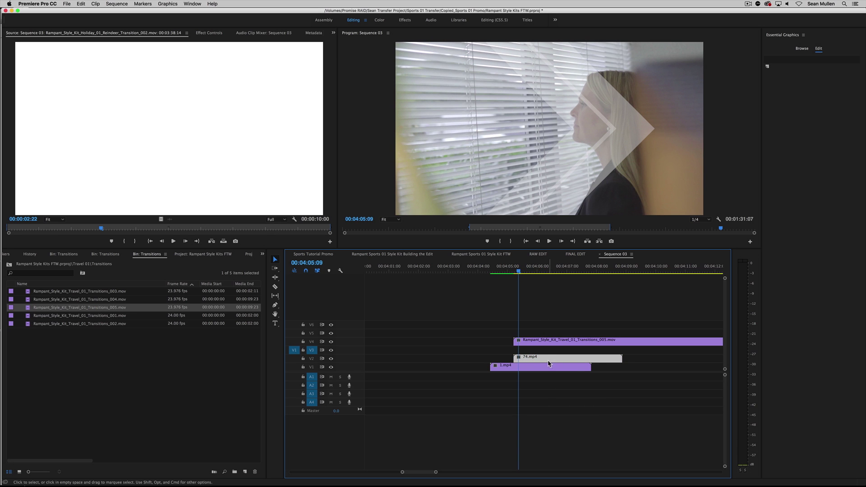
left_click(262, 254)
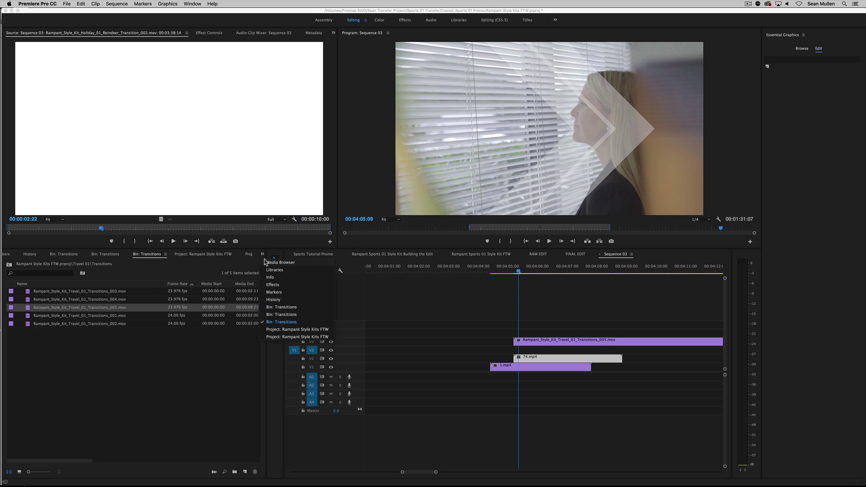
left_click(272, 285)
left_click(45, 265)
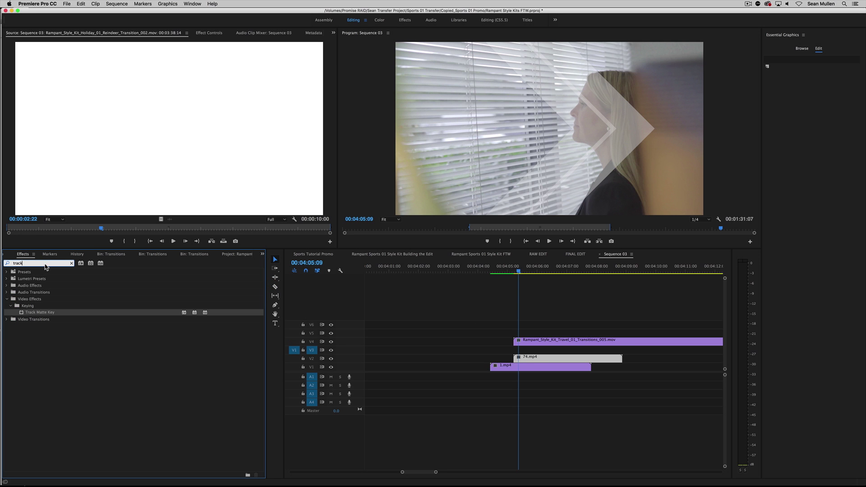
key("BackSpace")
type("track")
left_click_drag(20, 314, 552, 360)
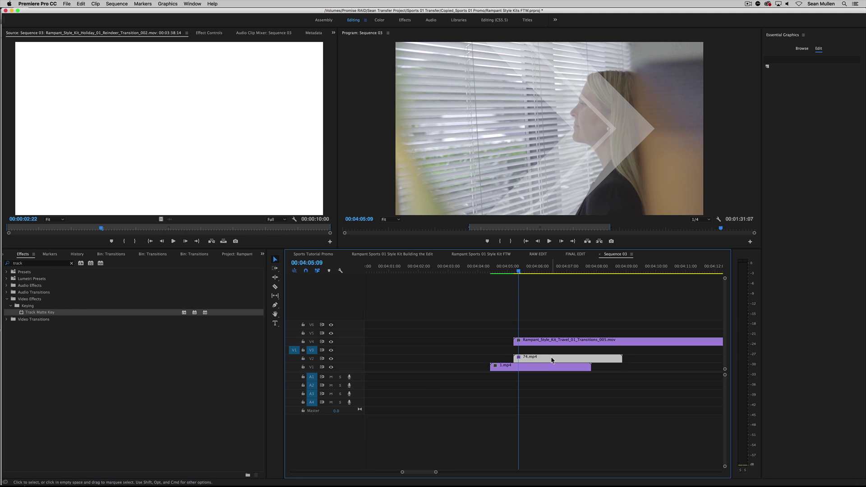
Step: Set the Track Matte Key's matte on the 74.mp4 clip to Video 4
key("shift+5")
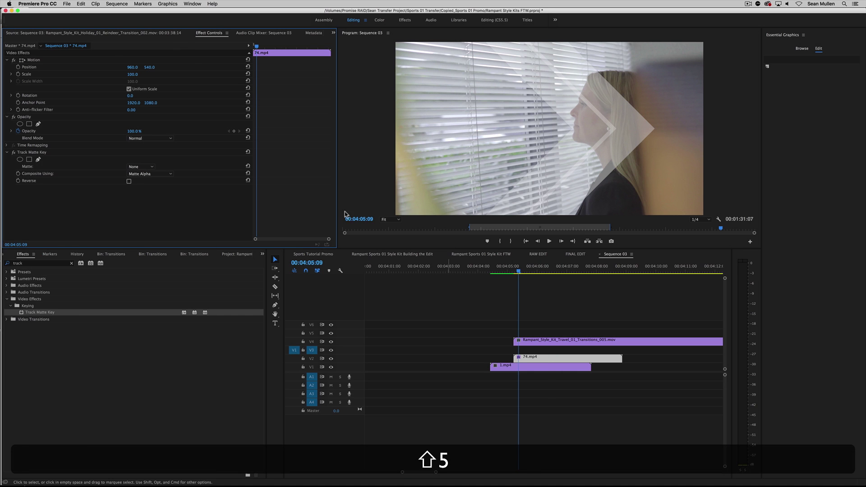
left_click(27, 155)
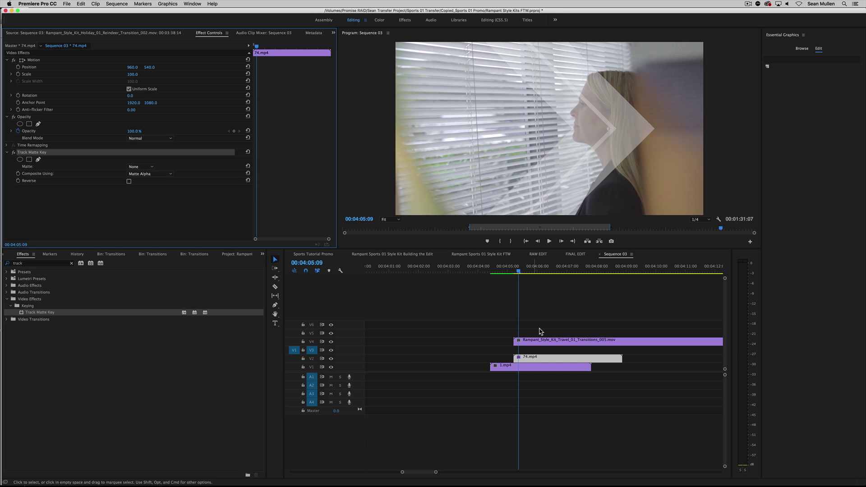
left_click(139, 166)
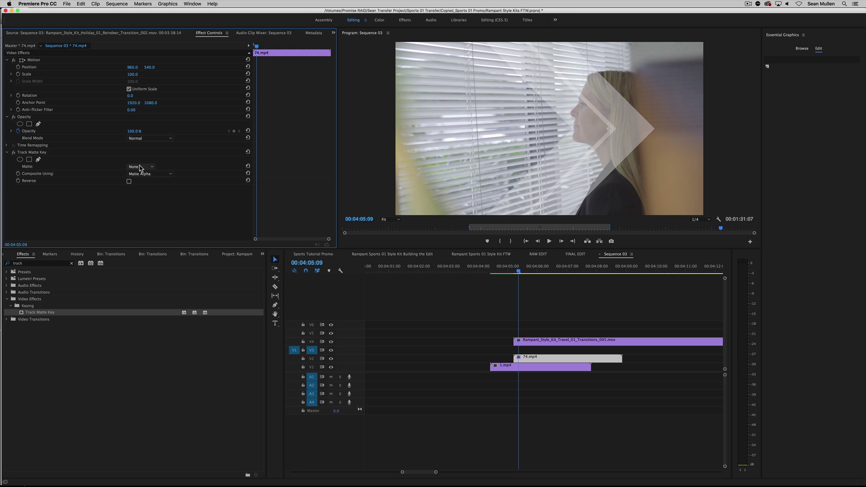
left_click(143, 183)
left_click(151, 167)
left_click(142, 196)
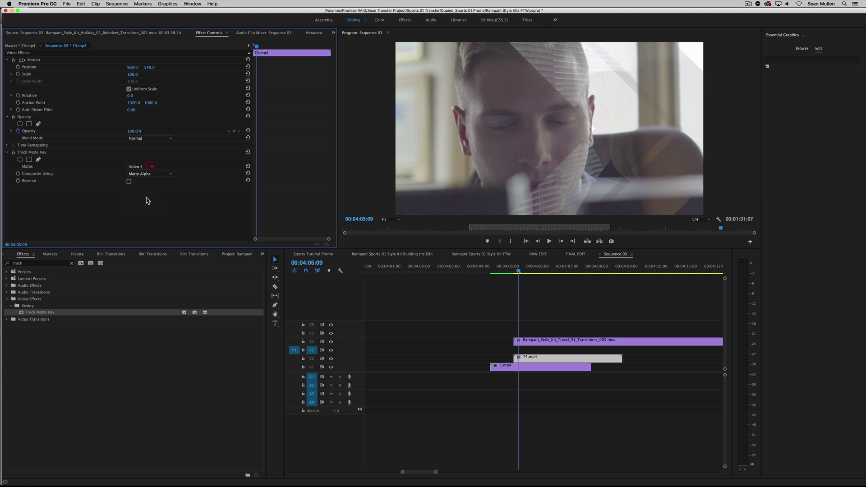
Step: Play the track-matted Travel transition several times from just before the 74.mp4 clip, and park the playhead at 00:04:04:23
left_click(505, 269)
key("space")
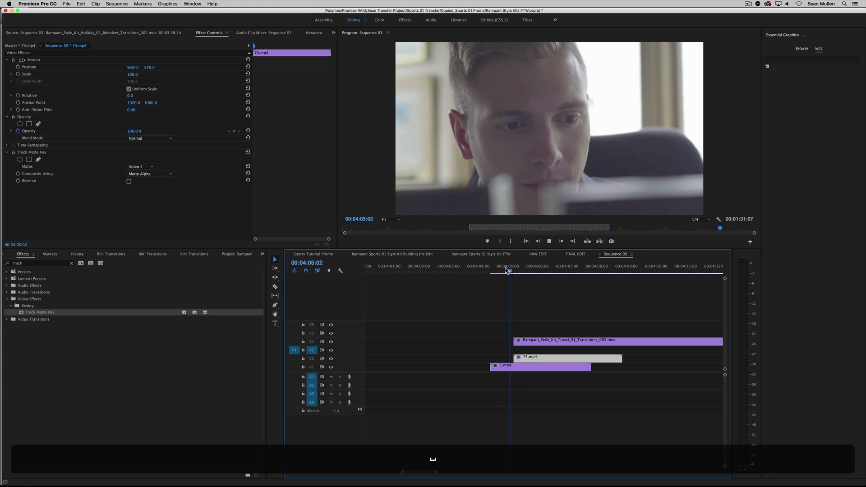
key("space")
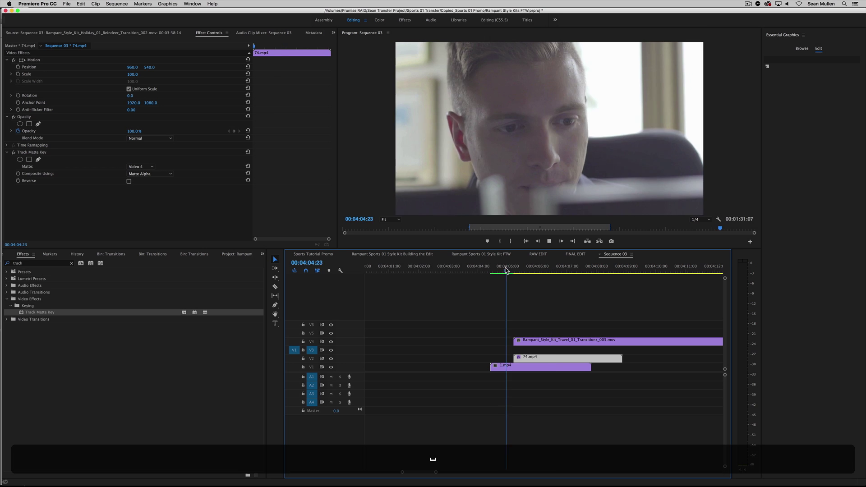
key("space")
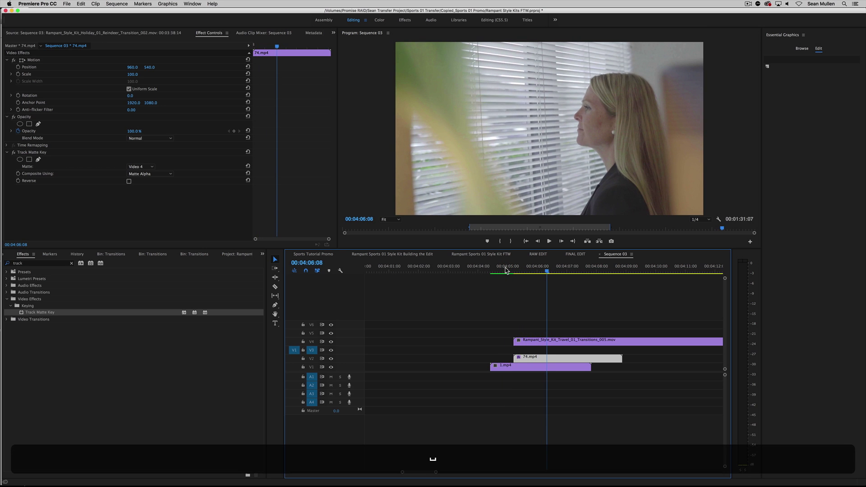
key("space")
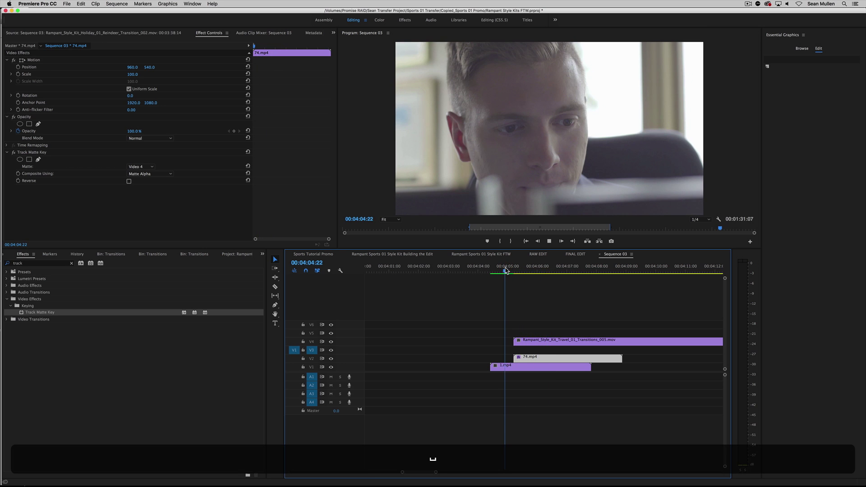
key("space")
mouse_move(505, 270)
left_mouse_down()
mouse_move(515, 271)
mouse_move(506, 274)
left_mouse_up()
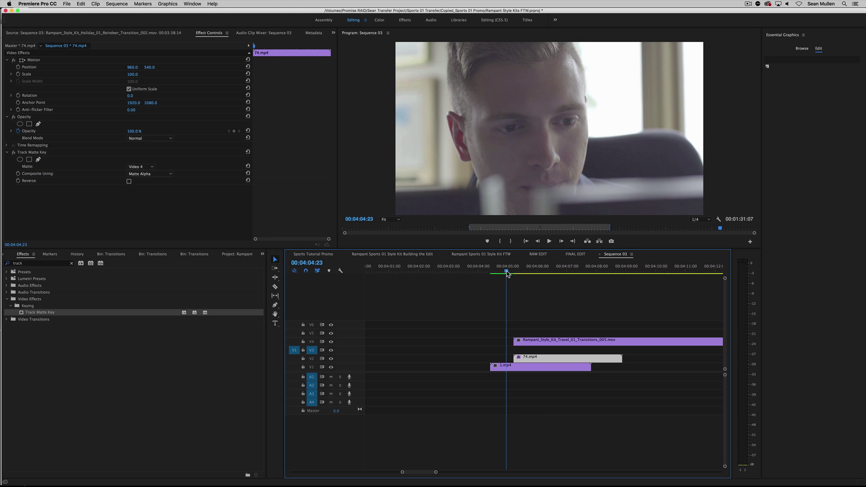
Step: Move the Travel transition from V4 up to V5, keeping its start time
left_click(556, 344)
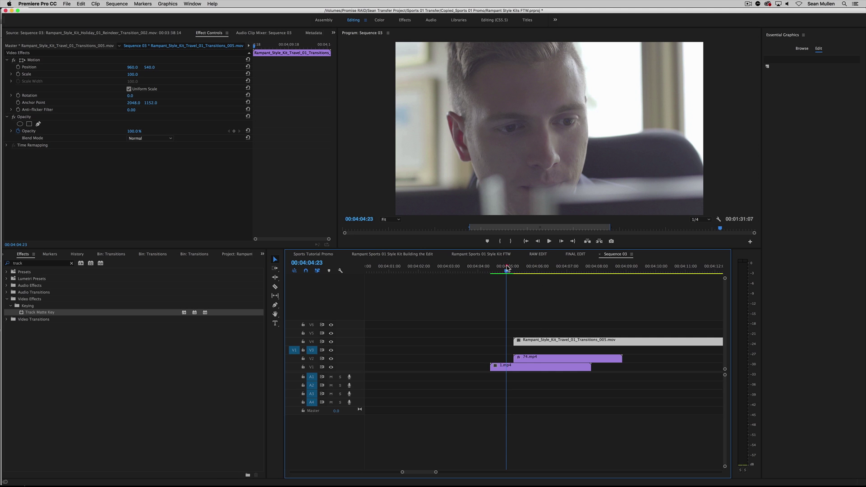
mouse_move(525, 272)
left_mouse_down()
mouse_move(533, 272)
mouse_move(526, 272)
left_mouse_up()
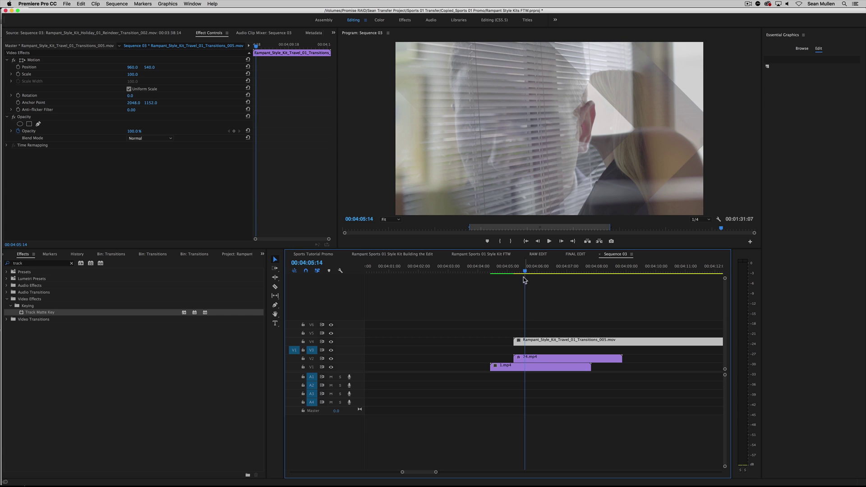
left_click_drag(563, 339, 562, 331)
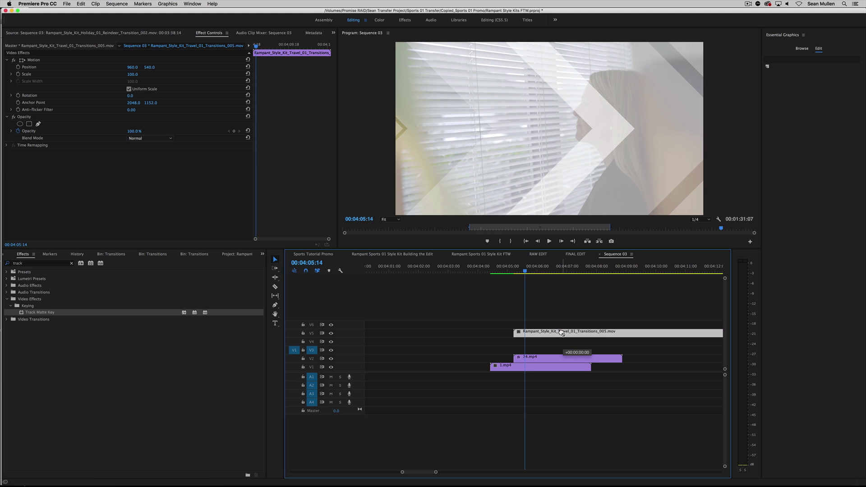
Step: Play the section with the Travel transition on V5, and park the playhead at 00:04:05:08
left_click_drag(517, 271, 511, 271)
key("space")
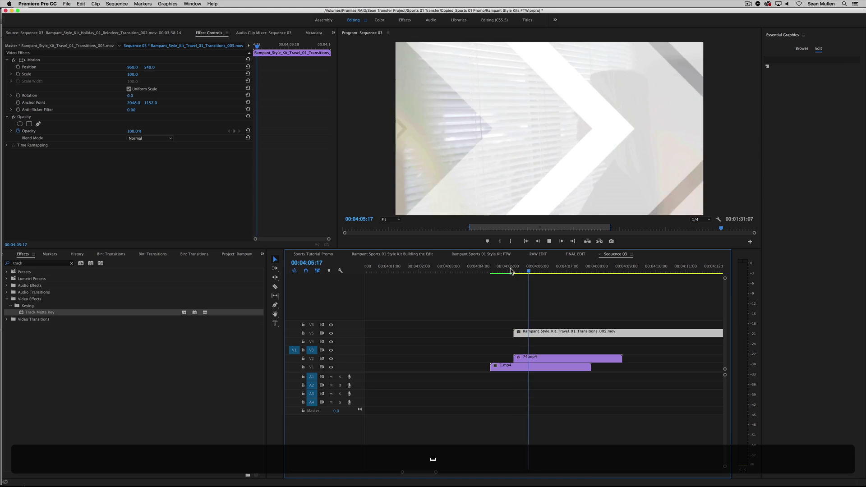
left_click(518, 268)
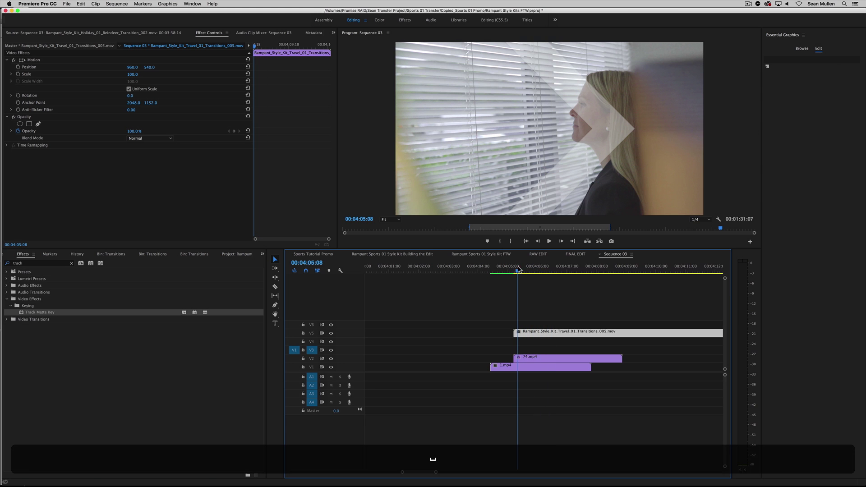
Step: Try duplicating the 74.mp4 clip onto V4 below the Travel transition, and delete the copy
left_click(532, 358)
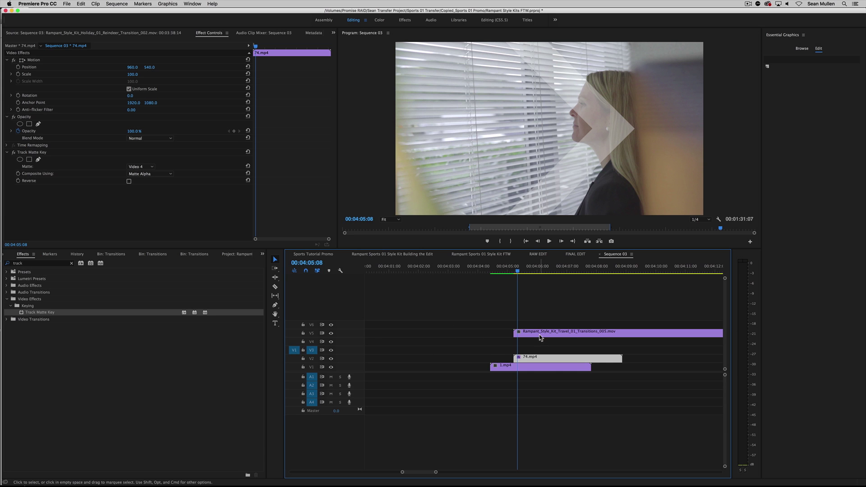
left_click_drag(541, 360, 536, 346)
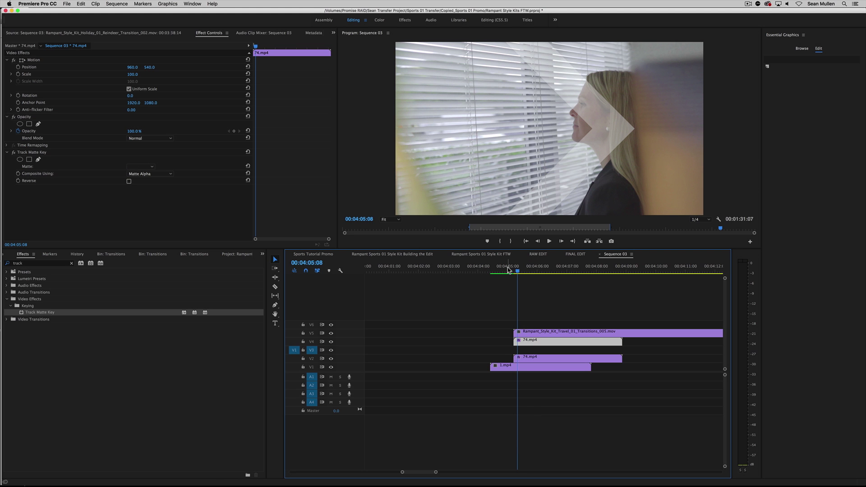
mouse_move(517, 270)
left_mouse_down()
mouse_move(507, 270)
mouse_move(521, 269)
left_mouse_up()
left_click(540, 333)
key("BackSpace")
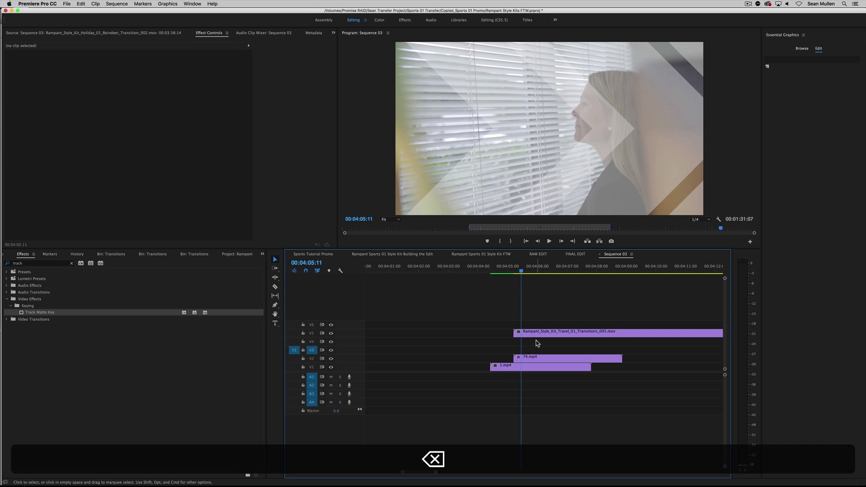
Step: Change the Track Matte Key's matte on the 74.mp4 clip on V2 to Video 5
left_click_drag(514, 270, 517, 270)
left_click(533, 360)
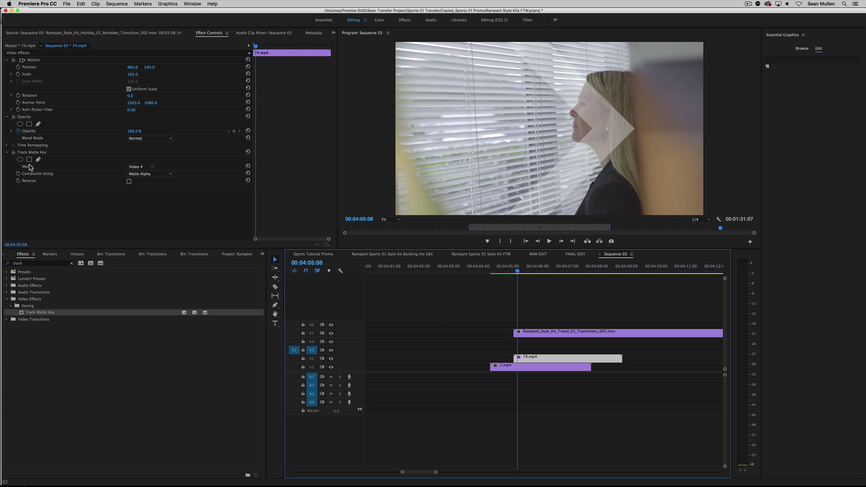
left_click(148, 170)
left_click(151, 198)
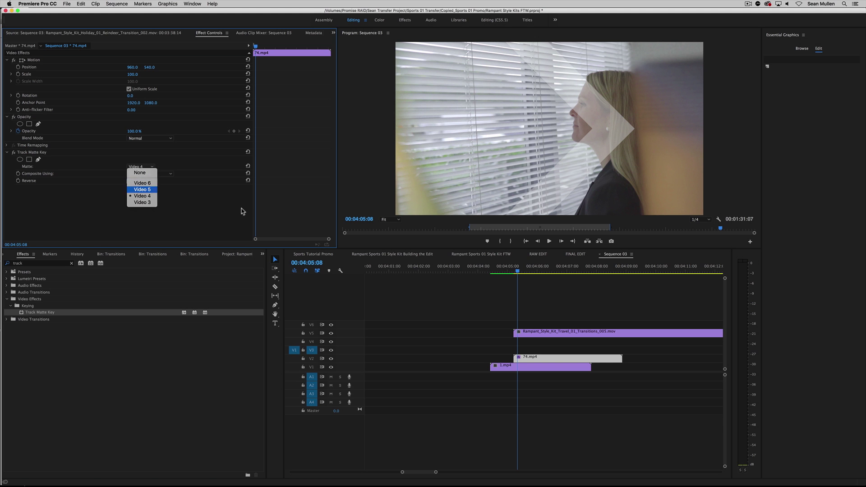
Step: Play the Travel transition from about 00:04:05:00 to check the matte taken from V5
left_click(508, 271)
key("space")
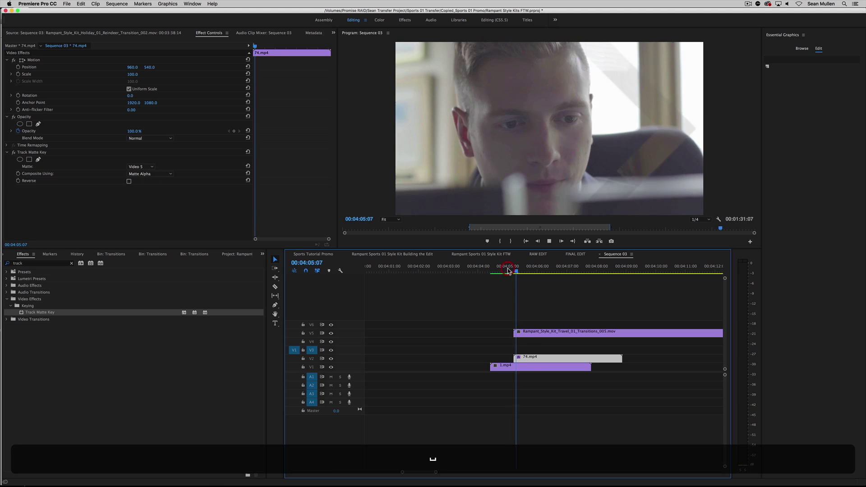
key("space")
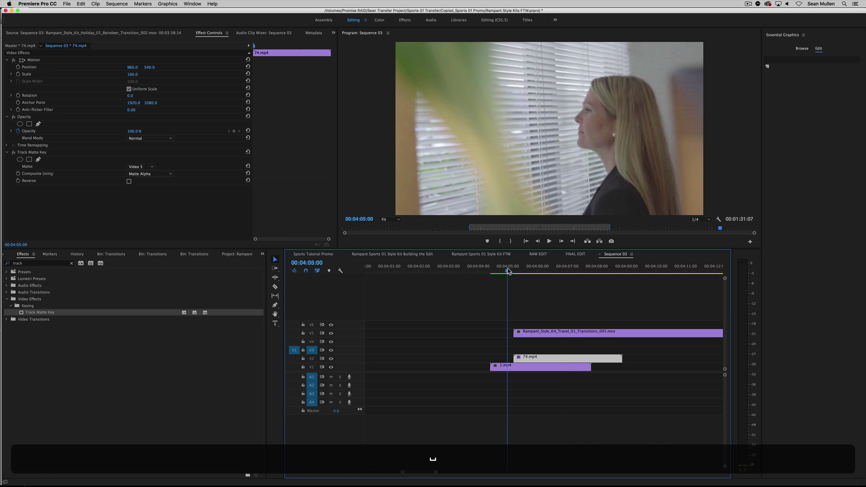
key("space")
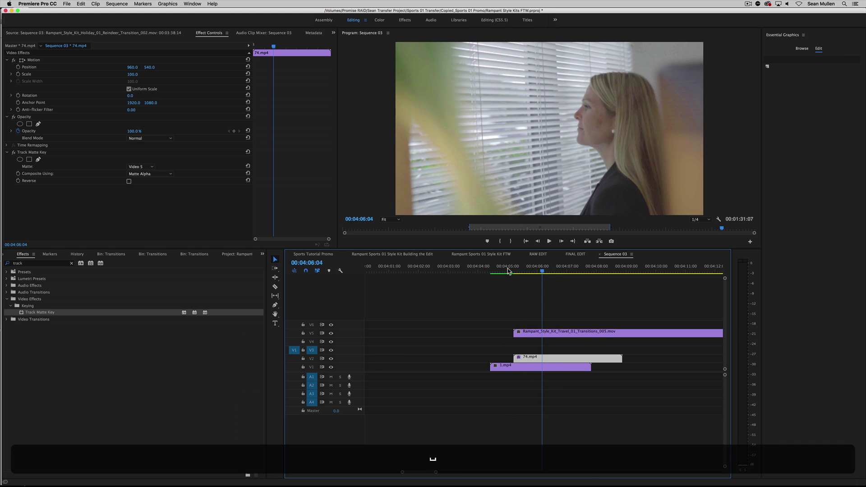
Step: Play the earlier forest-to-woman transition repeatedly from about 00:02:42 in the sequence
left_click_drag(420, 472, 489, 473)
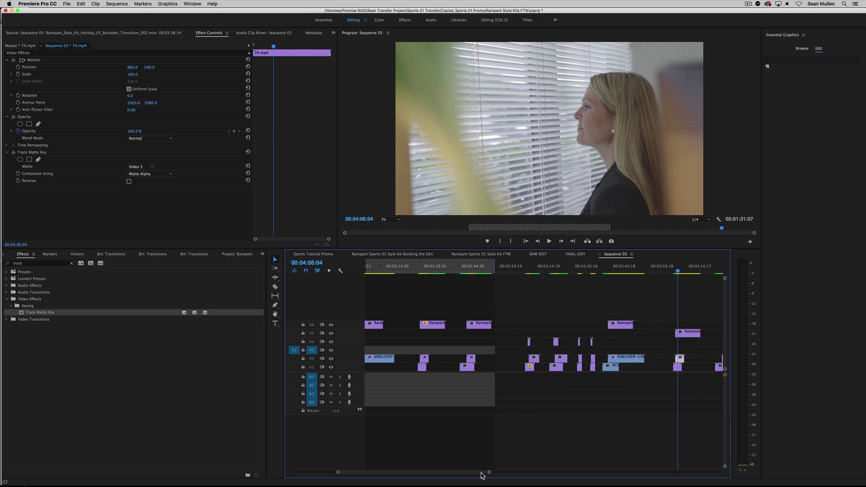
left_click(464, 267)
key("space")
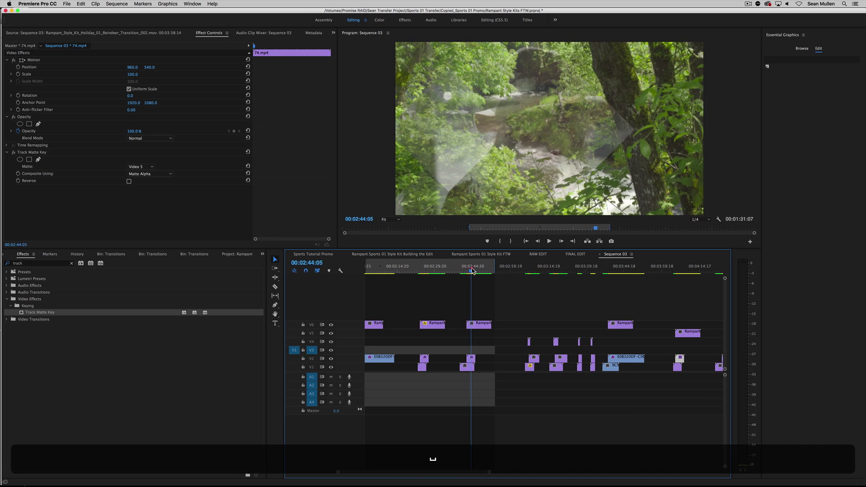
left_click(467, 269)
left_click(465, 269)
key("space")
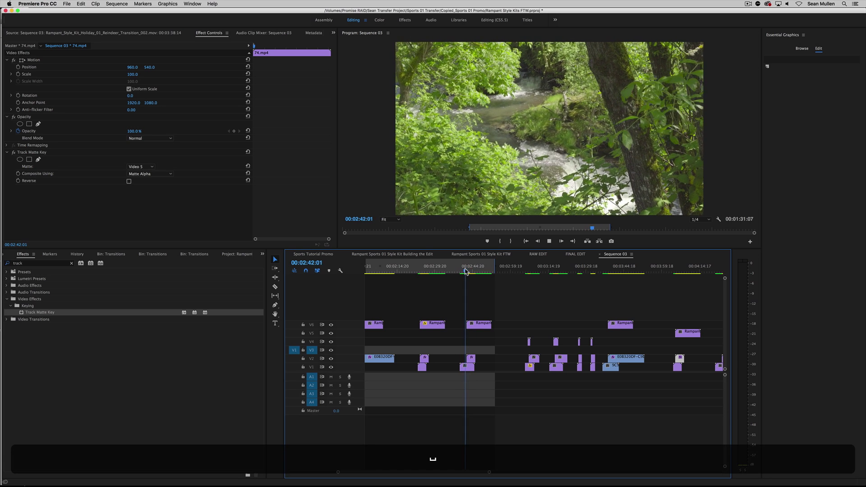
key("space")
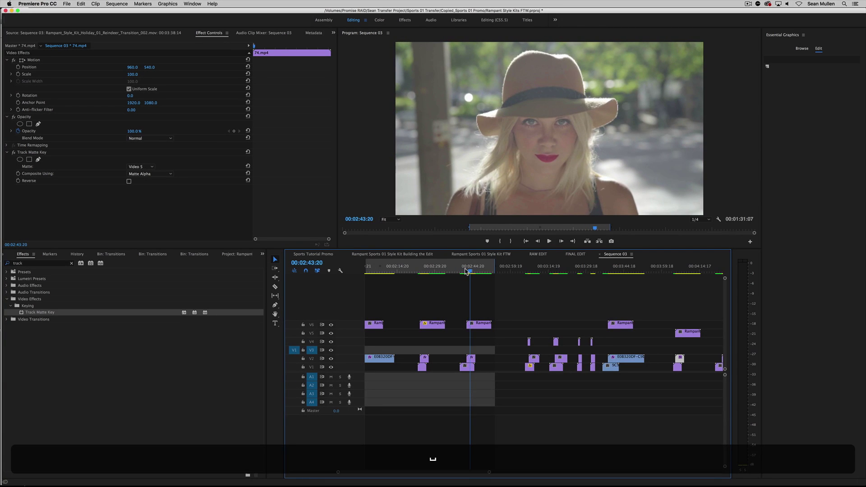
left_click(465, 269)
key("space")
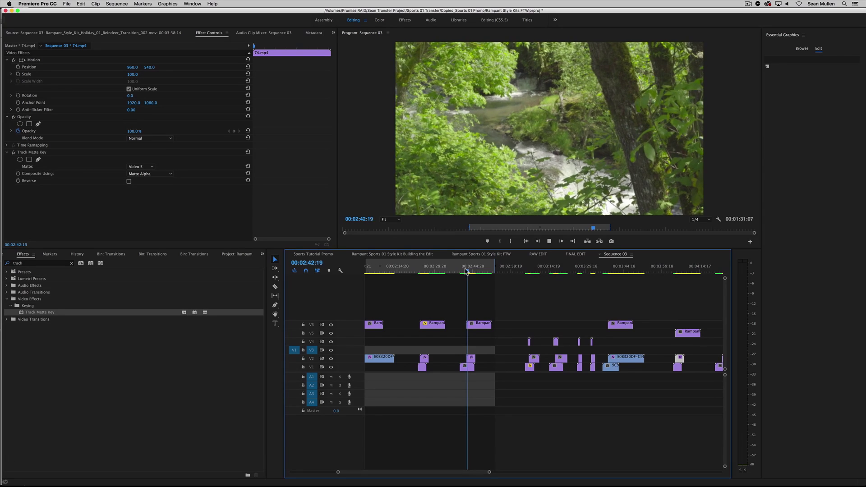
key("space")
left_click(465, 269)
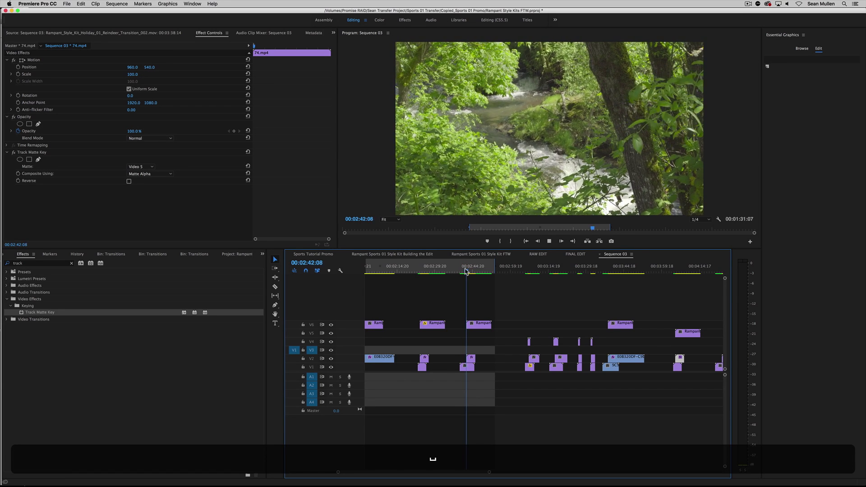
key("space")
key("space")
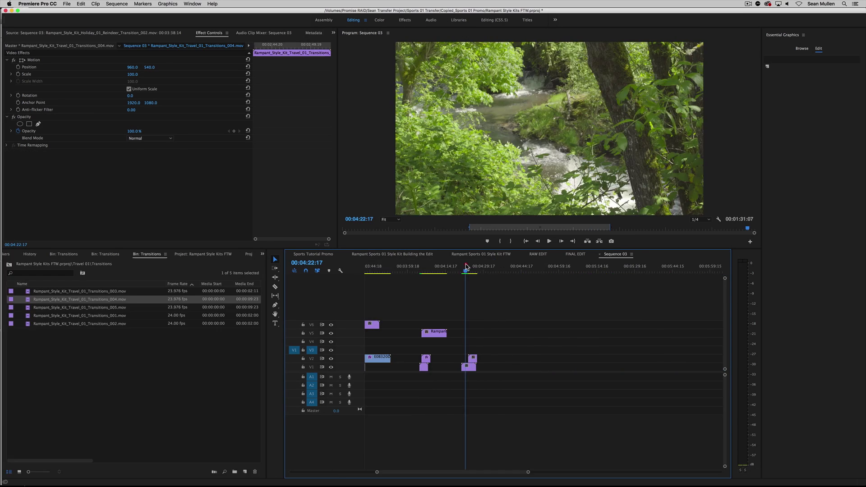
Step: Play the plain cut between the last two clips on V1 and V2 repeatedly, and park the playhead at 00:04:23:22
key("space")
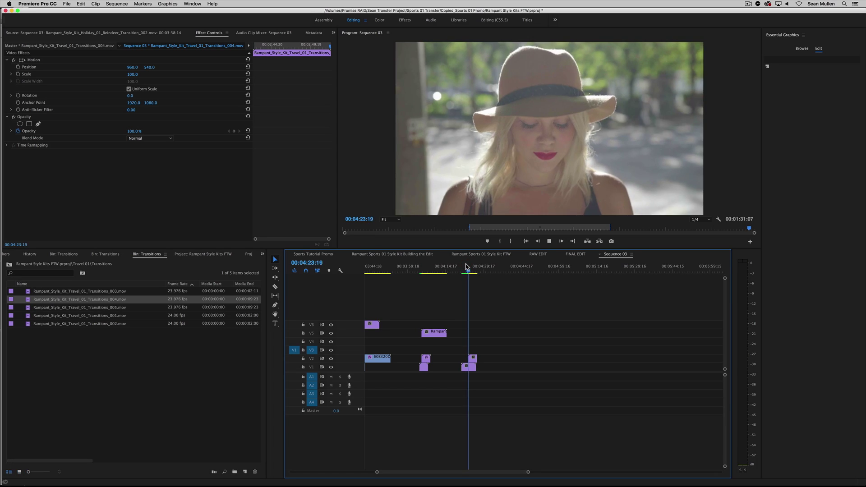
key("space")
left_click(465, 268)
key("space")
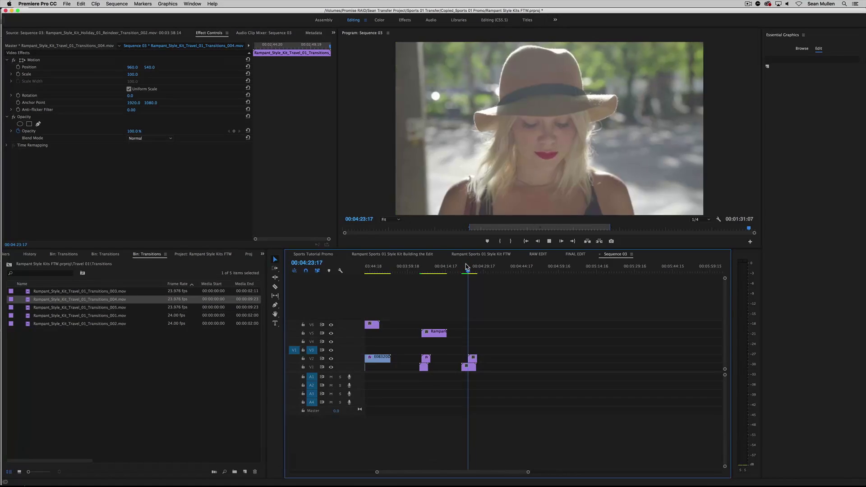
key("space")
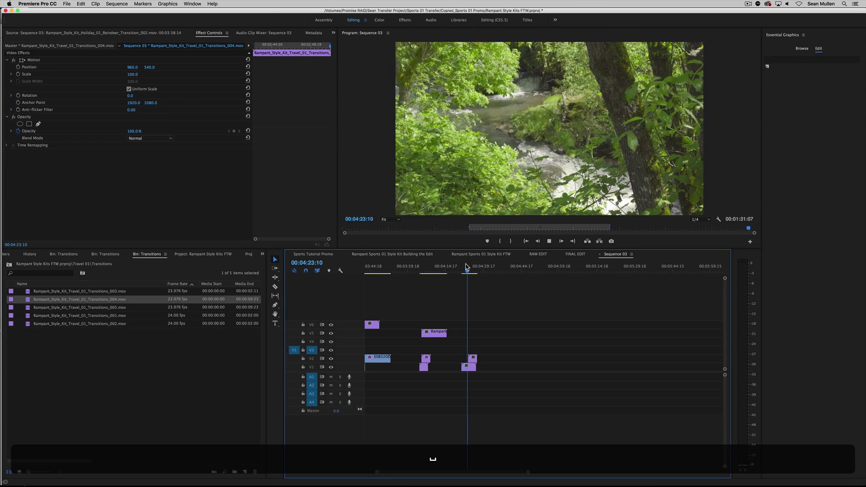
key("space")
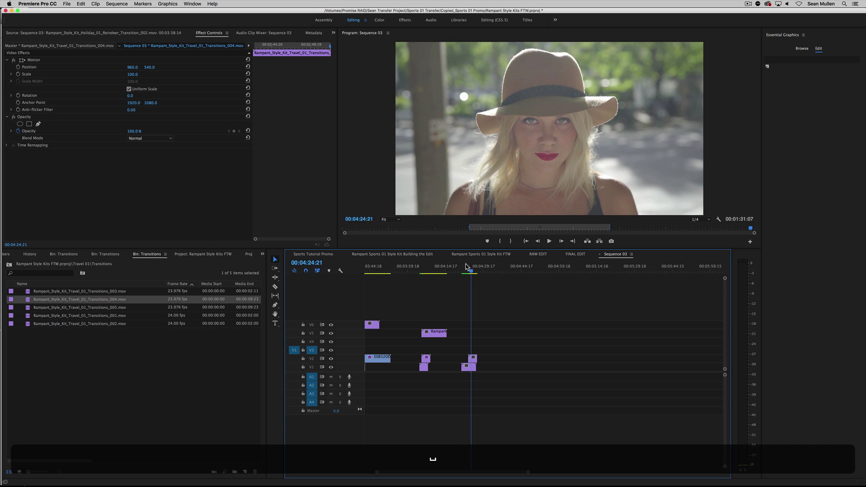
left_click(466, 266)
left_click(468, 268)
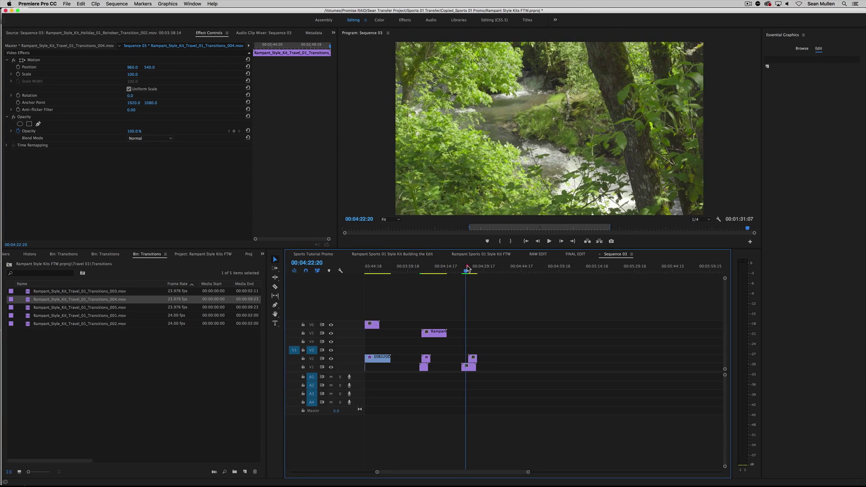
left_click(469, 267)
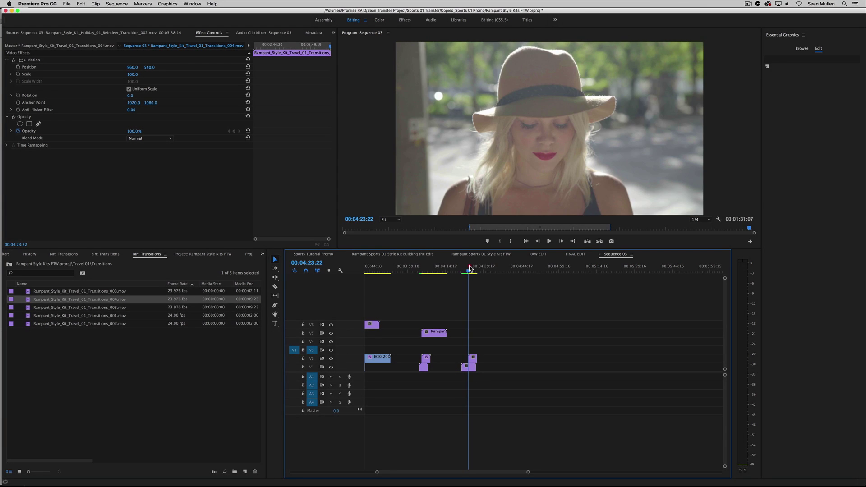
Step: Place Rampant_Style_Kit_Travel_01_Transitions_004.mov on V3, with its start aligned to the start of the 49.mp4 clip on V2
double_click(28, 300)
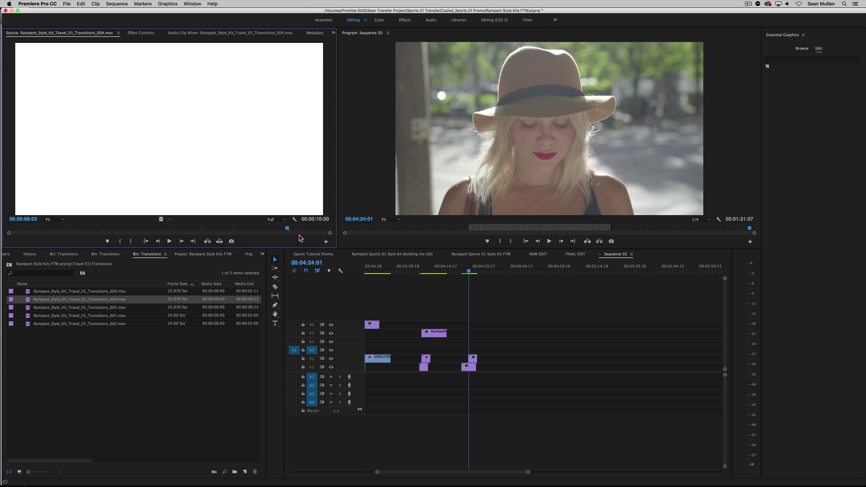
left_click_drag(63, 231, 474, 350)
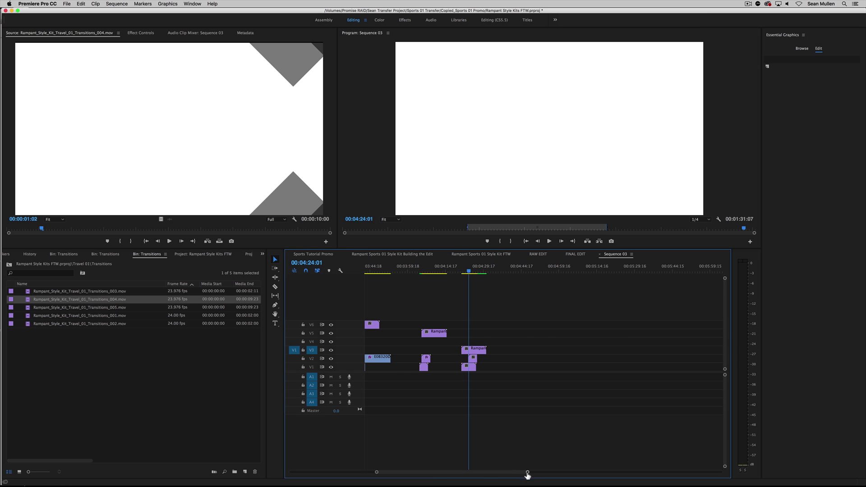
left_click_drag(527, 474, 455, 472)
left_click_drag(525, 353, 564, 353)
left_click(559, 360)
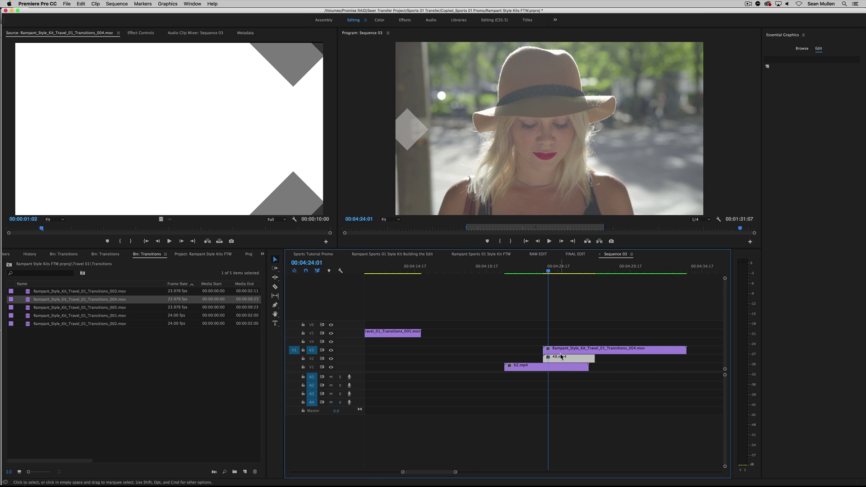
left_click(561, 352)
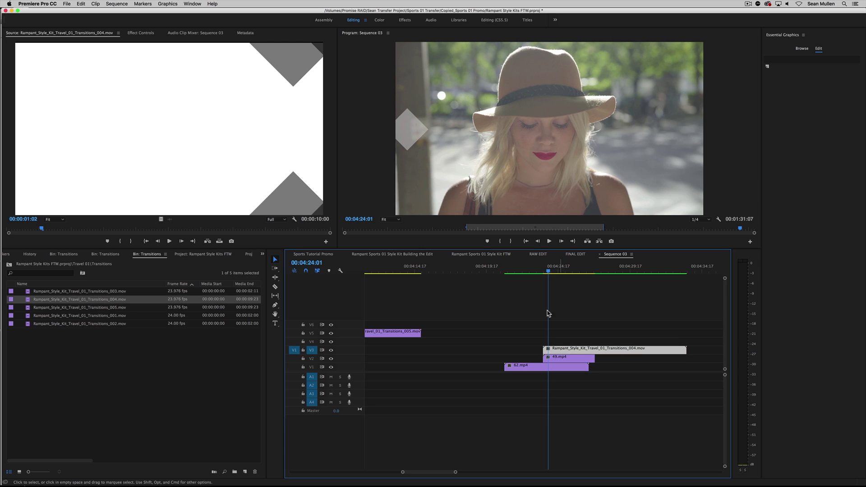
left_click(561, 360)
left_click(561, 351)
left_click(561, 360)
left_click(559, 352)
left_click(559, 359)
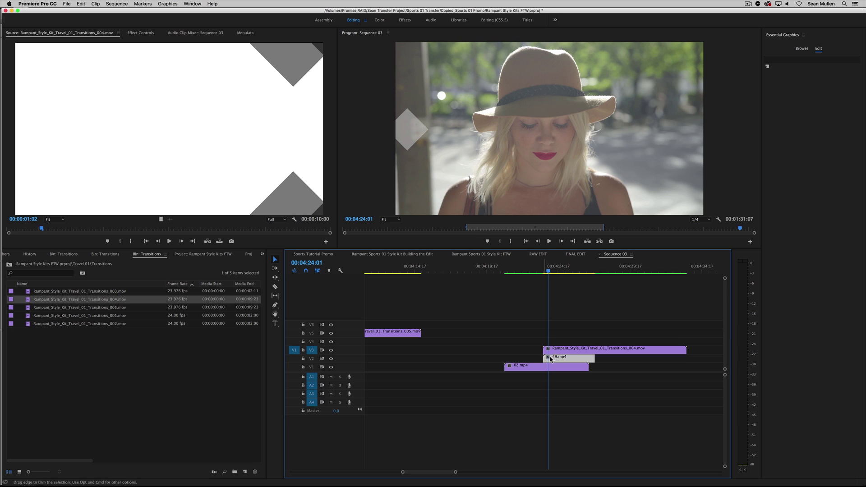
left_click(556, 350)
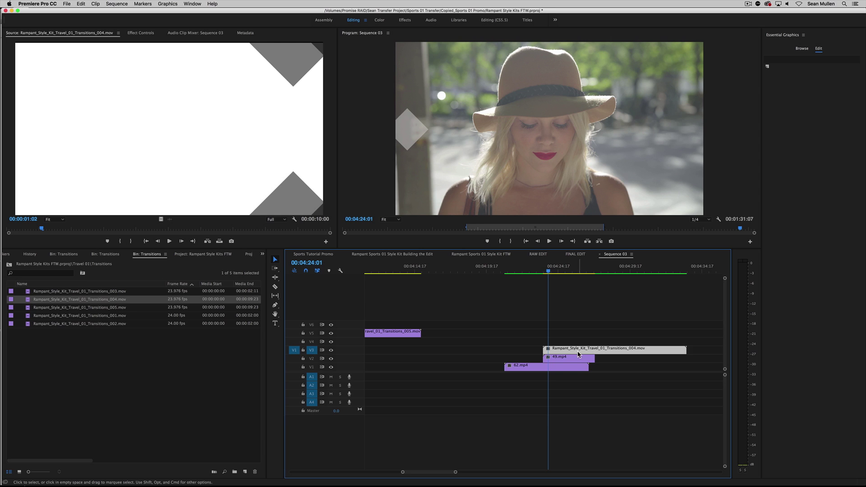
Step: Search the effects for "track" and apply Track Matte Key to the 49.mp4 clip on V2
left_click(575, 359)
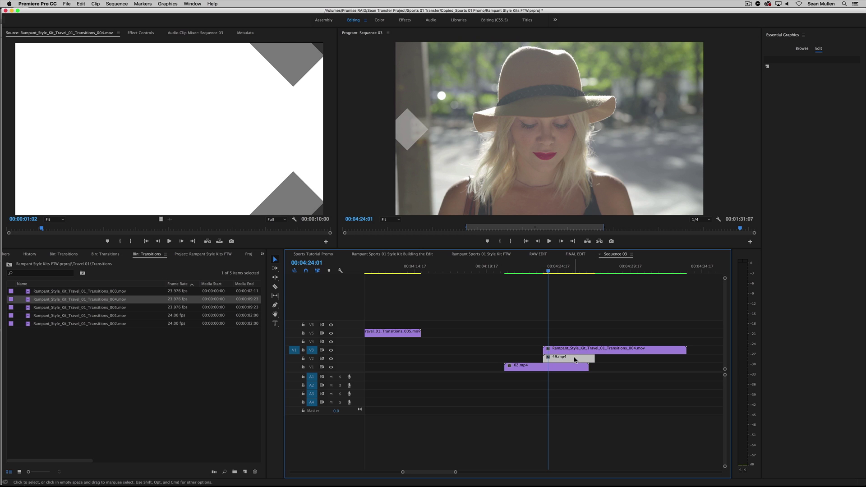
left_click(263, 254)
left_click(278, 285)
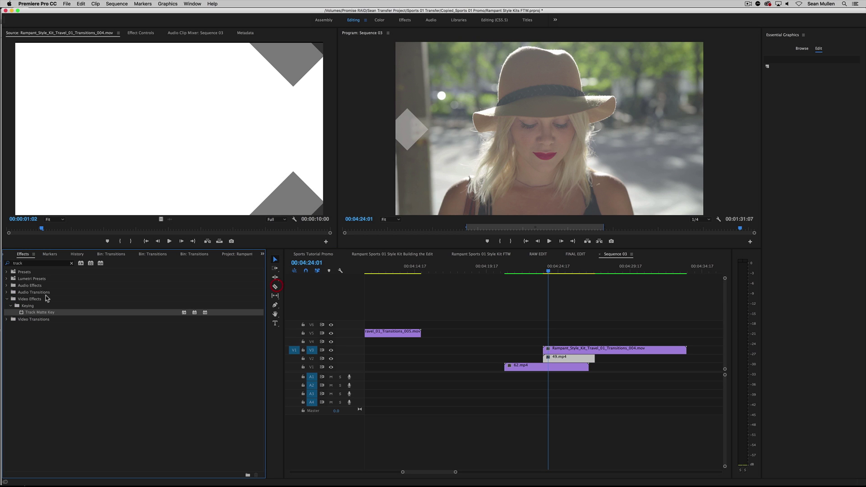
double_click(22, 264)
key("BackSpace")
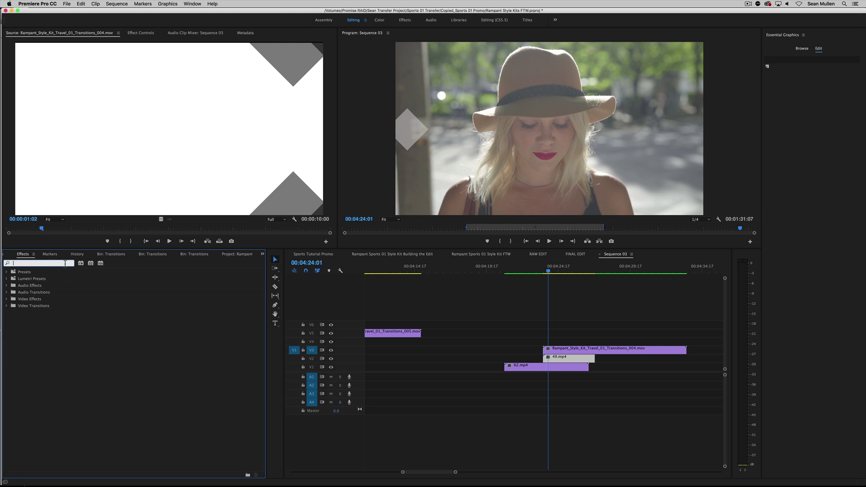
type("track")
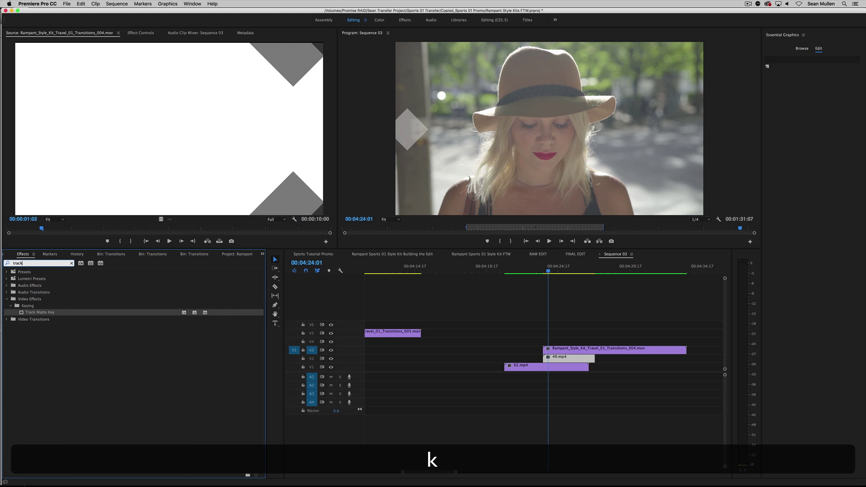
left_click_drag(15, 312, 554, 358)
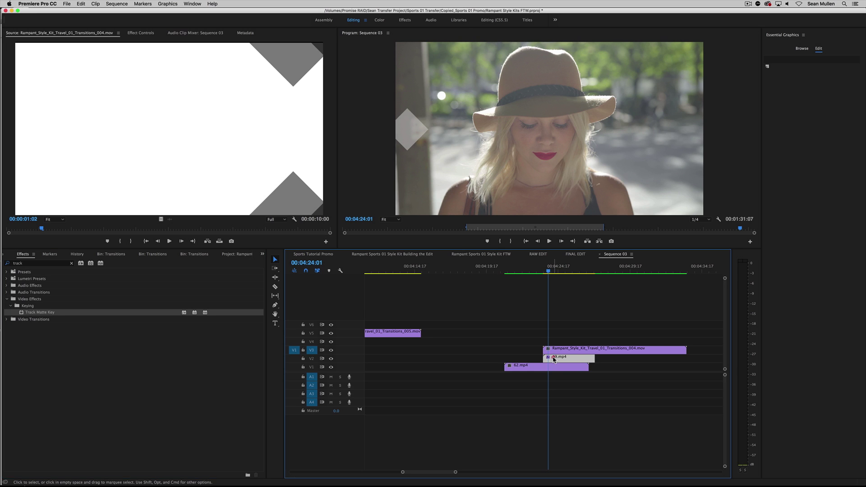
Step: Set the Track Matte Key's matte on the 49.mp4 clip to Video 3
left_click(135, 33)
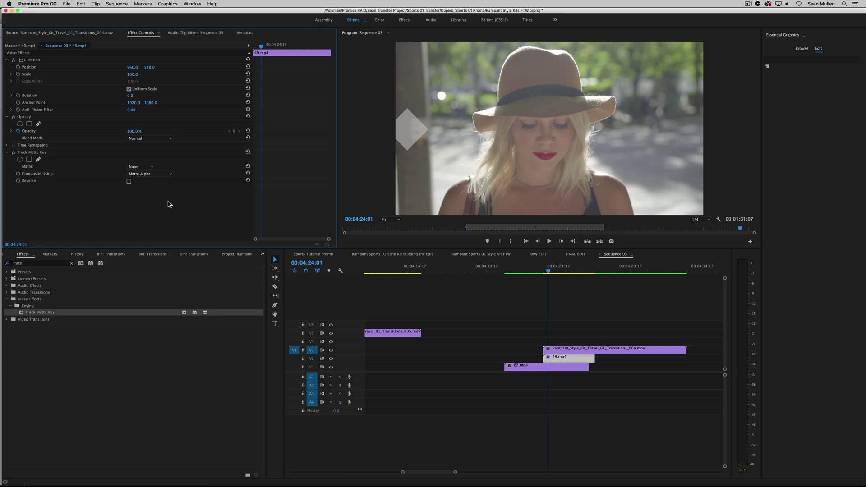
key("shift")
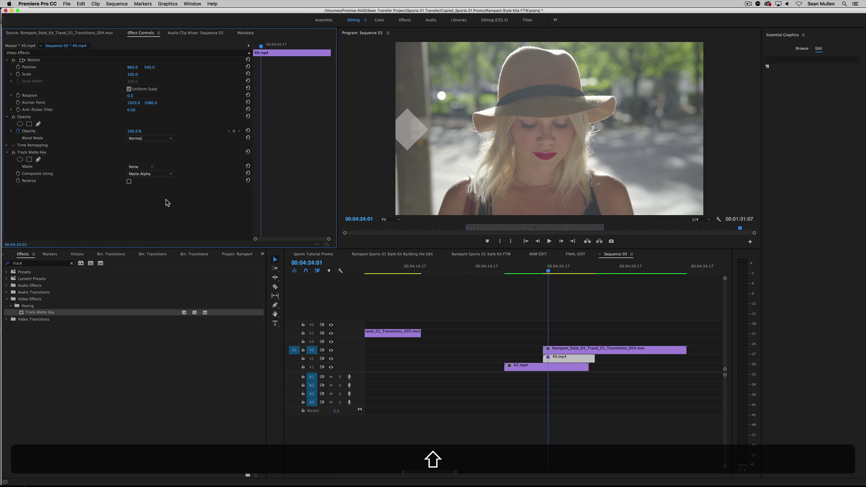
left_click(150, 168)
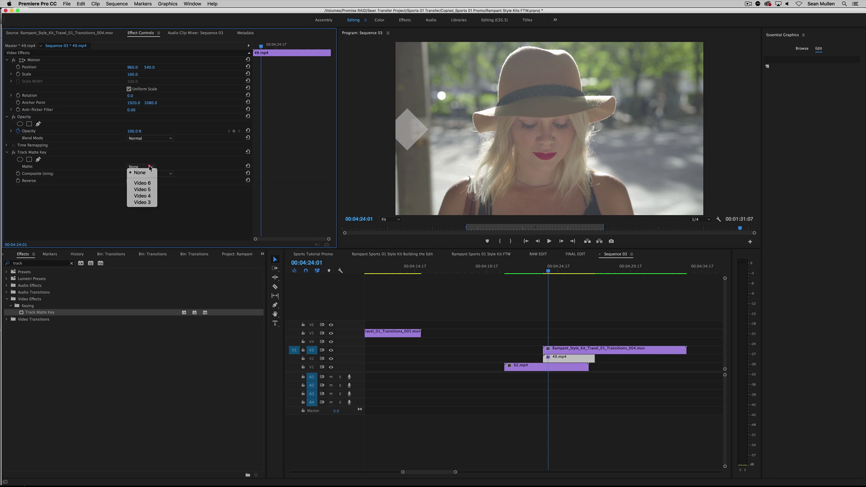
left_click(142, 202)
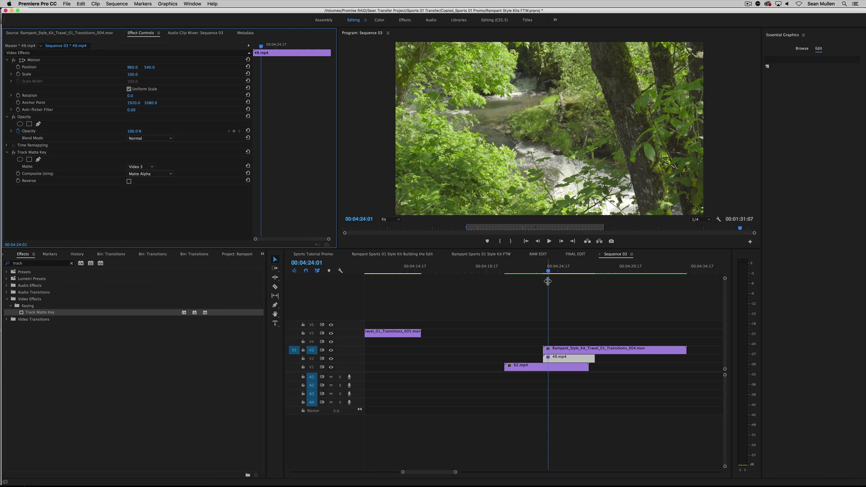
Step: Play the forest-to-woman transition repeatedly from before the cut to check the track matte
left_click(542, 273)
key("space")
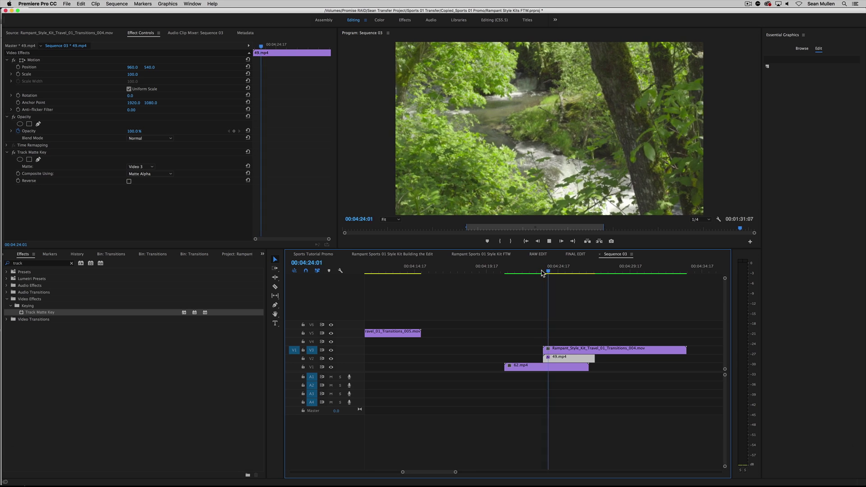
key("space")
left_click(542, 272)
key("space")
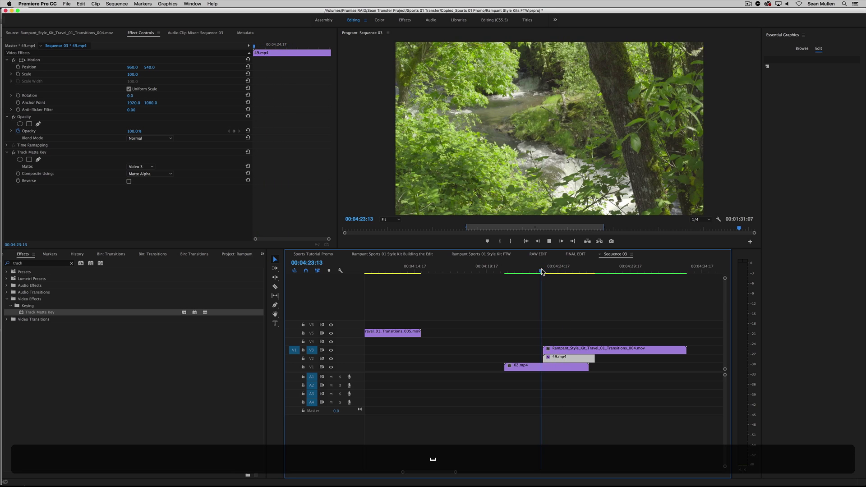
key("space")
left_click(543, 272)
key("space")
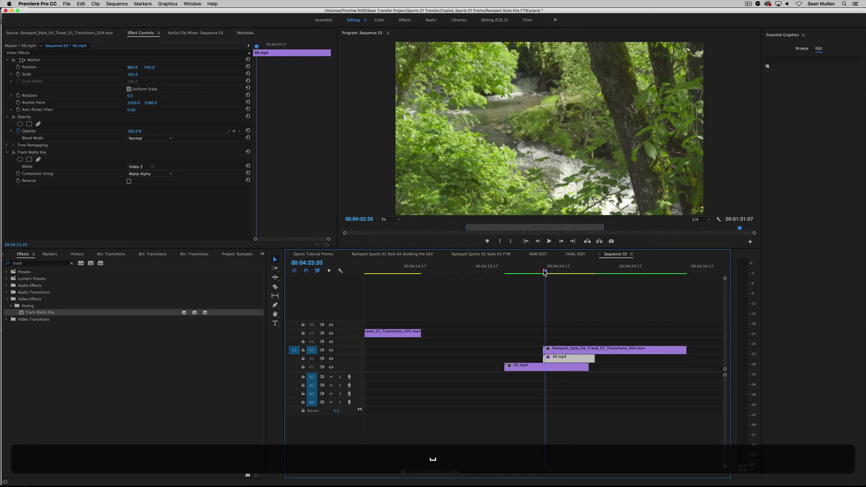
left_click_drag(527, 271, 508, 271)
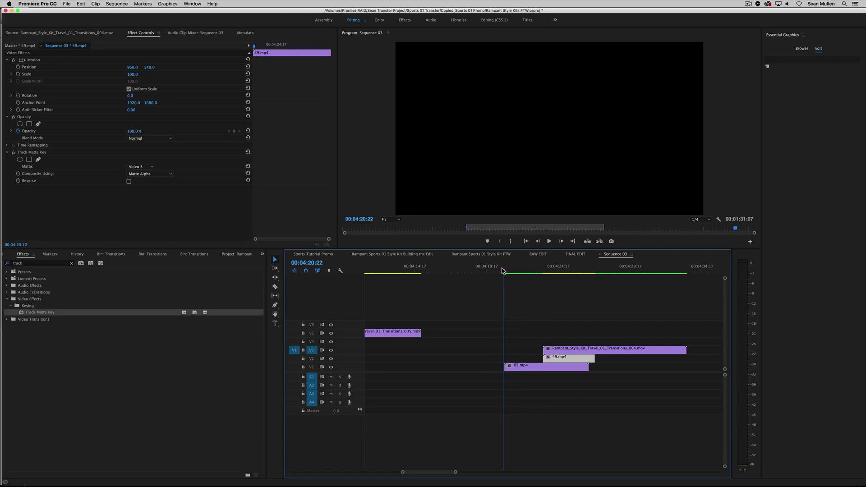
key("space")
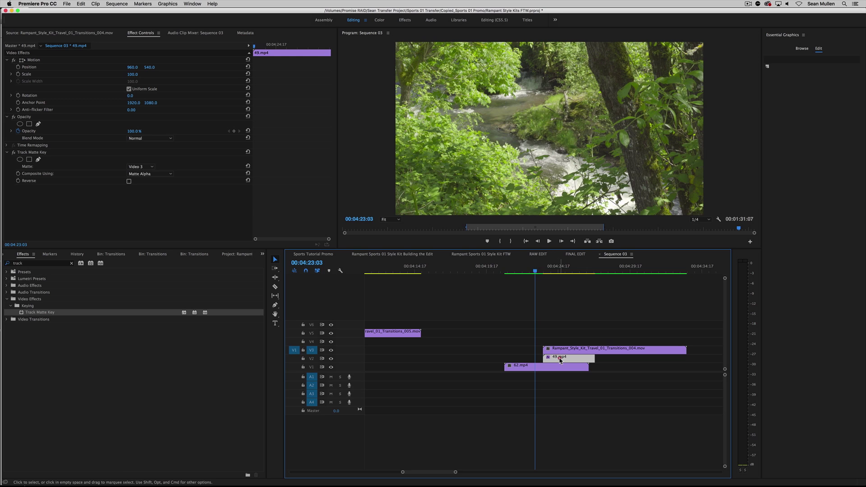
Step: Try shifting the 49.mp4 clip on V2 earlier than the transition on V3, and undo the move
left_click_drag(559, 354, 541, 357)
left_click(511, 272)
key("space")
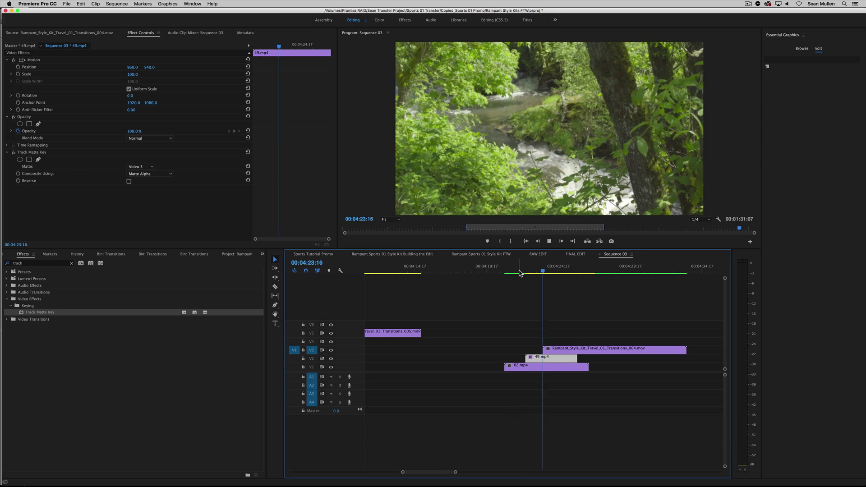
key("space")
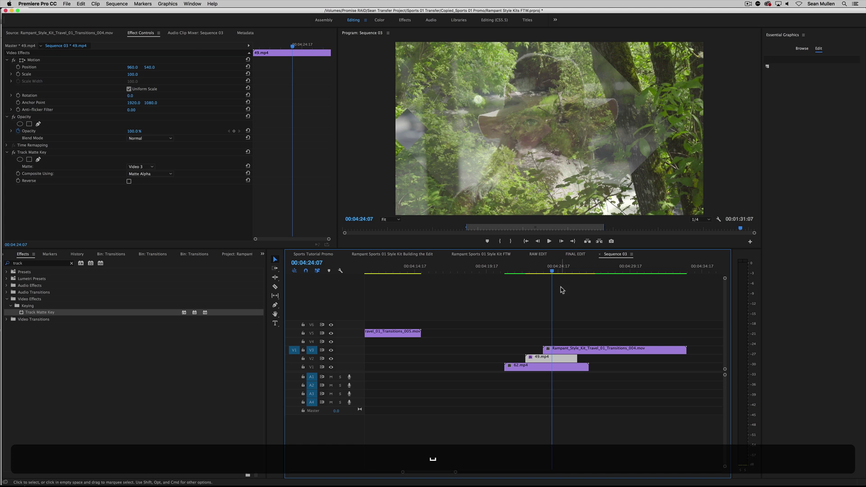
left_click(569, 351)
key("space")
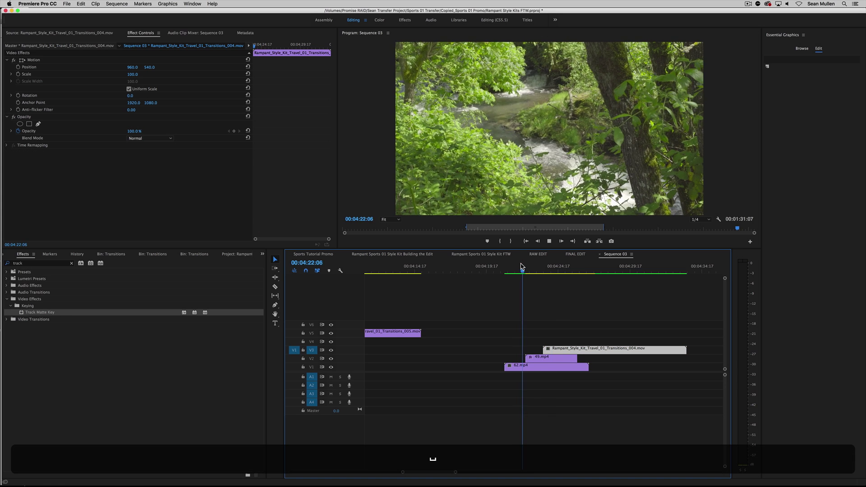
left_click(559, 350)
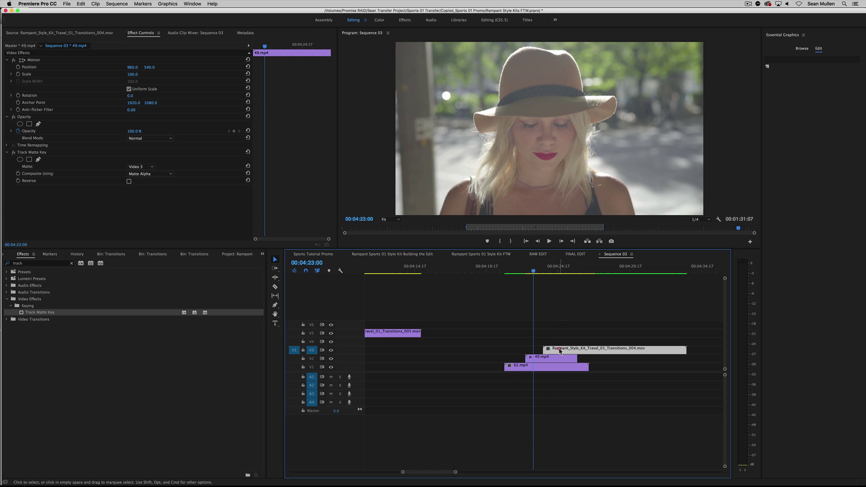
key("super+z")
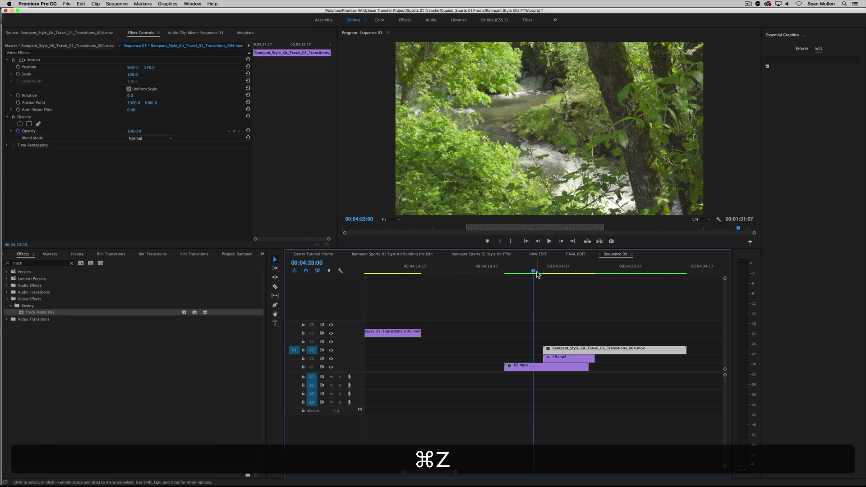
Step: Play and scrub the transition with the matte and the 49.mp4 clip starting together
key("space")
key("space")
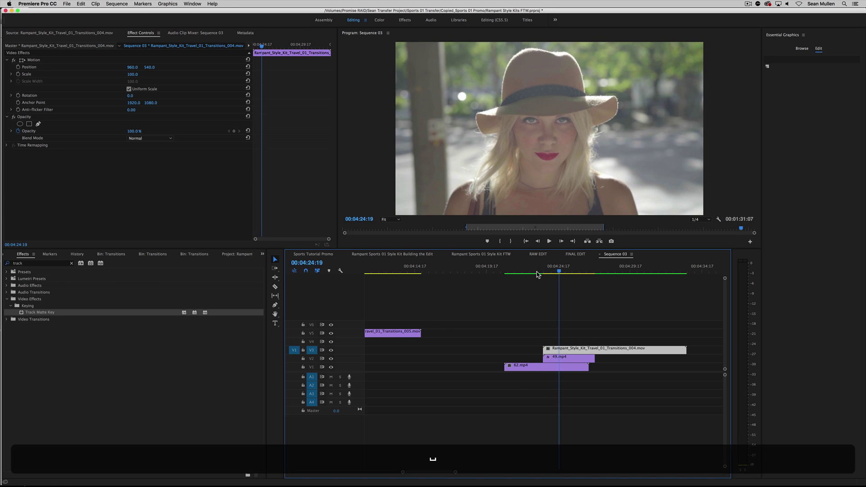
left_click_drag(536, 274, 520, 270)
left_click(534, 267)
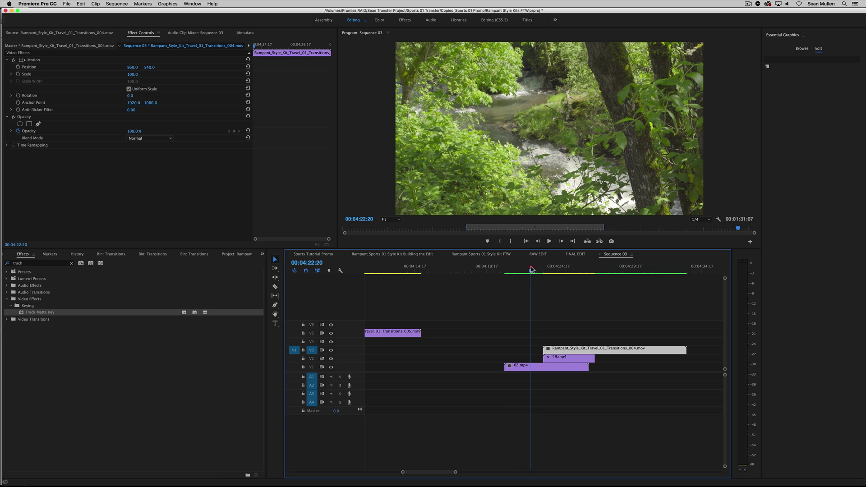
left_click_drag(516, 267, 528, 270)
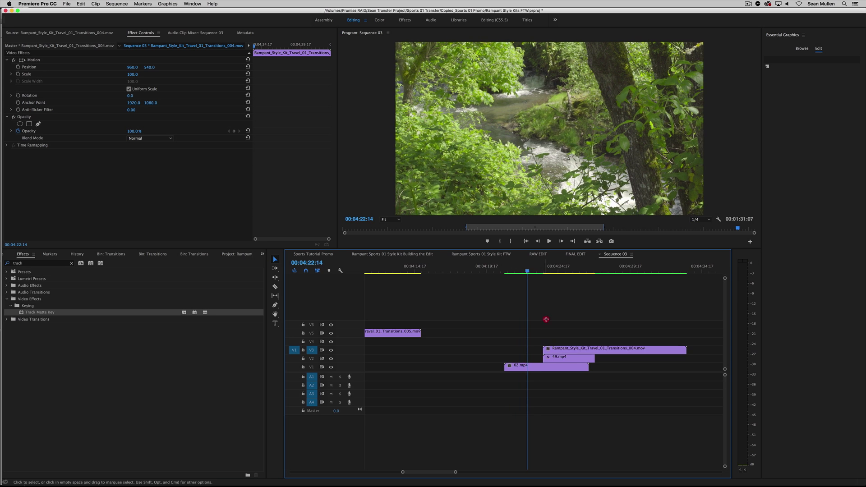
Step: Move the transition on V3 and the 49.mp4 clip on V2 together about two seconds earlier, and play the result
left_click_drag(543, 308, 537, 357)
left_click(512, 269)
key("space")
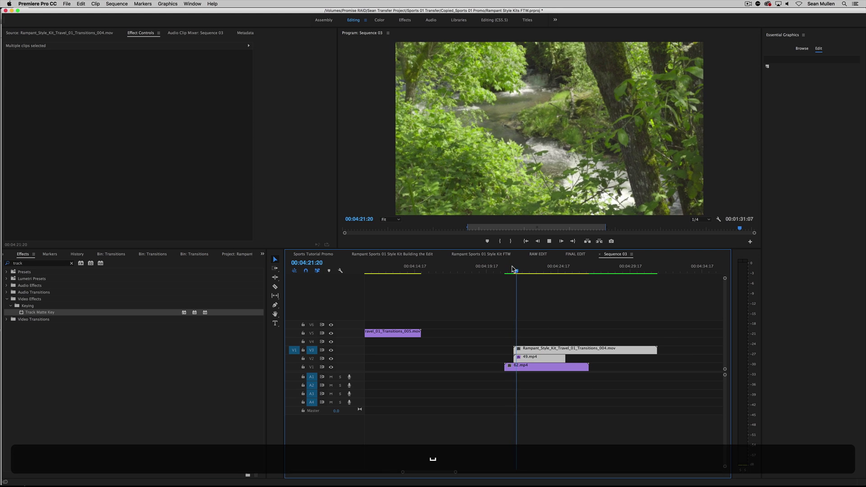
key("space")
left_click(522, 270)
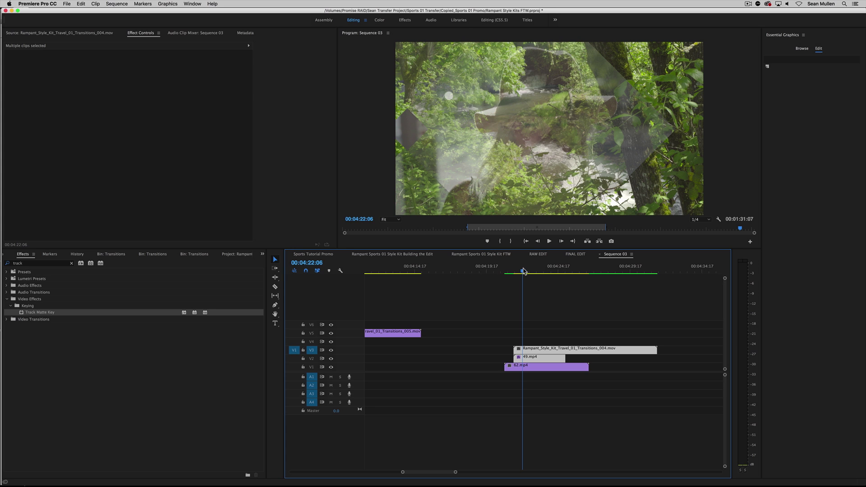
Step: Switch to Chrome and browse the Rampant Design Community, opening Ask A Question and the topic on adding style with the Sports 01 Style Kit
key("super+Tab")
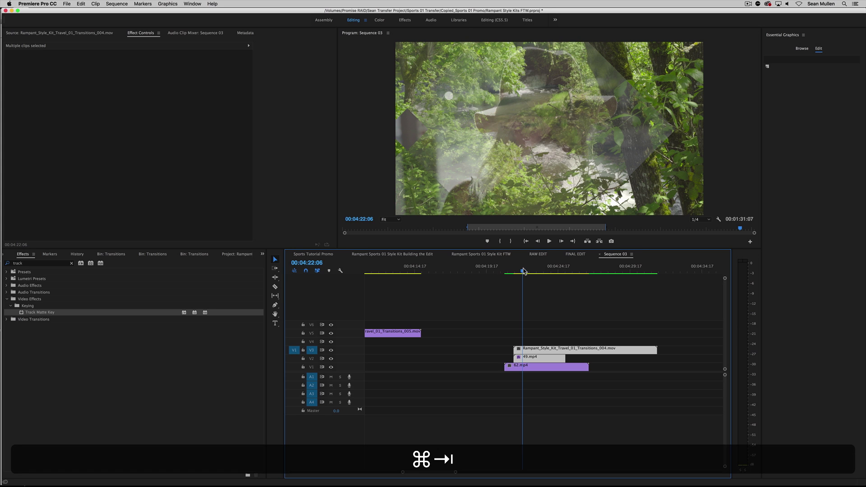
key("super+Tab")
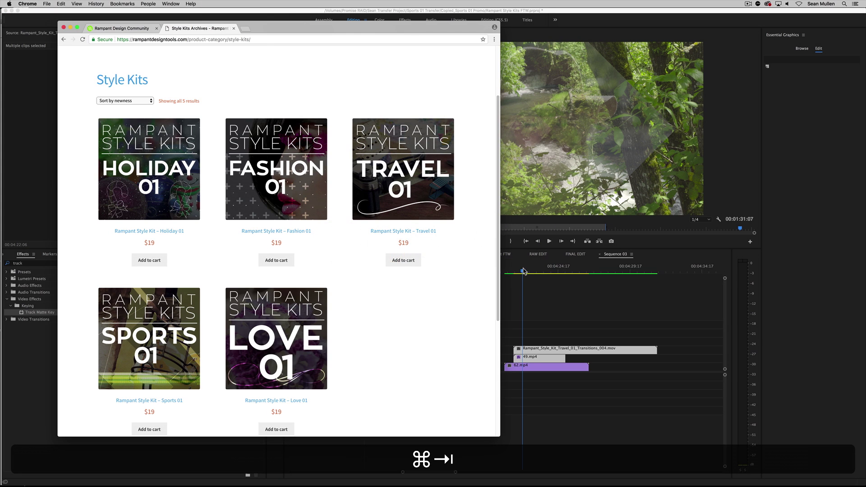
left_click(127, 27)
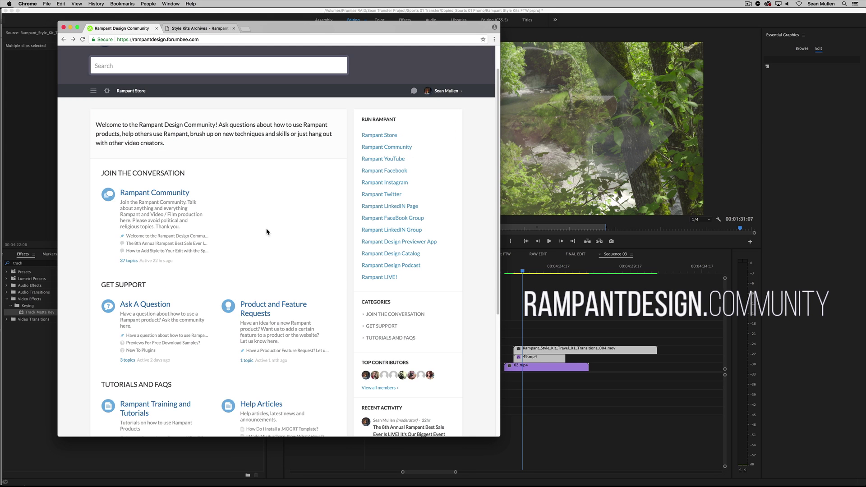
scroll(266, 232, "down", 5)
left_click(146, 249)
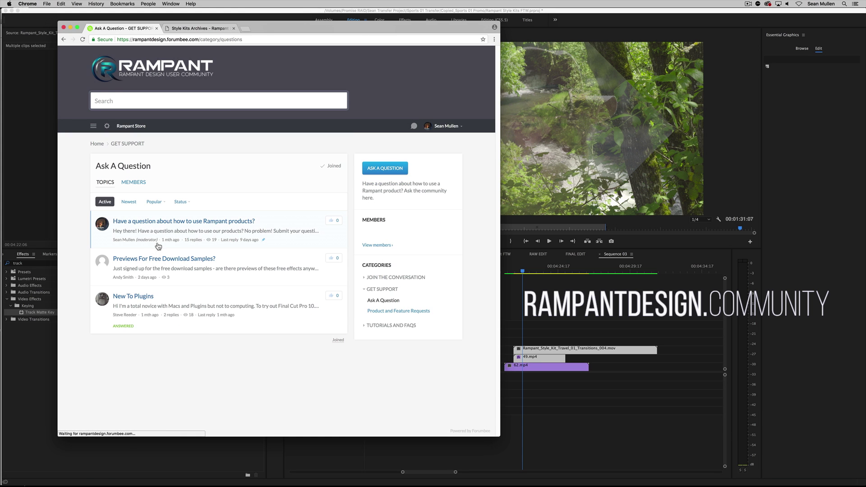
left_click(64, 39)
left_click(187, 168)
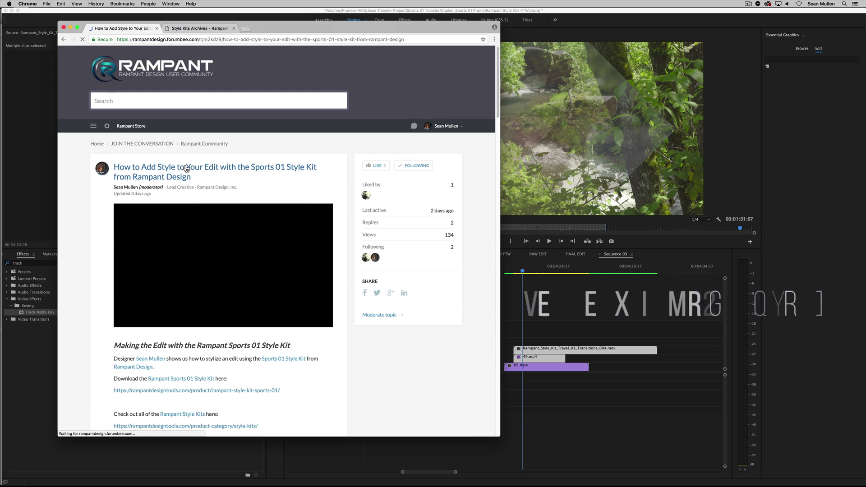
Step: Open the Rampant Community category from the Sports 01 Style Kit topic and look through its list of topics
left_click(209, 145)
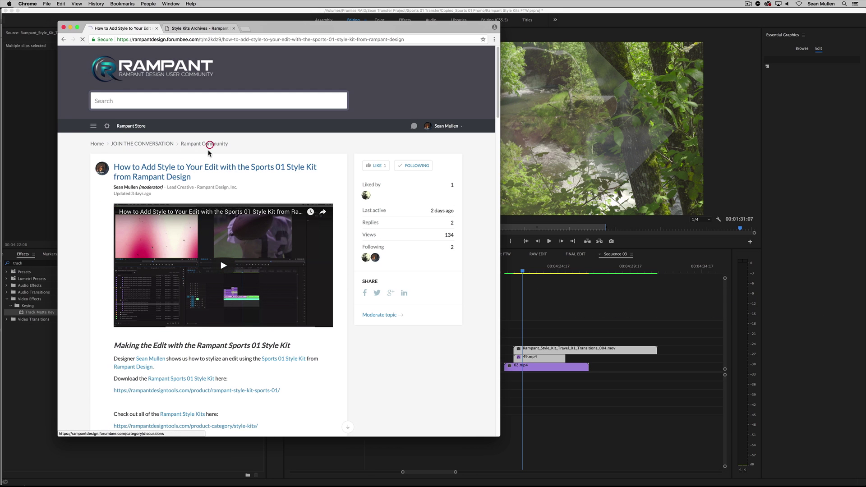
scroll(207, 221, "down", 10)
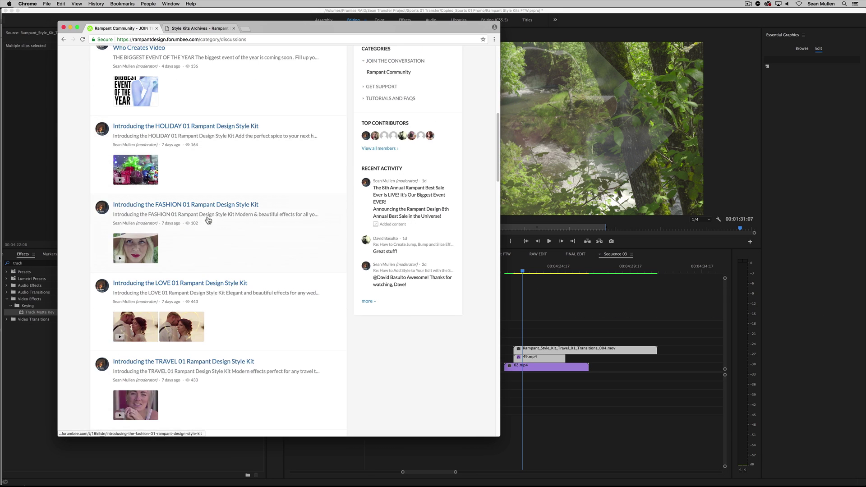
scroll(208, 226, "down", 3)
scroll(180, 189, "up", 15)
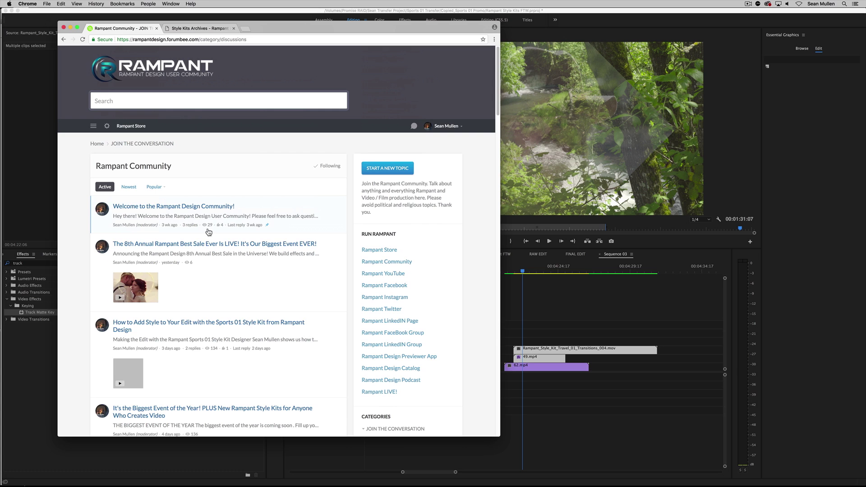
Step: Go back through JOIN THE CONVERSATION to the community home page and look over its conversation, support and tutorial sections
left_click(138, 143)
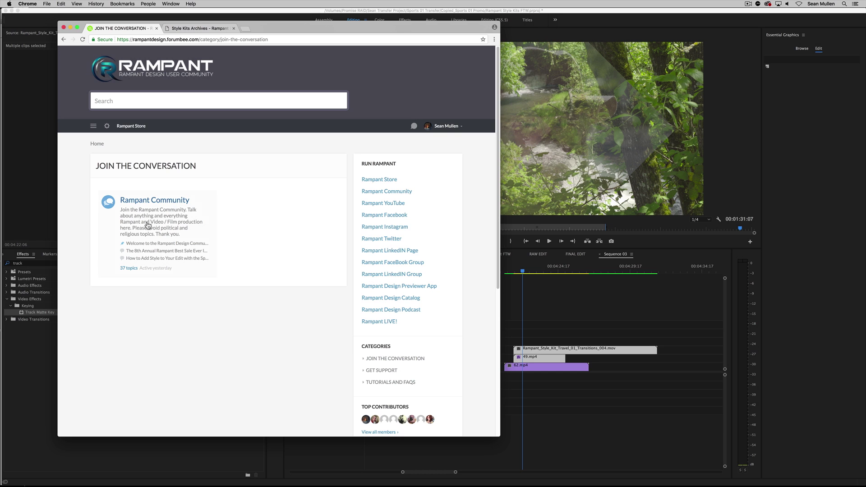
left_click(96, 143)
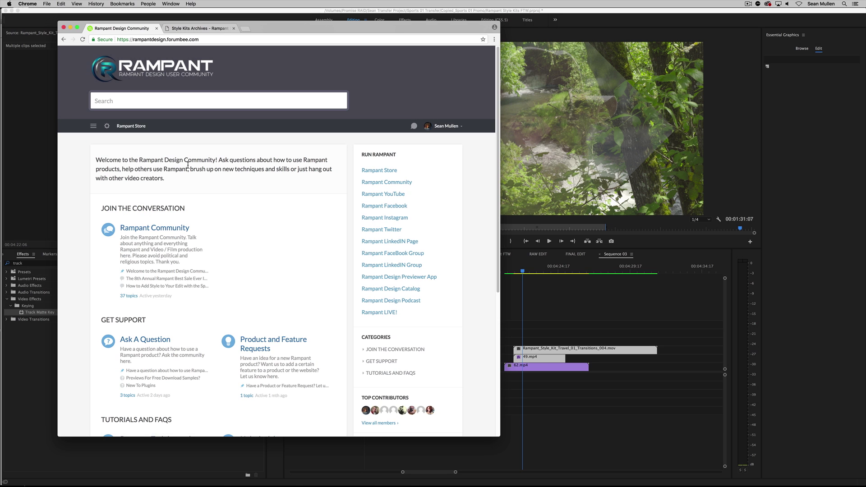
scroll(271, 270, "down", 3)
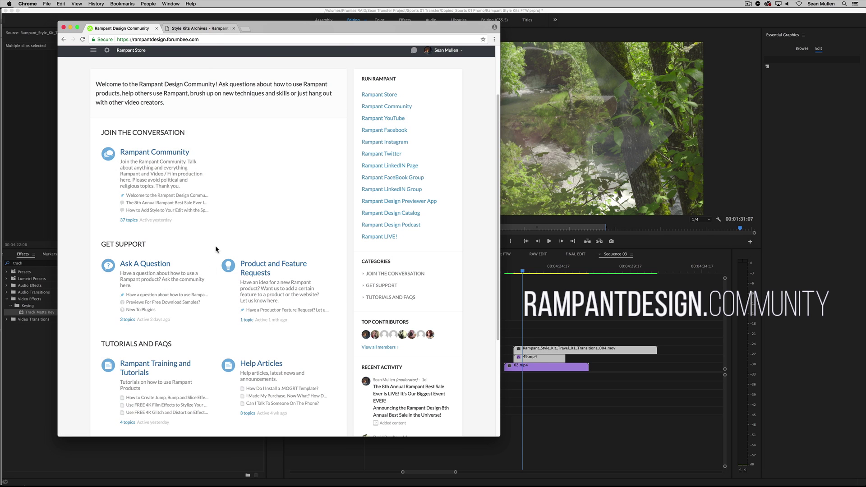
scroll(211, 295, "down", 2)
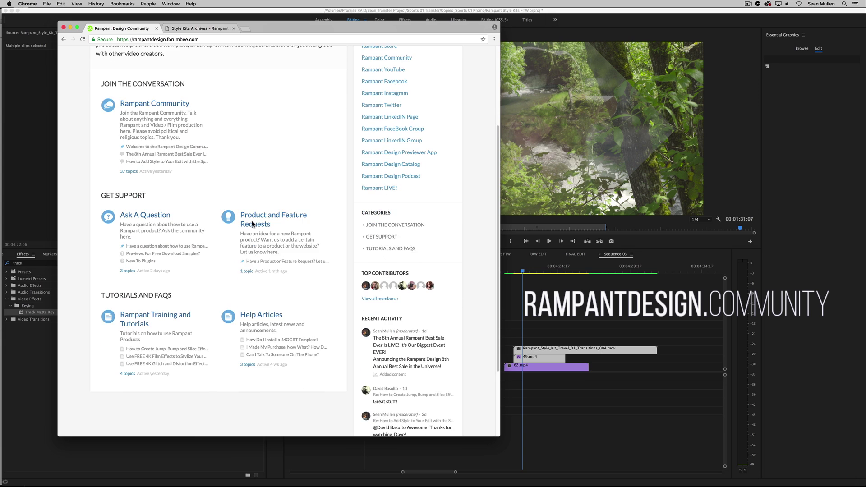
scroll(211, 295, "up", 5)
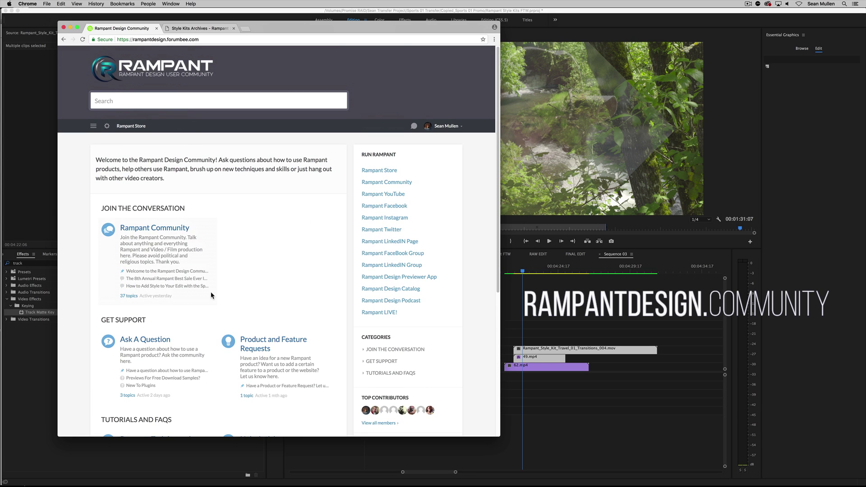